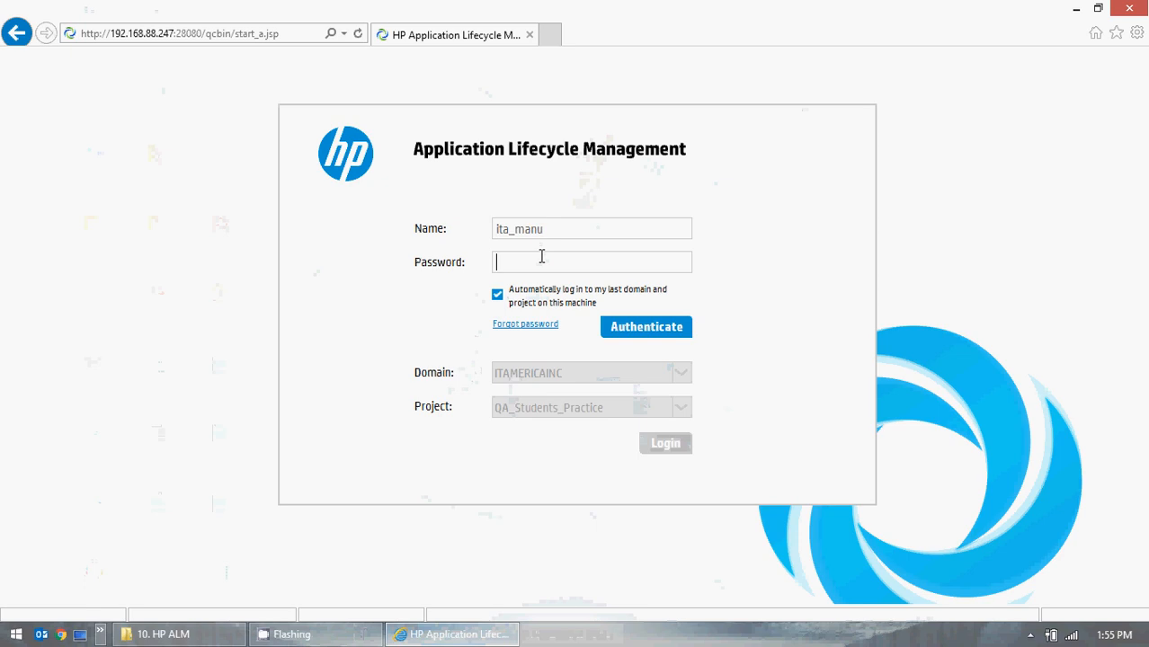
- Enter the account password and authenticate to log in to the QA_Students_Practice project
{"action": "type", "text": "*"}
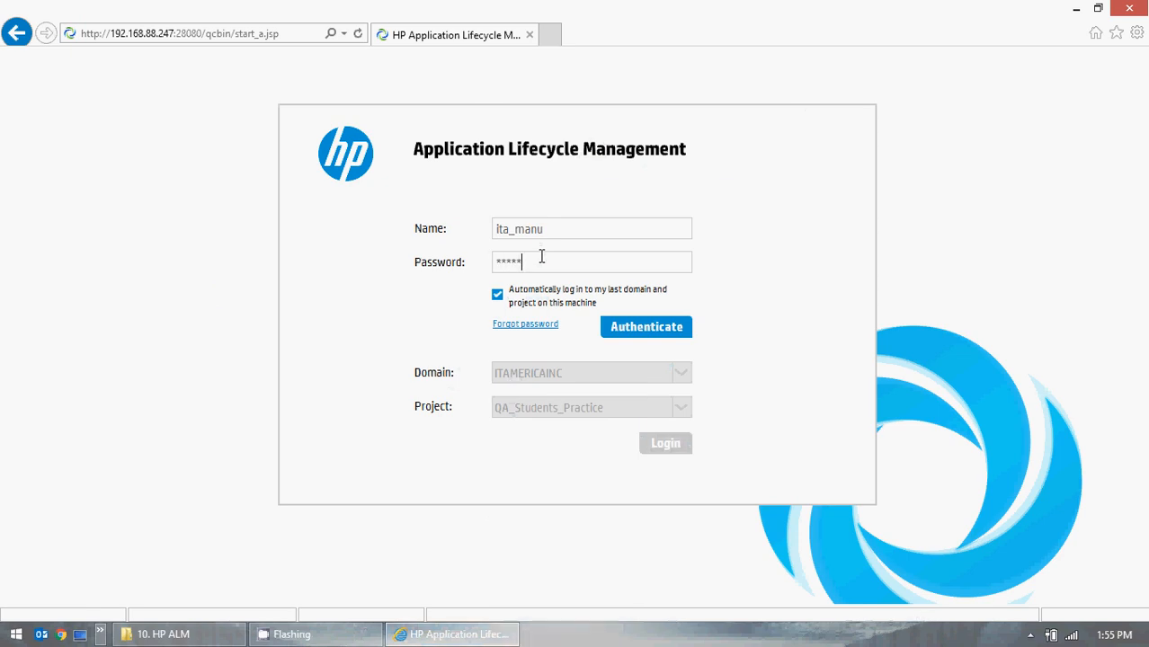
{"action": "left_click", "coordinate": [640, 331]}
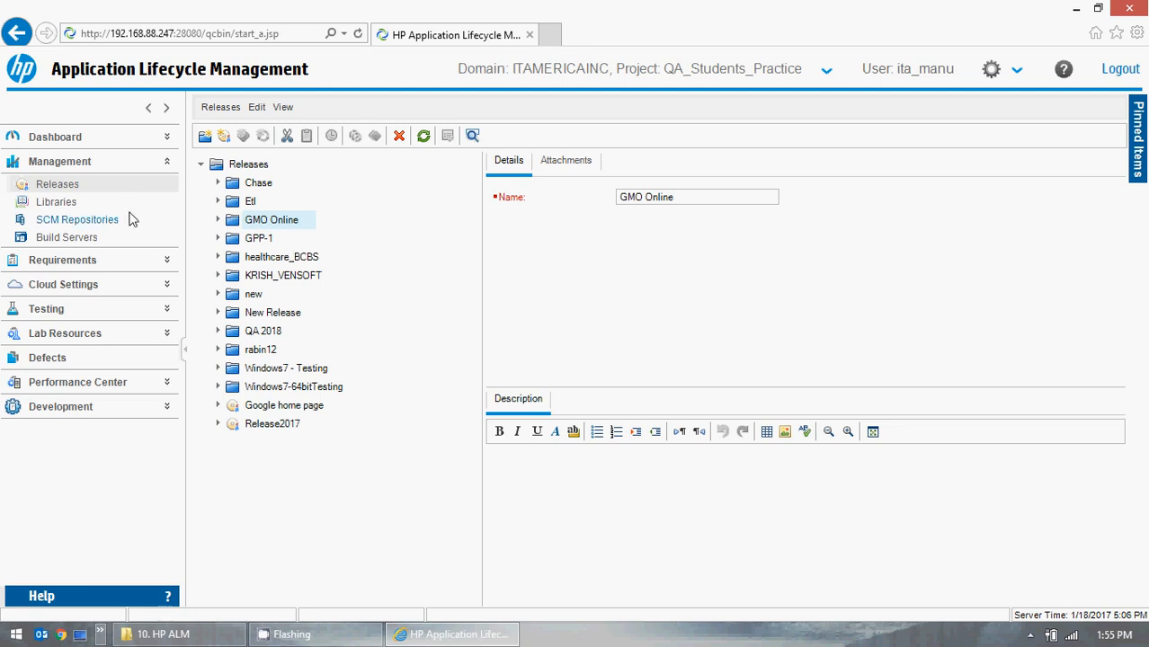
- Collapse the Management module group and open the Analysis View of the Dashboard module
{"action": "left_click", "coordinate": [173, 258]}
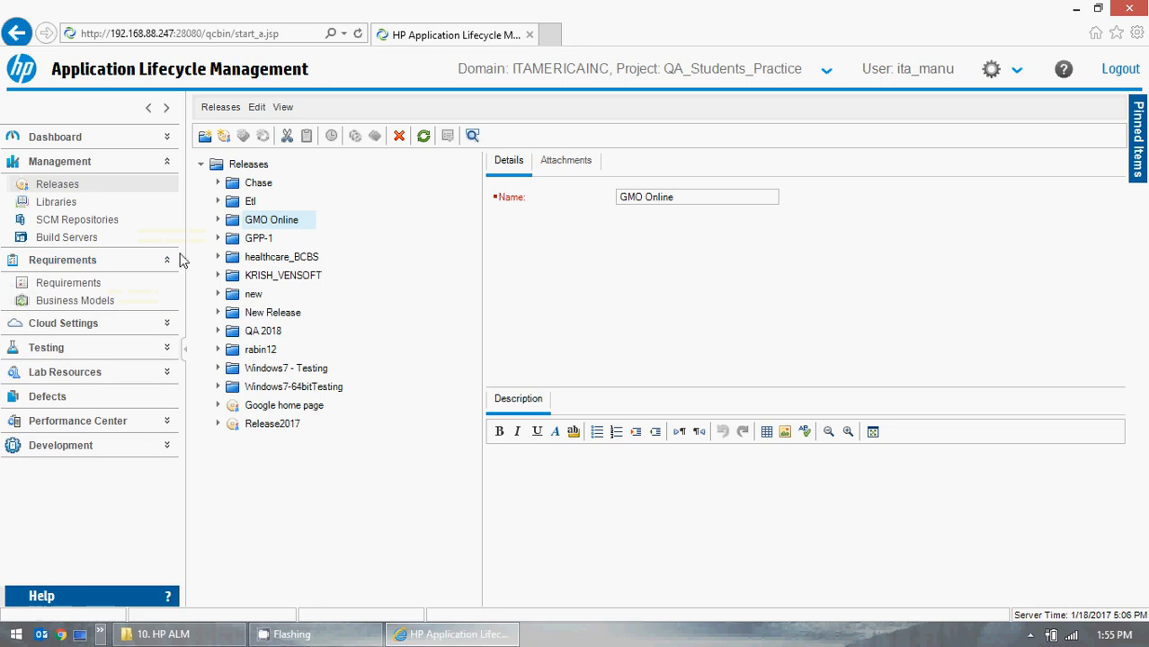
{"action": "left_click", "coordinate": [166, 161]}
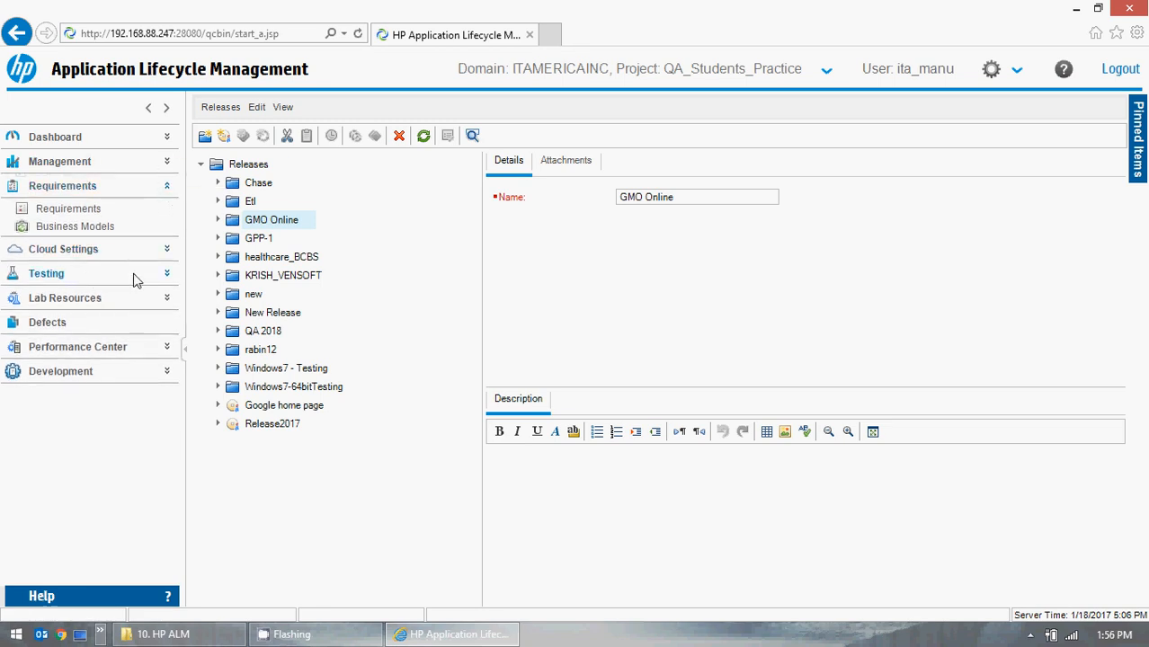
{"action": "left_click", "coordinate": [167, 137]}
{"action": "left_click", "coordinate": [100, 162]}
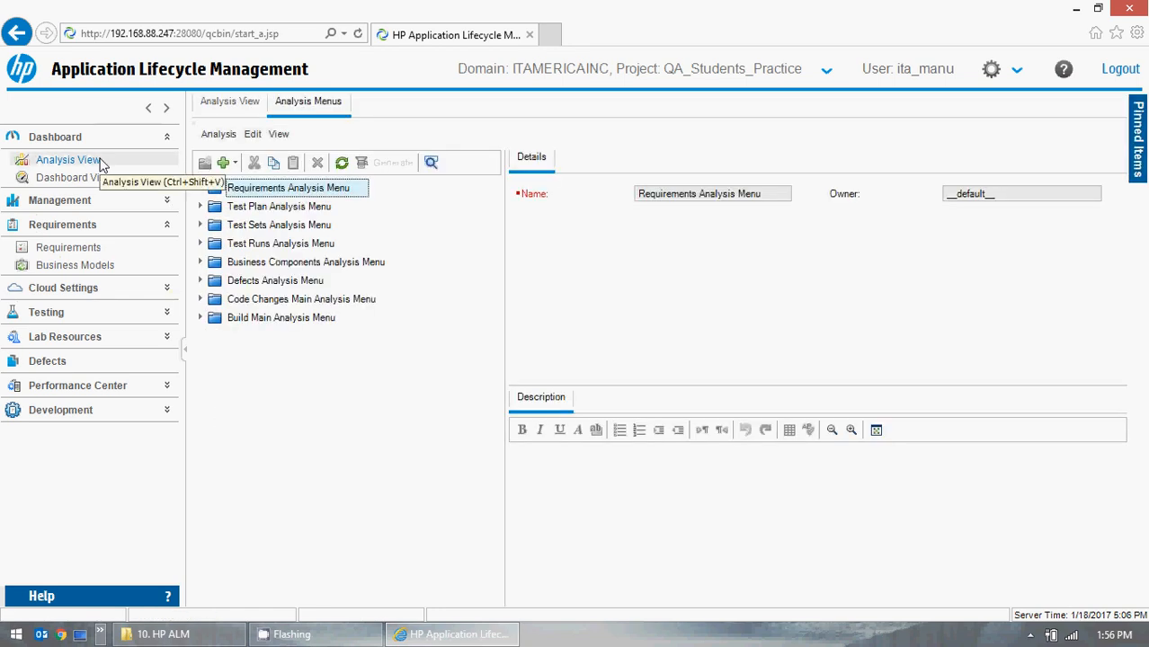
- Expand the Requirements Analysis Menu and view the details of Report Selected and Report Selected with Children
{"action": "left_click", "coordinate": [201, 188]}
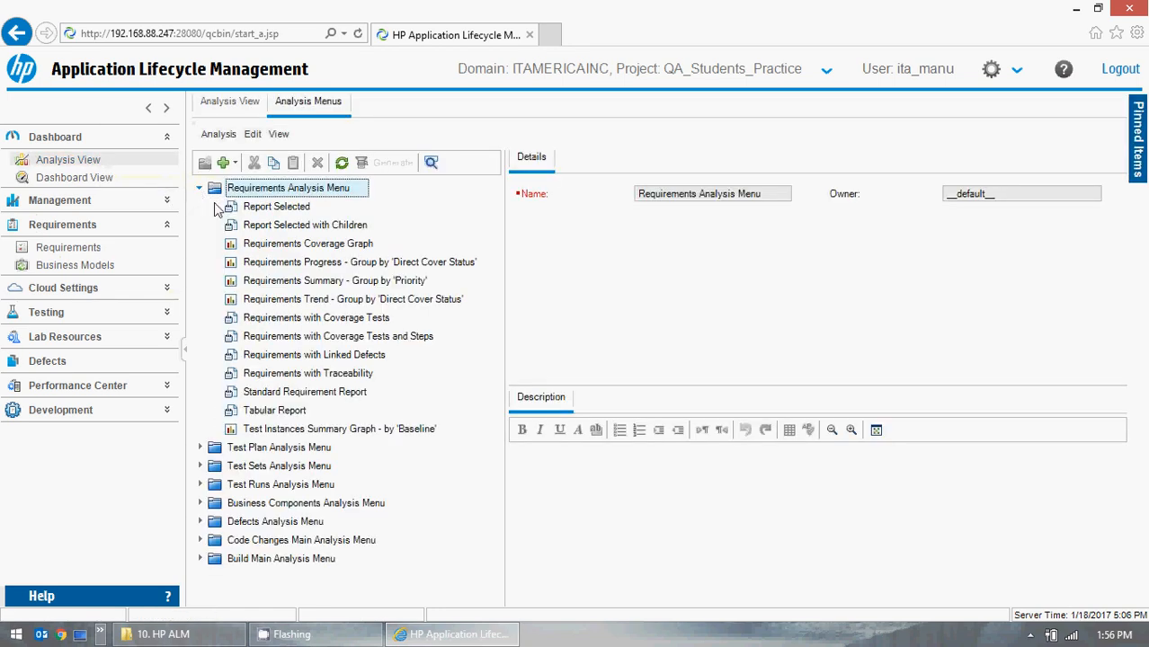
{"action": "left_click", "coordinate": [285, 207]}
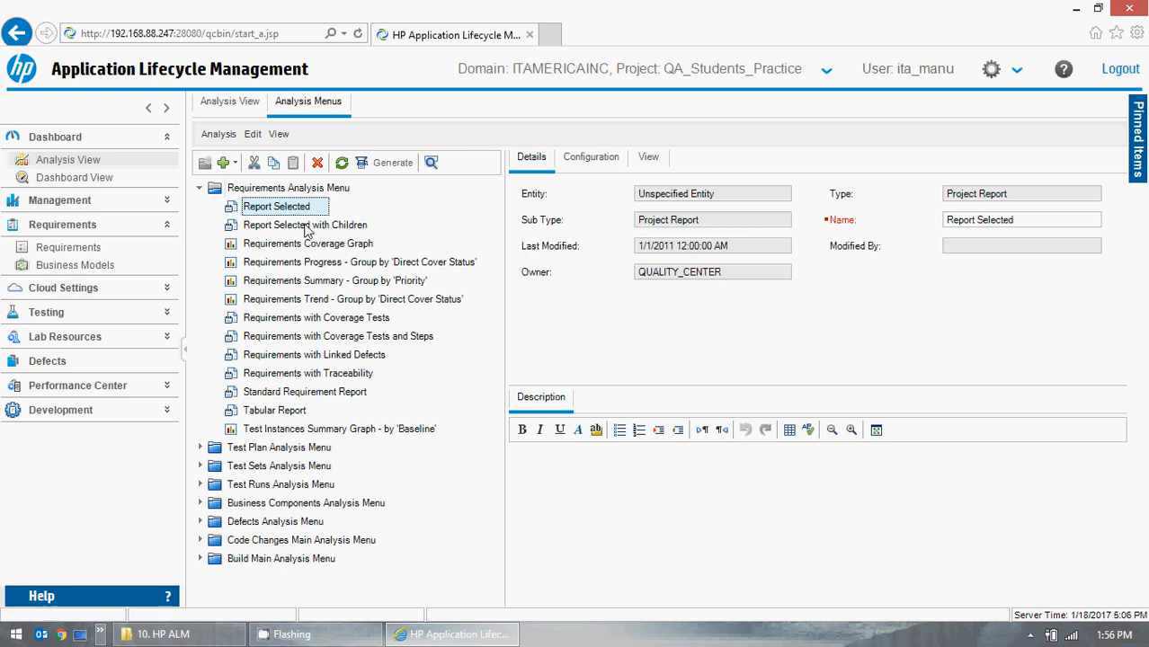
{"action": "left_click", "coordinate": [306, 227]}
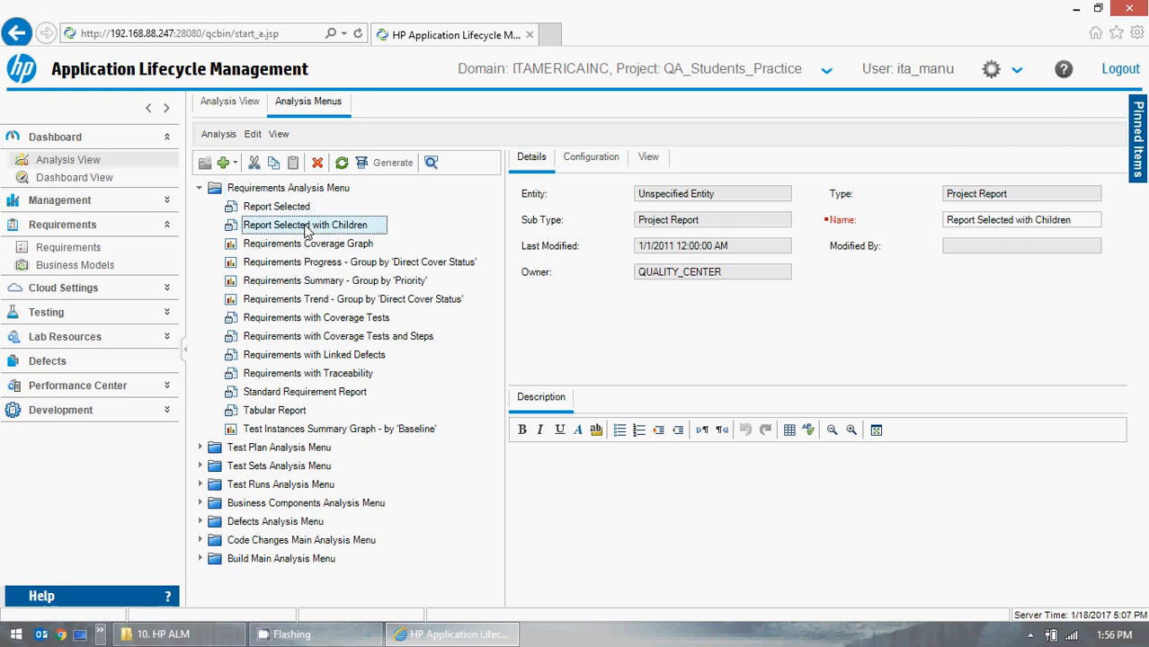
- Review the configuration, view and details of the Requirements with Coverage Tests report
{"action": "left_click", "coordinate": [306, 319]}
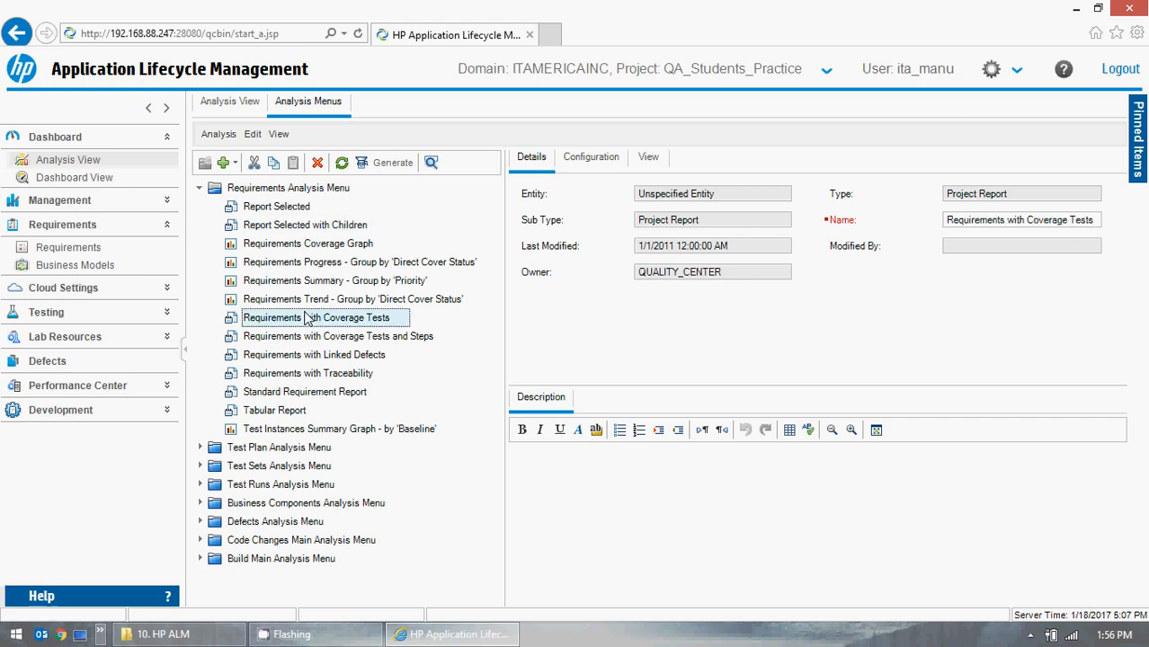
{"action": "left_click", "coordinate": [580, 162]}
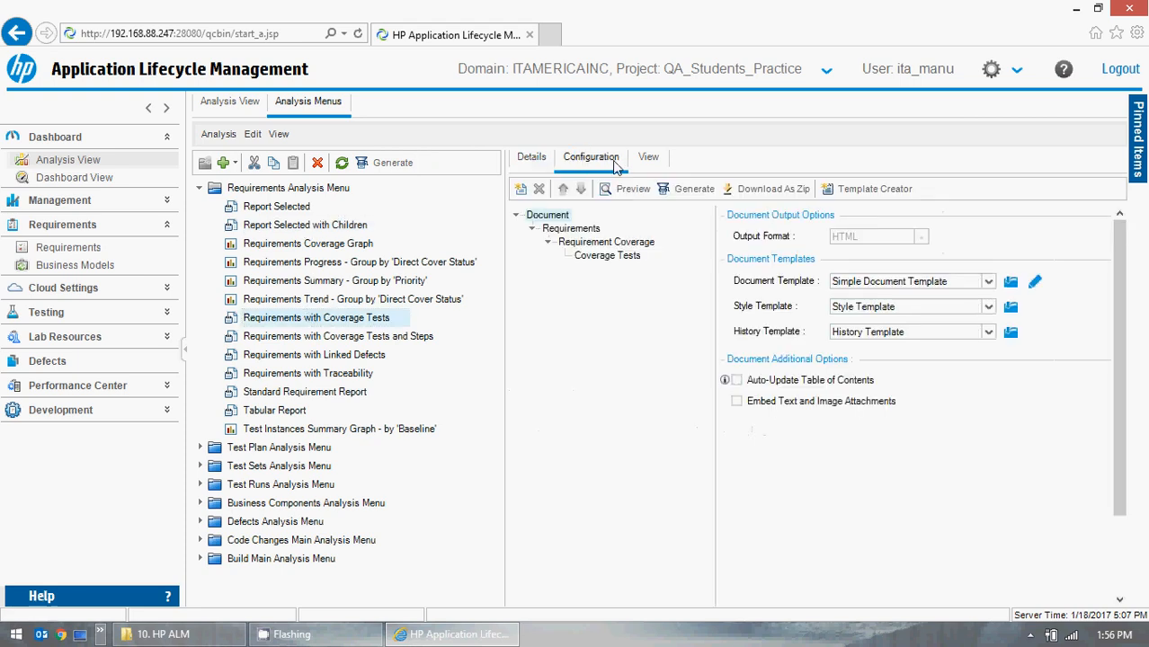
{"action": "left_click", "coordinate": [644, 159]}
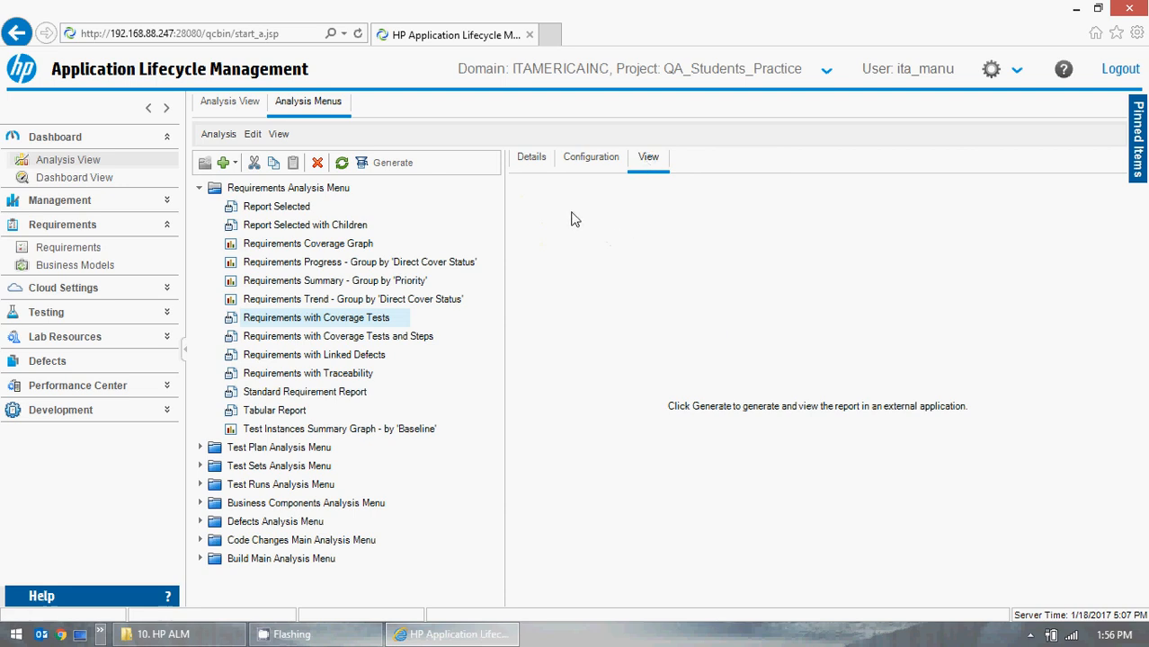
{"action": "left_click", "coordinate": [535, 160]}
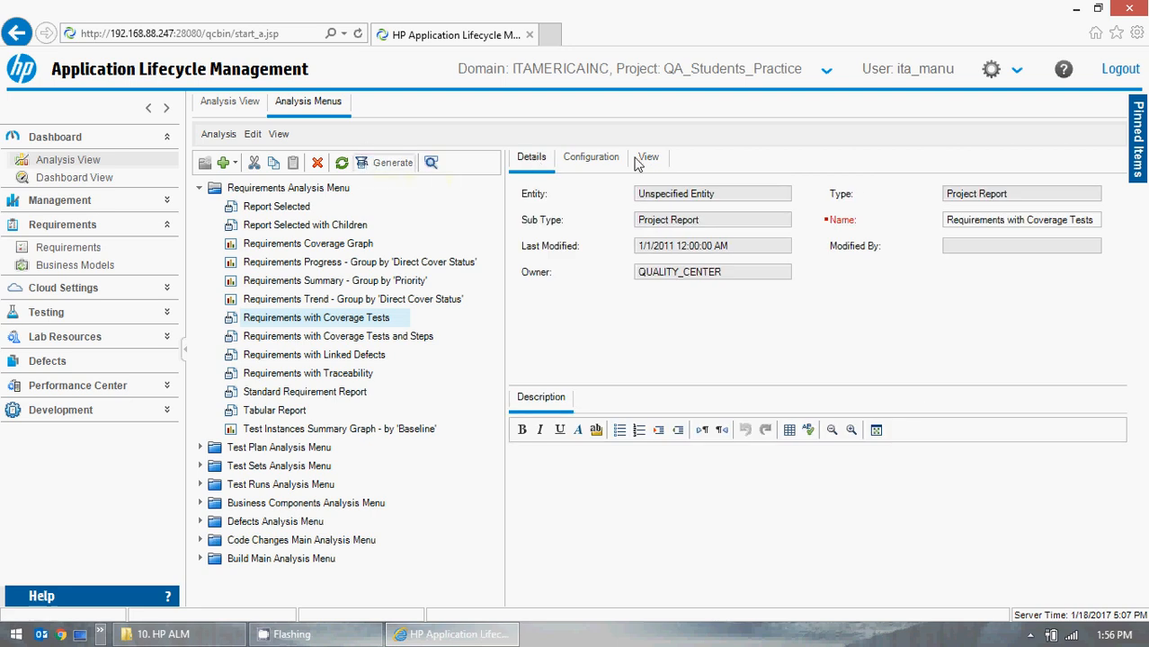
- Try to generate the Requirements with Coverage Tests report without a dynamic filter
{"action": "left_click", "coordinate": [383, 165]}
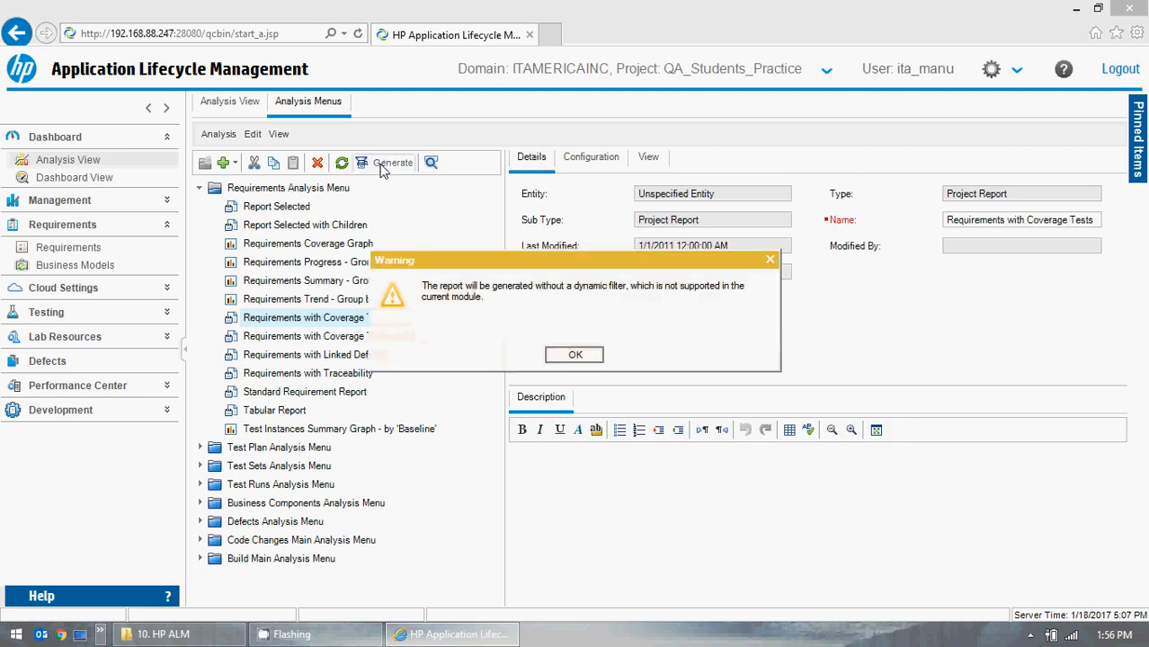
{"action": "left_click", "coordinate": [576, 357]}
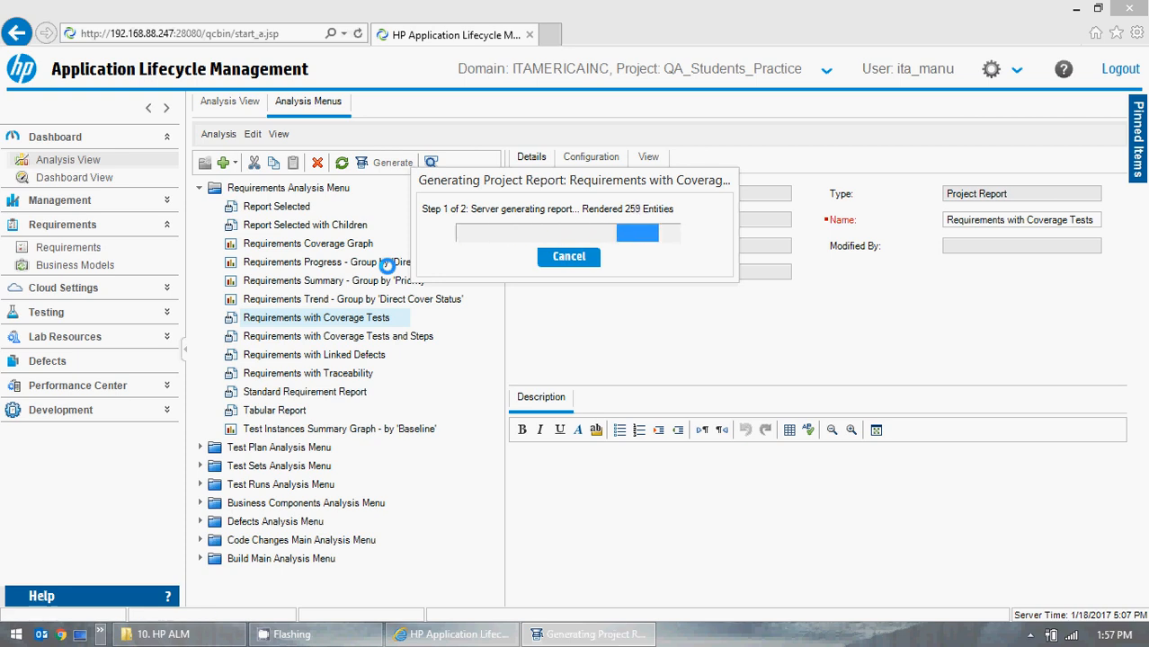
{"action": "left_click", "coordinate": [565, 258]}
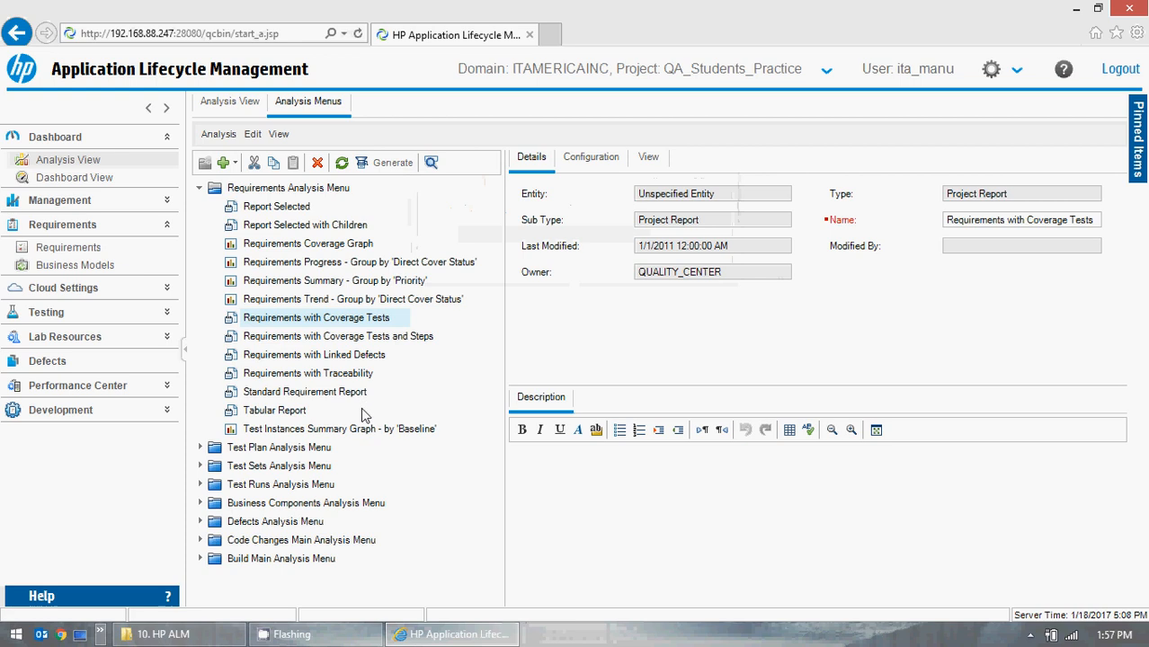
- View the requirements Tabular Report's details and examine the reports listed under the Test Plan Analysis Menu
{"action": "left_click", "coordinate": [286, 413]}
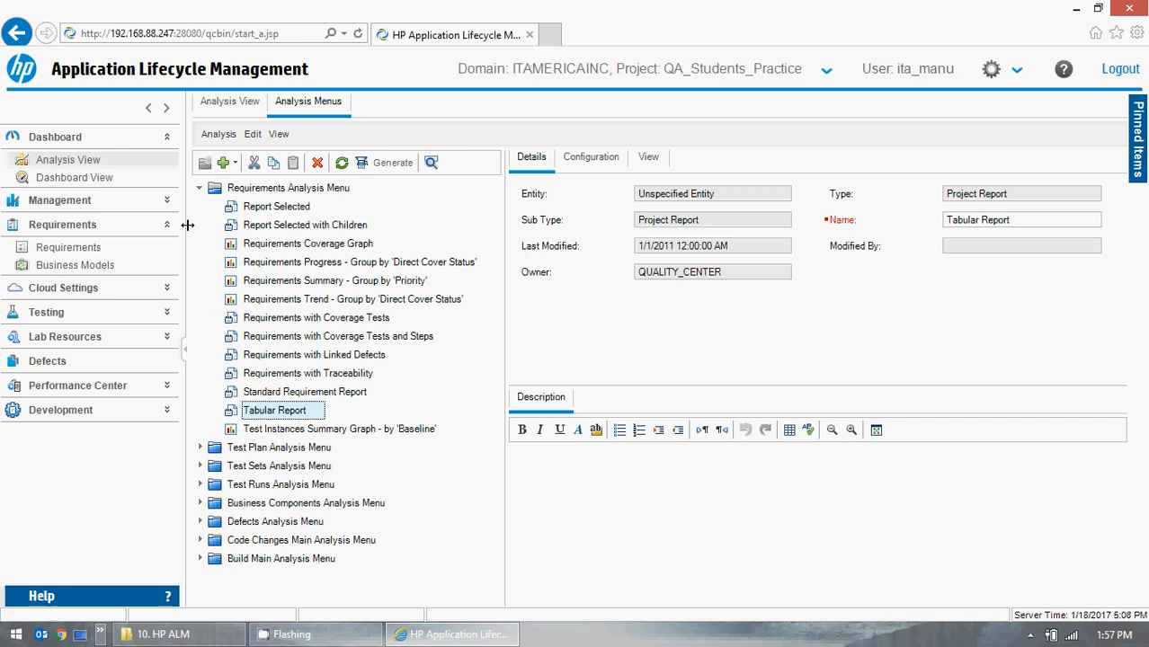
{"action": "left_click", "coordinate": [200, 189]}
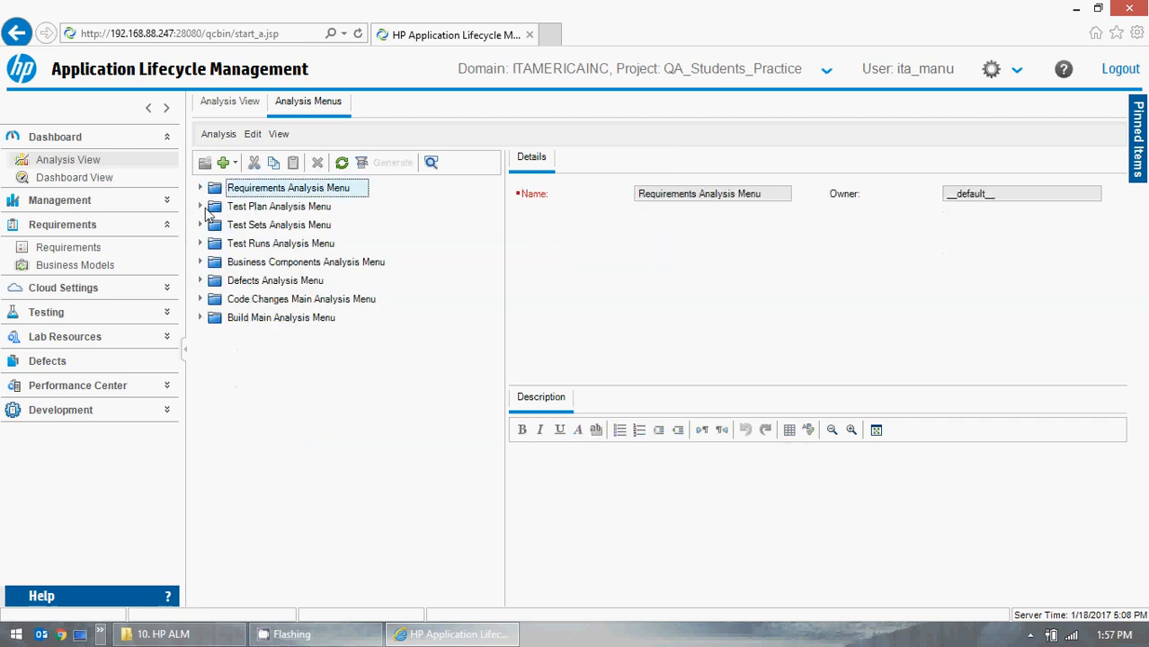
{"action": "left_click", "coordinate": [201, 207]}
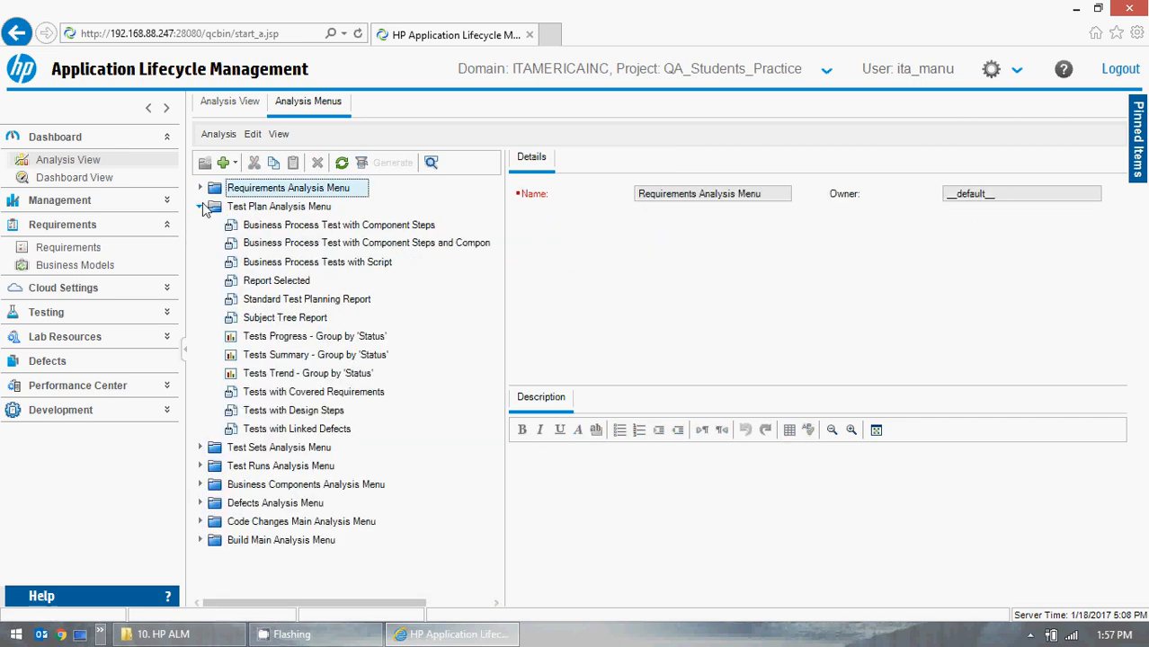
{"action": "left_click", "coordinate": [201, 206]}
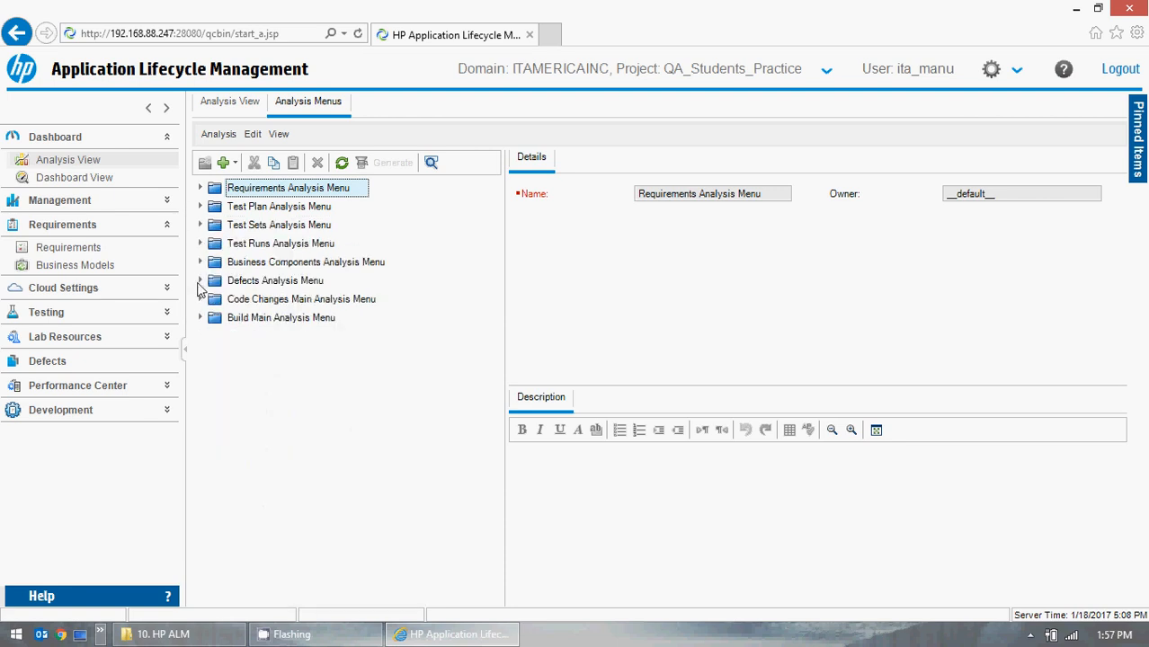
- Generate the Fixed or Rejected Defects report from the Defects Analysis Menu and decline the Firefox reboot
{"action": "left_click", "coordinate": [199, 281]}
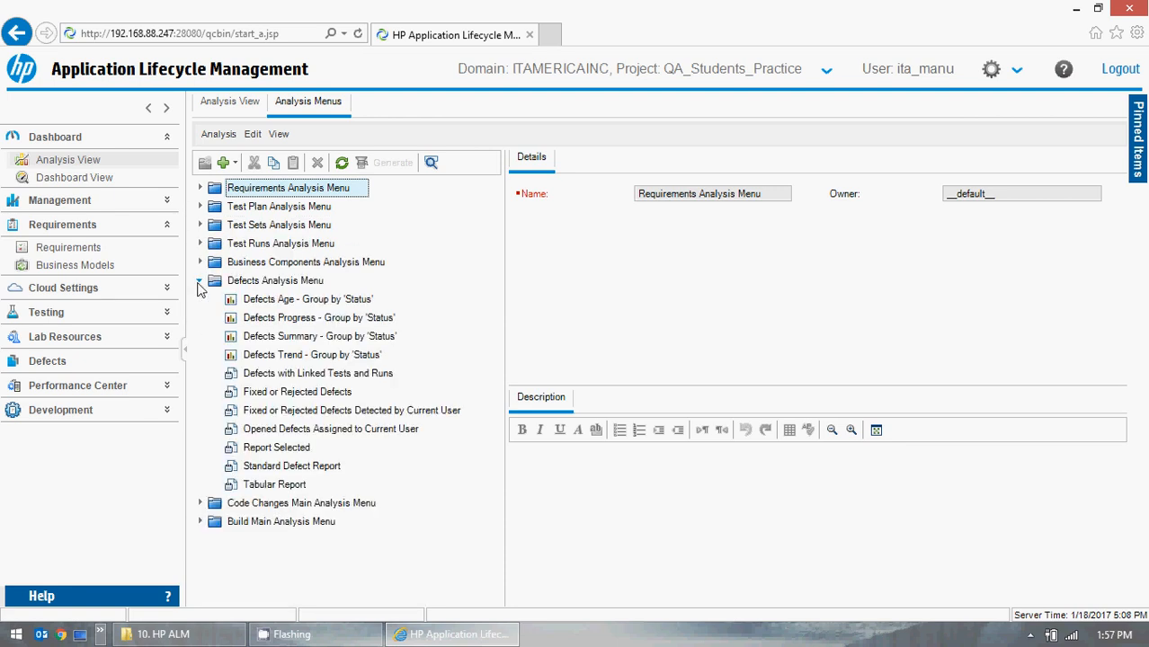
{"action": "left_click", "coordinate": [315, 396]}
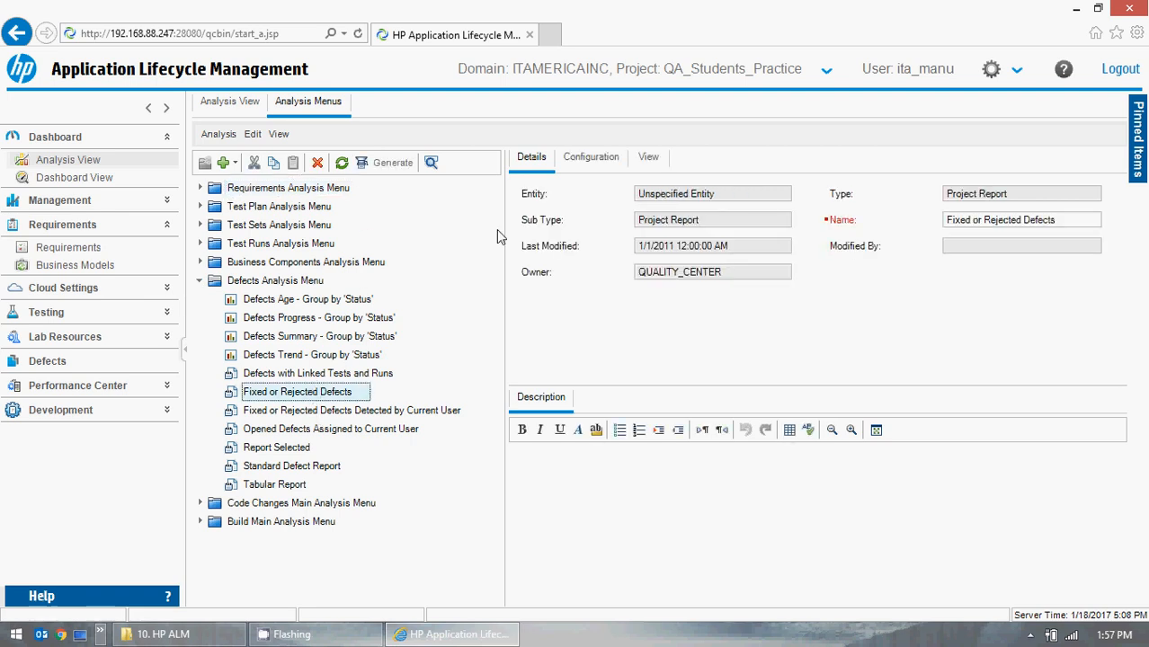
{"action": "left_click", "coordinate": [591, 158]}
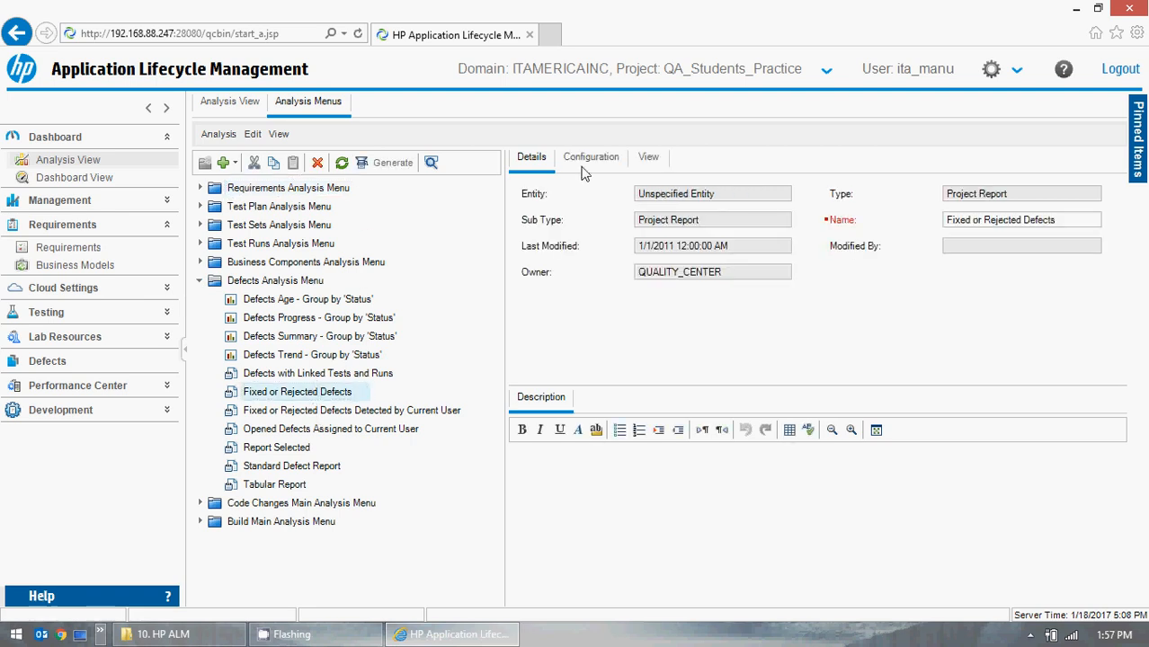
{"action": "left_click", "coordinate": [647, 160]}
{"action": "left_click", "coordinate": [378, 165]}
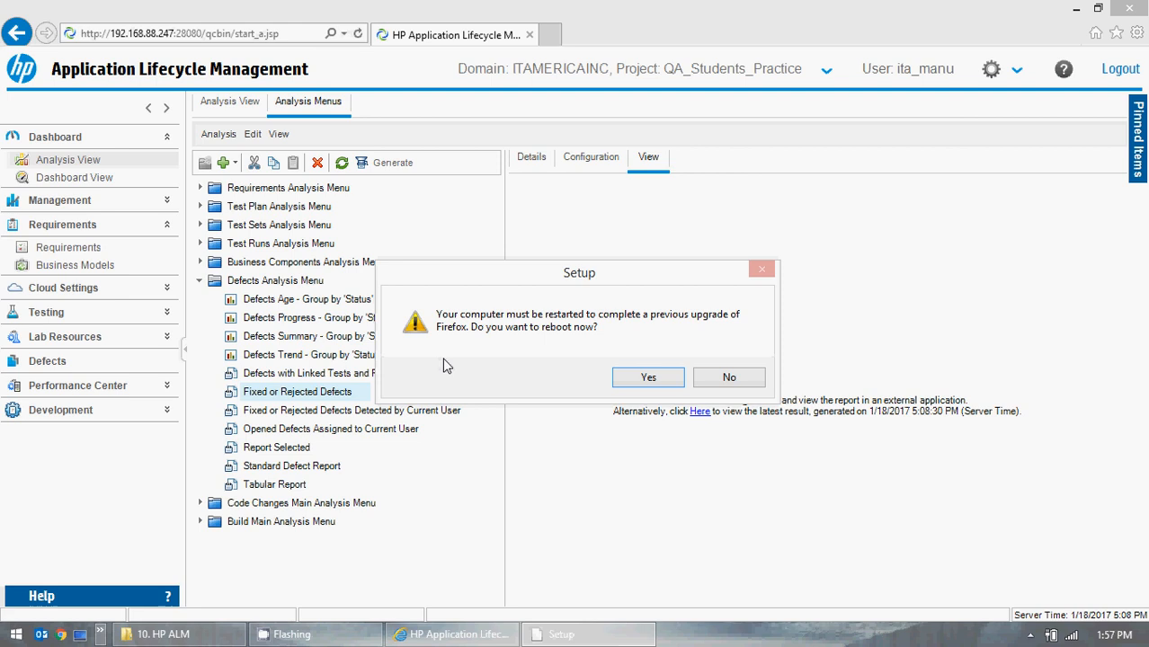
{"action": "left_click", "coordinate": [725, 378]}
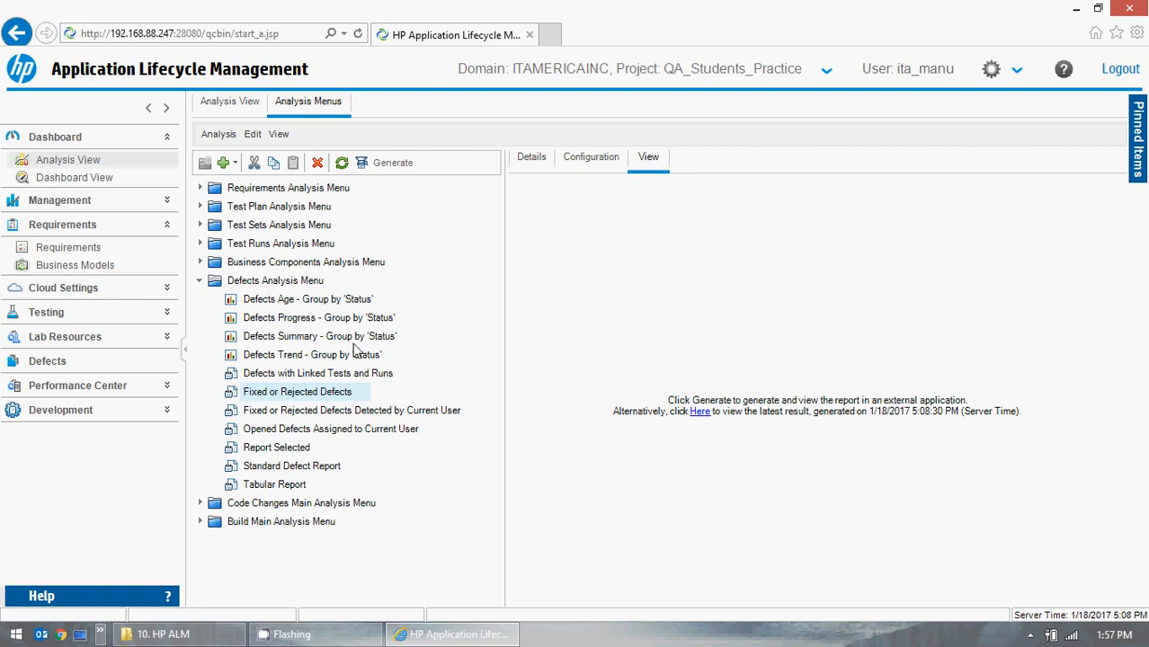
- Generate the defects Report Selected report without a dynamic filter and decline the Firefox reboot
{"action": "left_click", "coordinate": [303, 410]}
{"action": "left_click", "coordinate": [276, 449]}
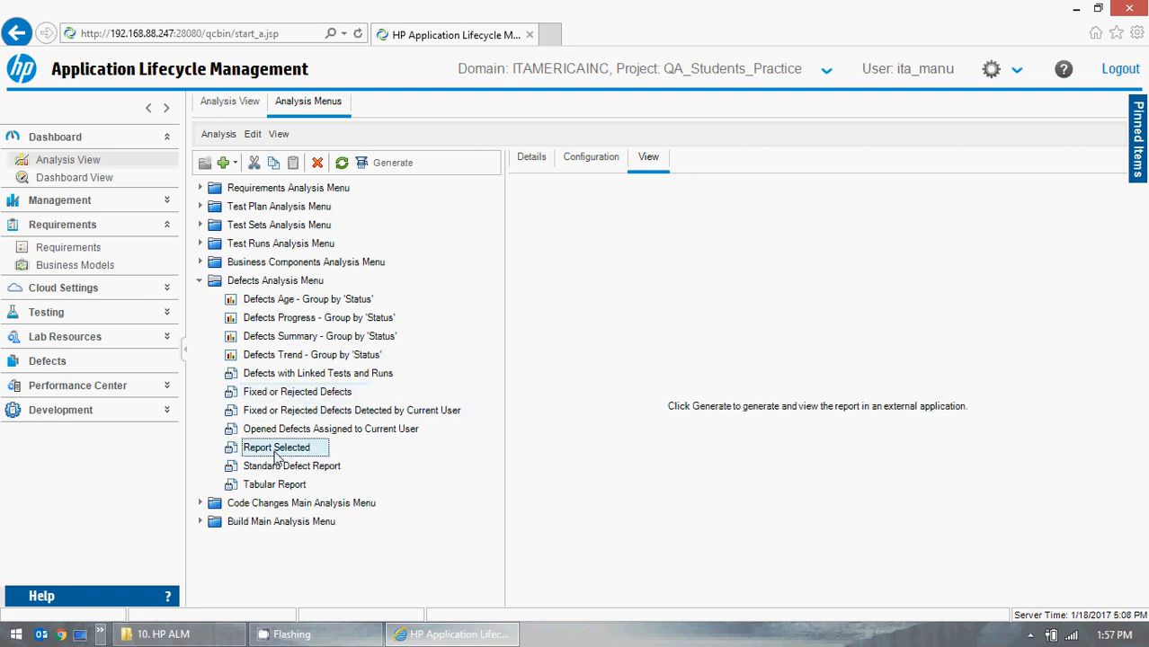
{"action": "left_click", "coordinate": [282, 468]}
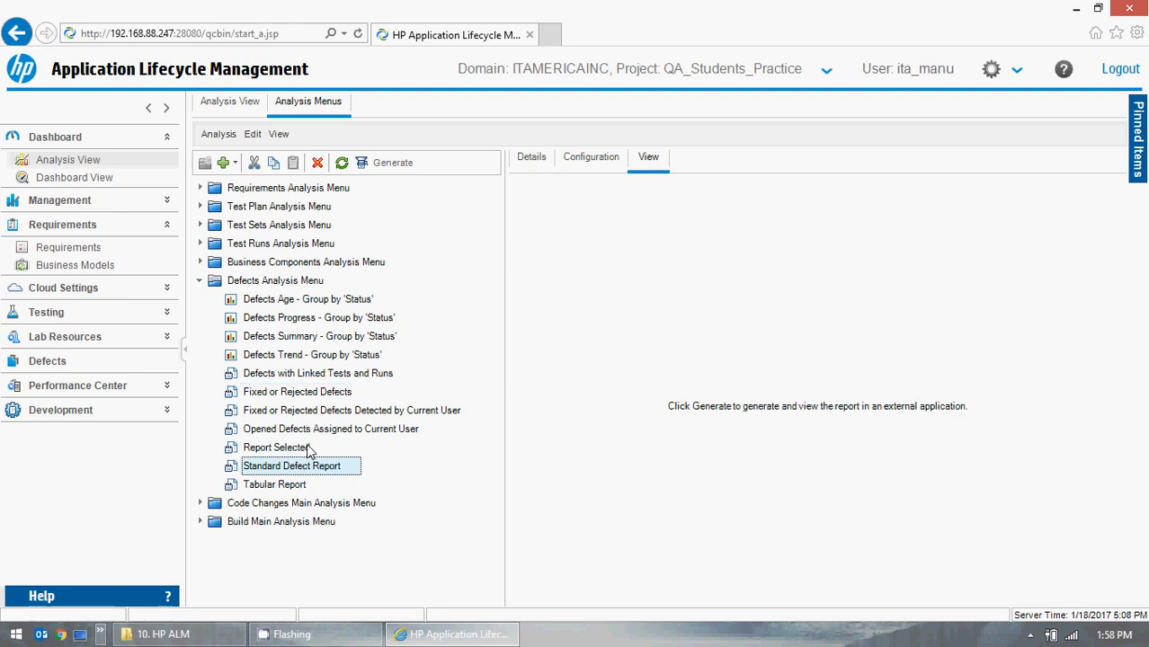
{"action": "left_click", "coordinate": [306, 447]}
{"action": "left_click", "coordinate": [546, 164]}
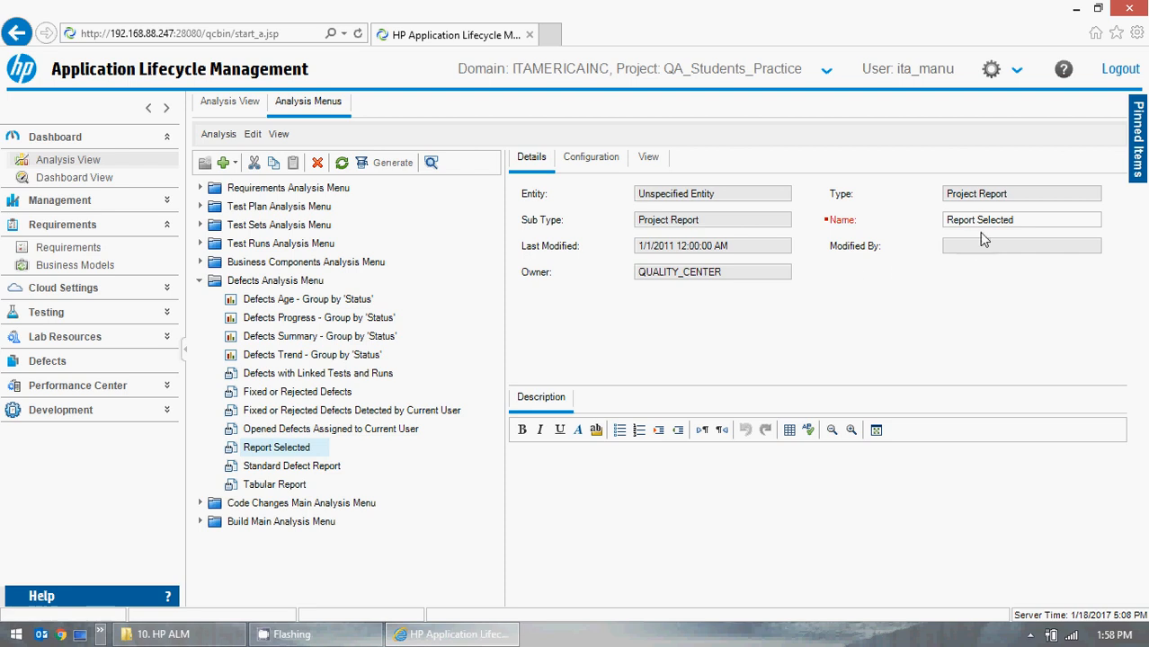
{"action": "left_click", "coordinate": [391, 165]}
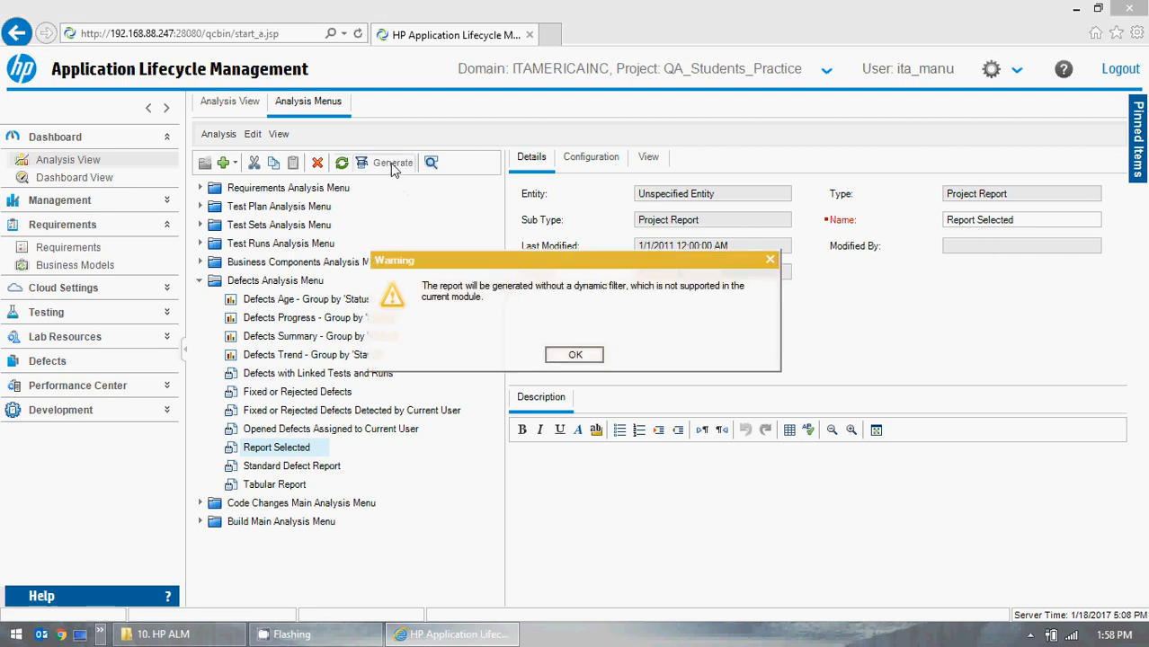
{"action": "left_click", "coordinate": [574, 358]}
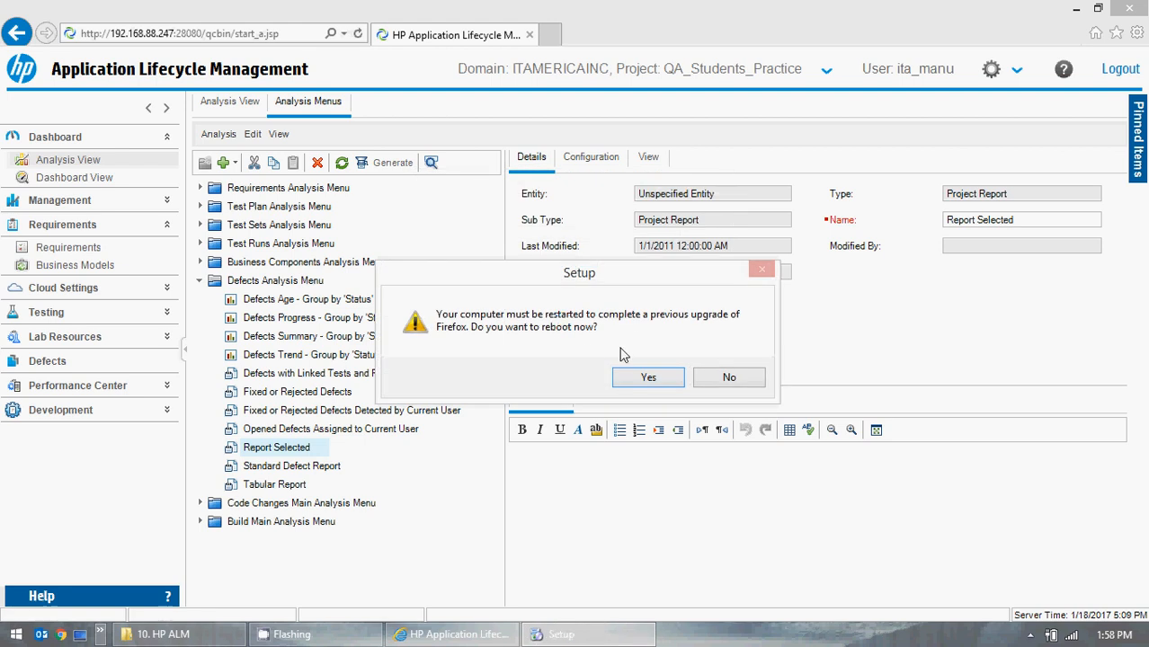
{"action": "left_click", "coordinate": [729, 378]}
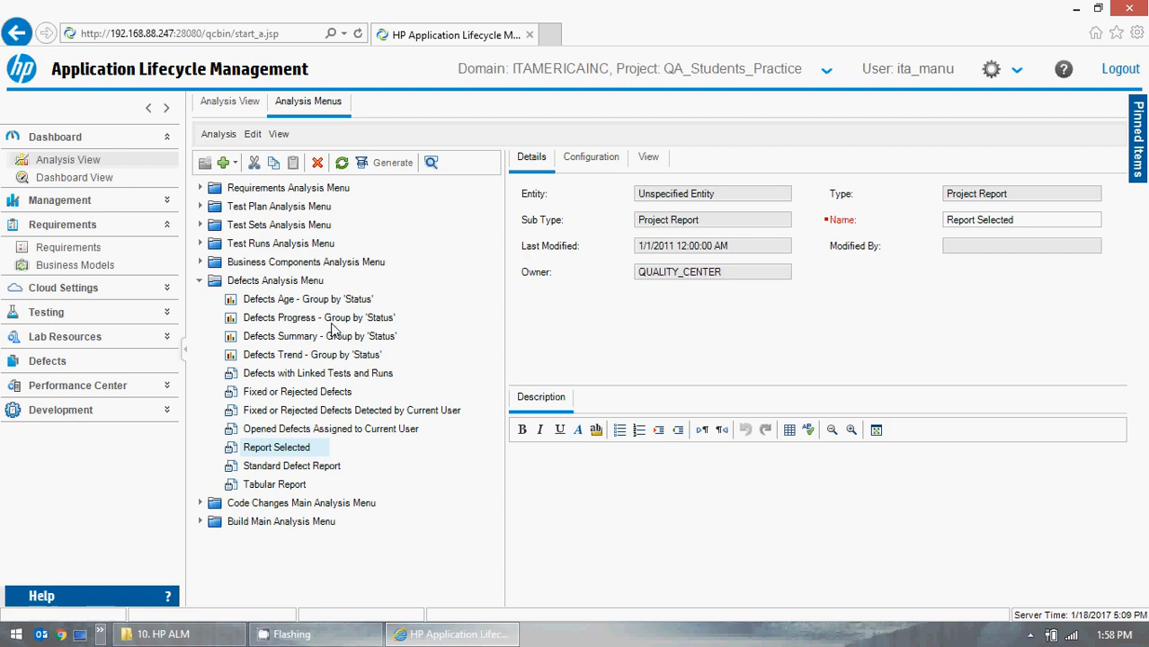
- Review the configuration of the Defects Age - Group by 'Status' graph and display its chart
{"action": "left_click", "coordinate": [272, 305]}
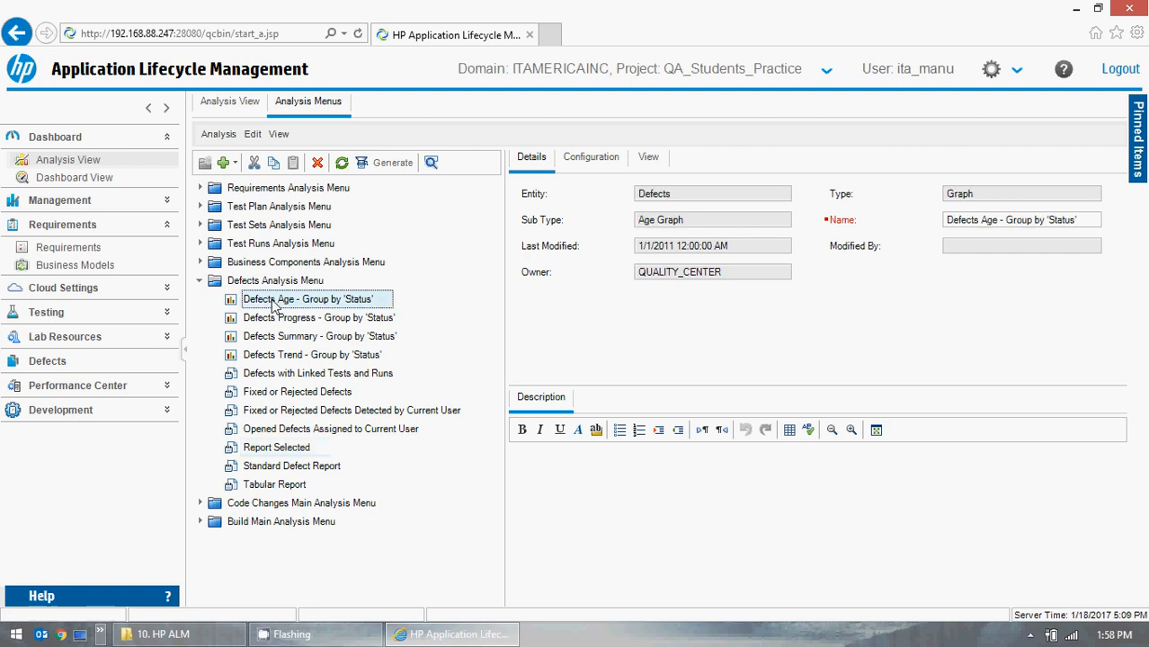
{"action": "left_click", "coordinate": [605, 159]}
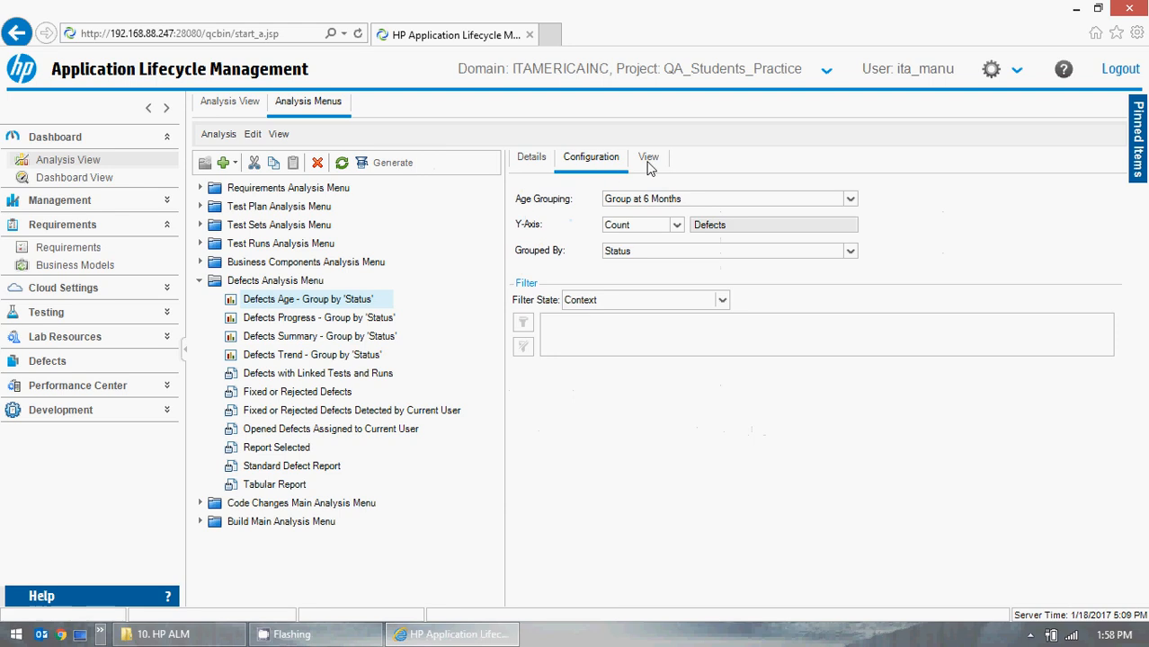
{"action": "left_click", "coordinate": [647, 161]}
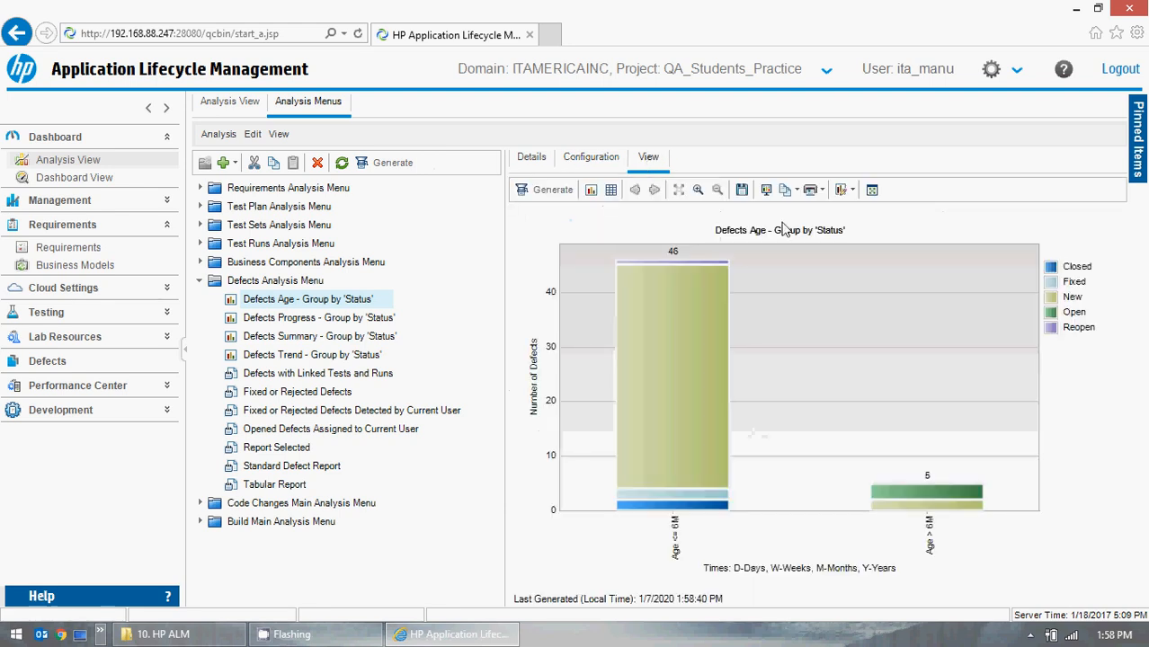
{"action": "mouse_move", "coordinate": [681, 353]}
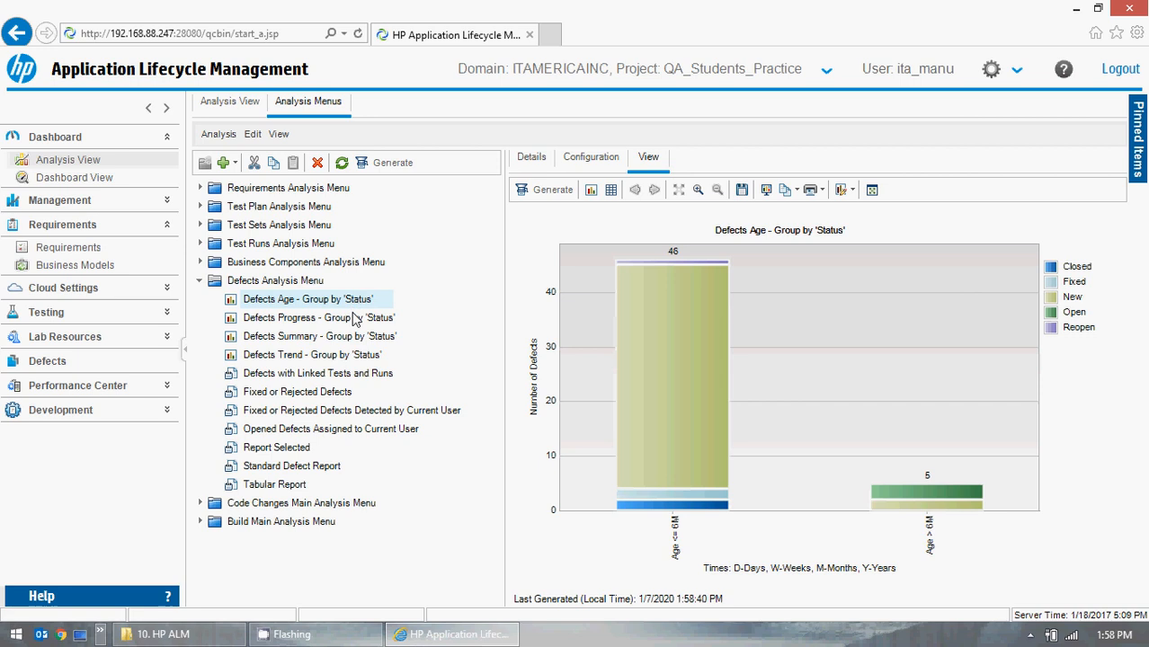
- Save the Defects Age - Group by 'Status' graph to the desktop as a JPEG file named Report
{"action": "left_click", "coordinate": [303, 376]}
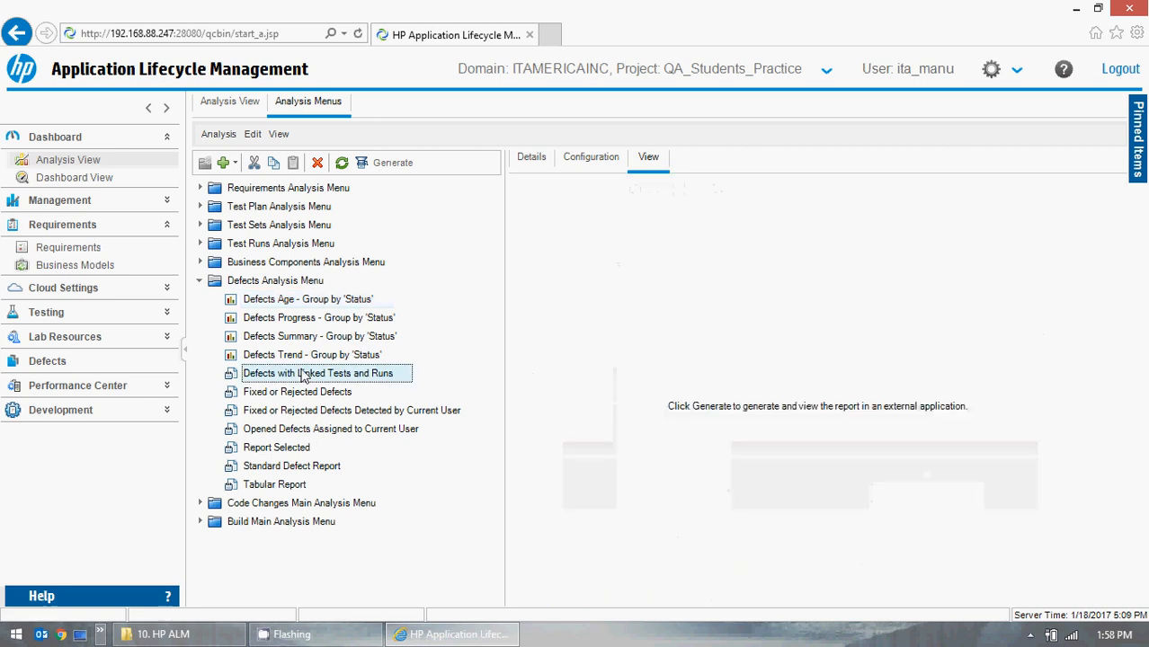
{"action": "left_click", "coordinate": [325, 304]}
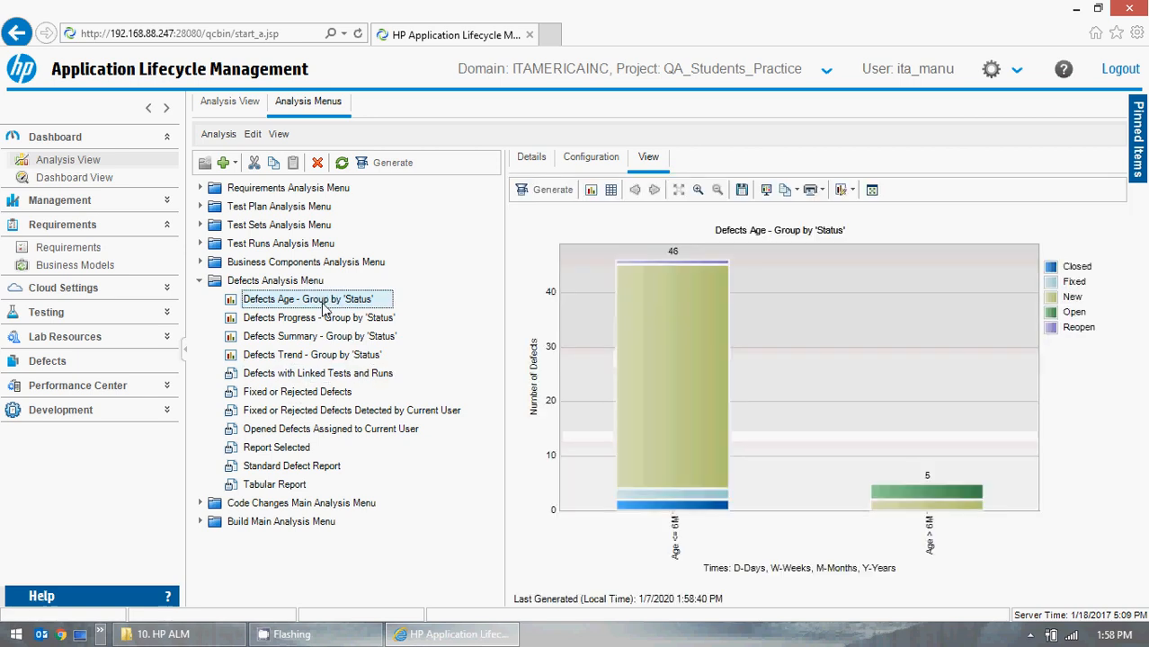
{"action": "mouse_move", "coordinate": [615, 367]}
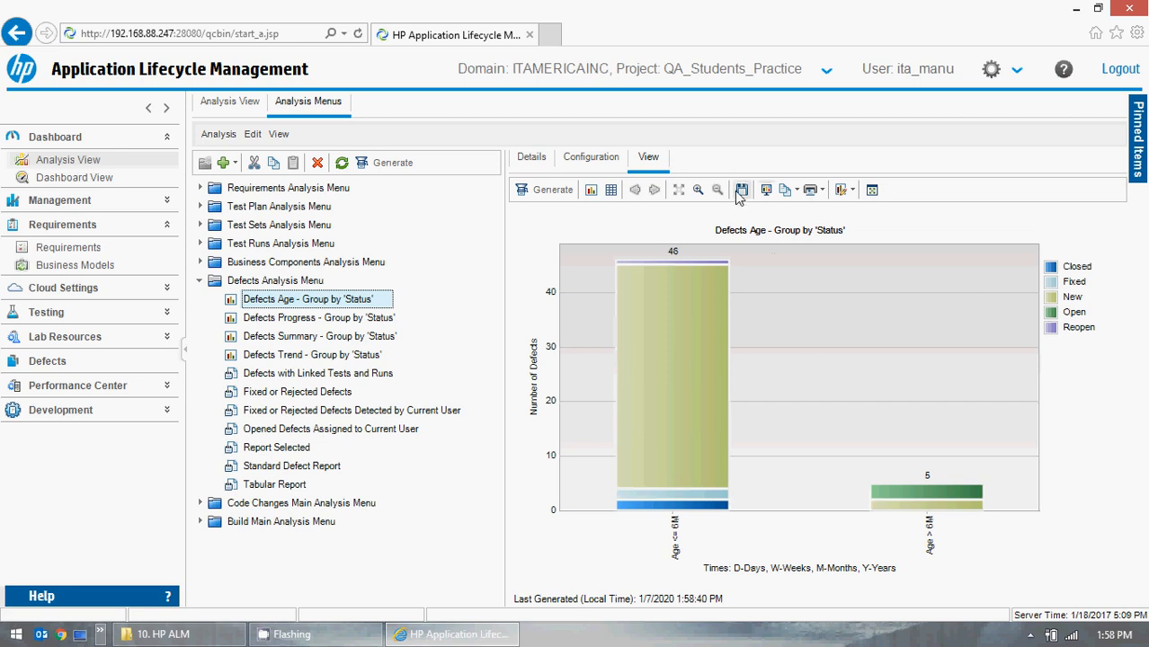
{"action": "left_click", "coordinate": [739, 192]}
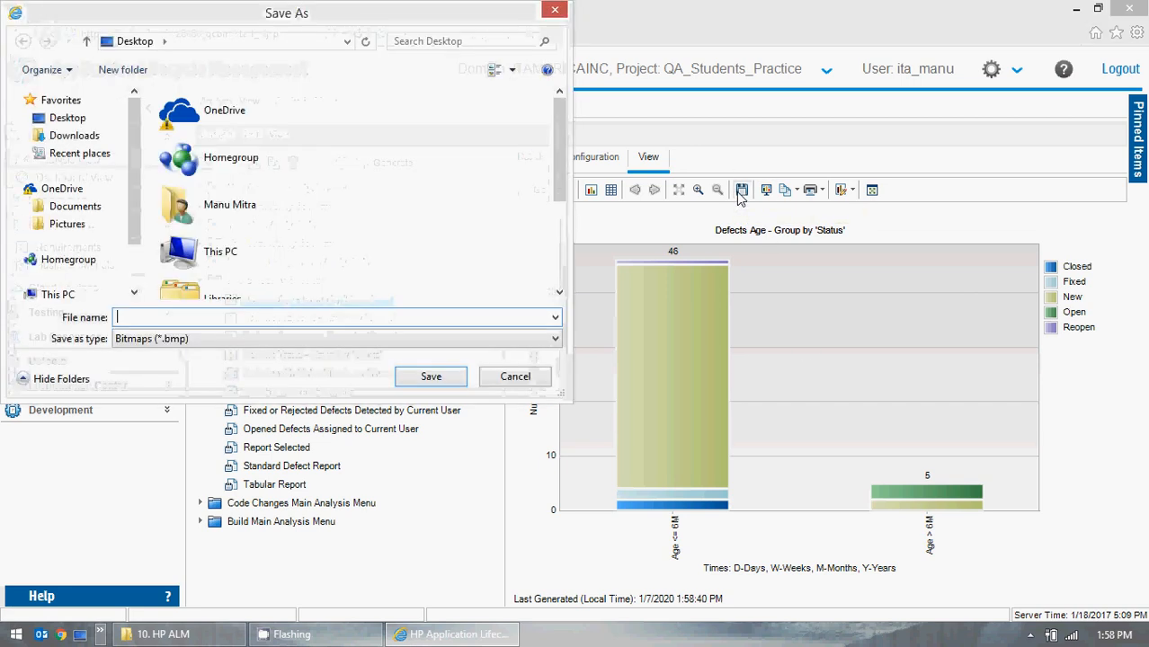
{"action": "left_click", "coordinate": [216, 343]}
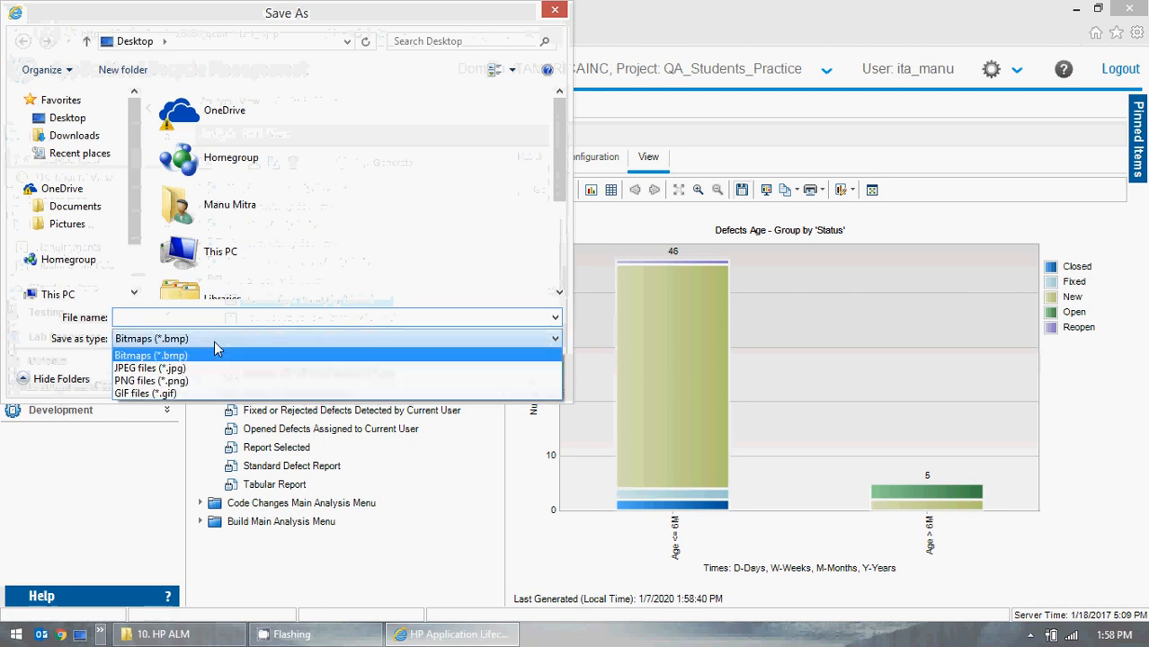
{"action": "left_click", "coordinate": [202, 367]}
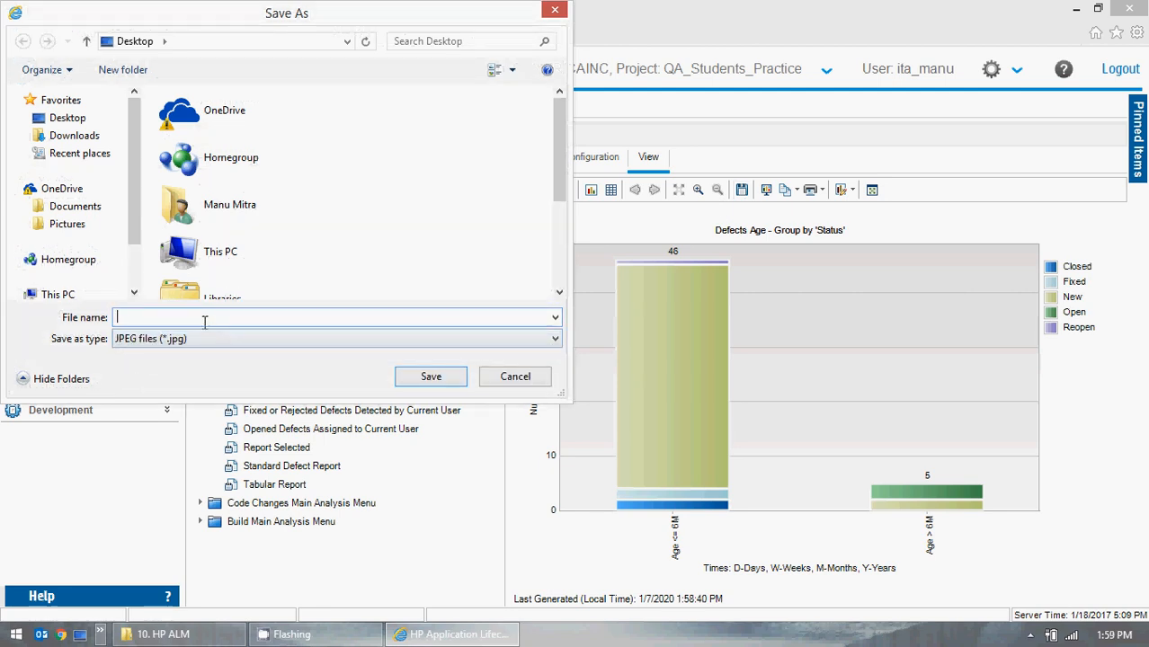
{"action": "type", "text": "eport"}
{"action": "left_click", "coordinate": [431, 377]}
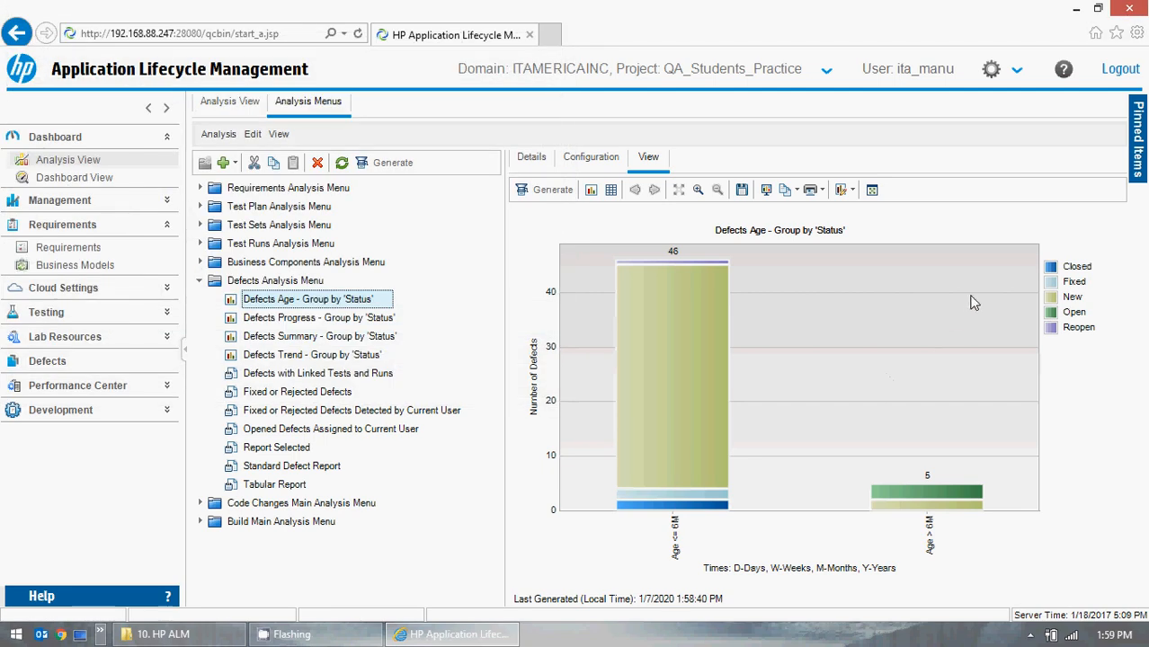
- Open Report.jpg from the desktop, view the saved defects chart full screen, and return to HP ALM
{"action": "left_click", "coordinate": [1076, 8]}
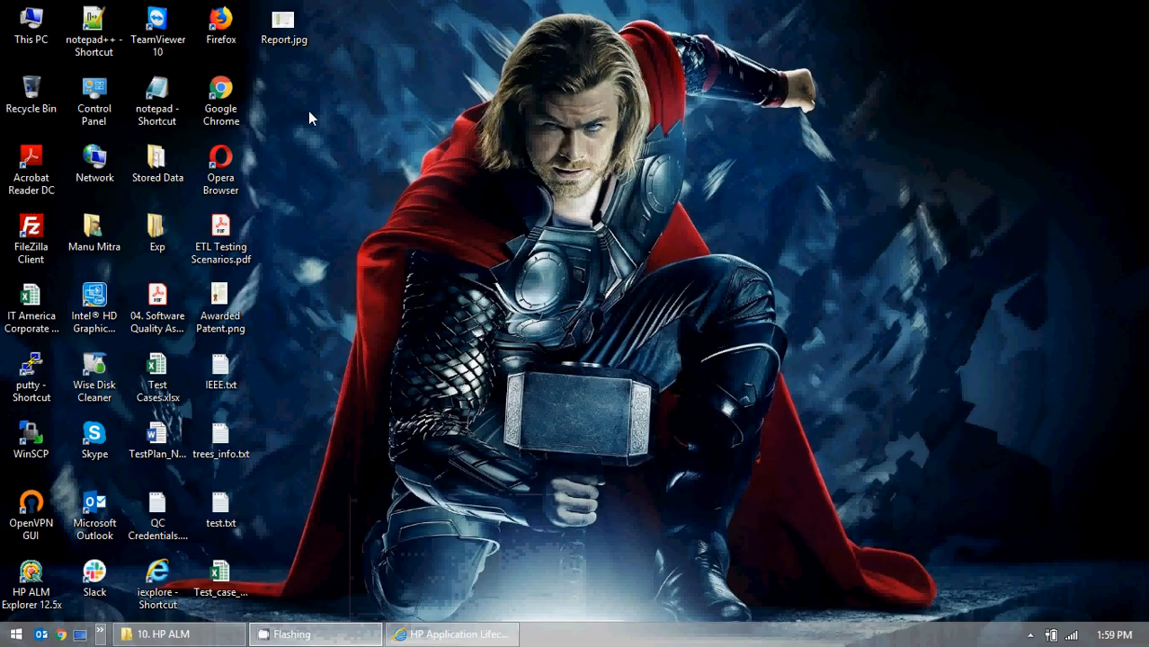
{"action": "double_click", "coordinate": [267, 20]}
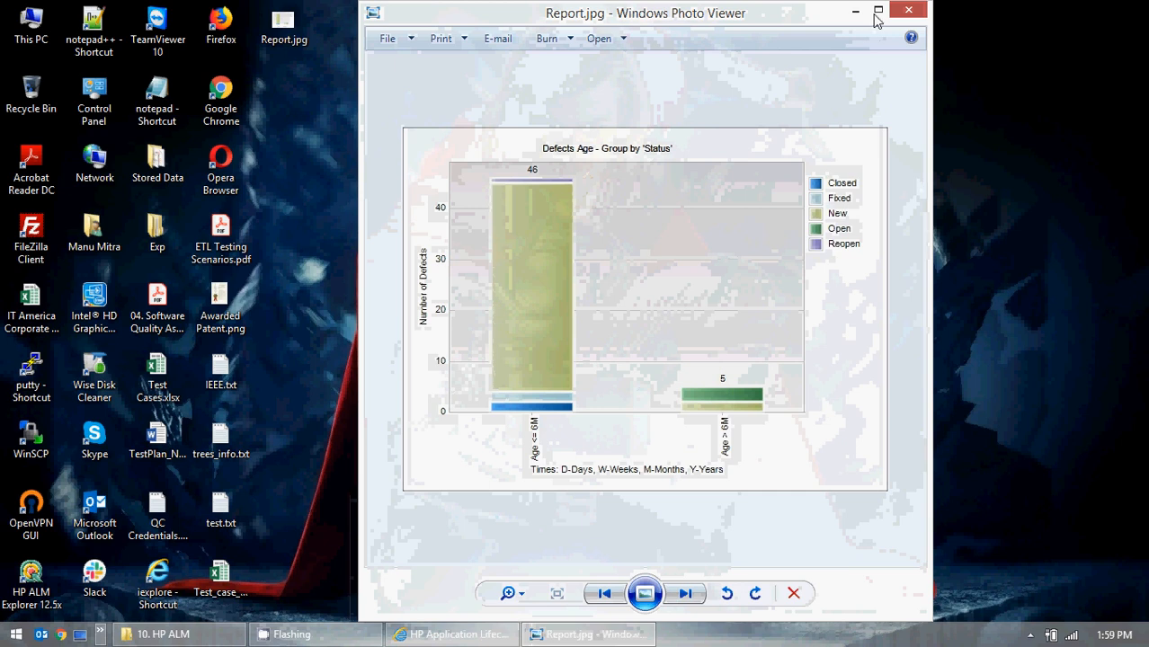
{"action": "left_click", "coordinate": [878, 12]}
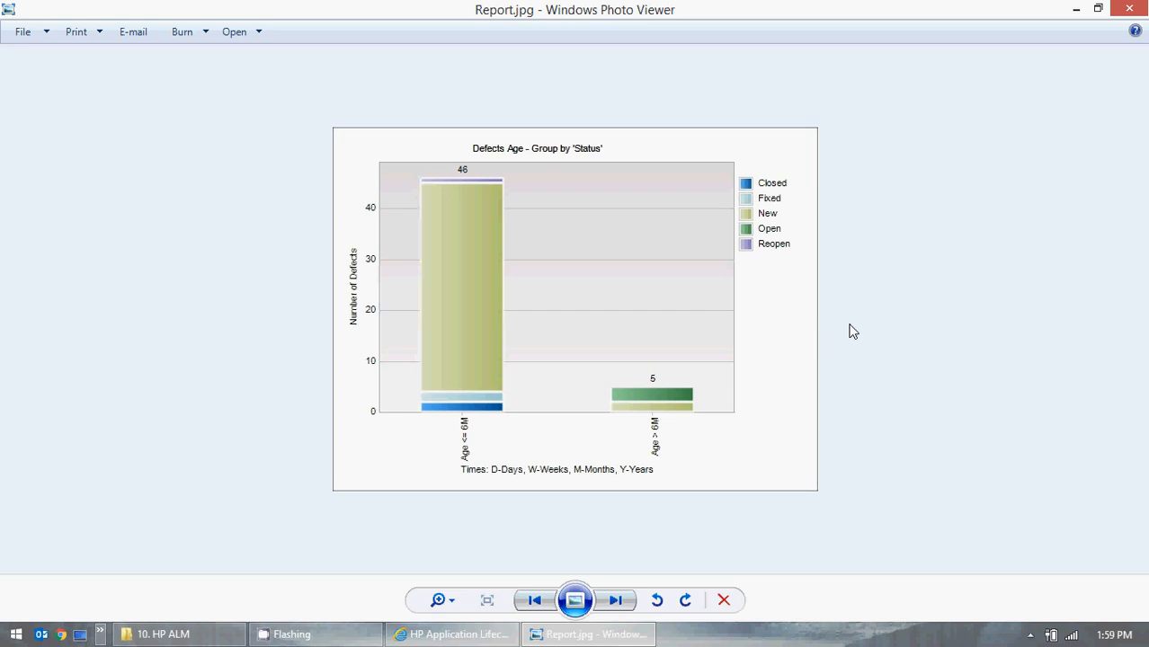
{"action": "left_click", "coordinate": [1129, 8]}
{"action": "left_click", "coordinate": [448, 635]}
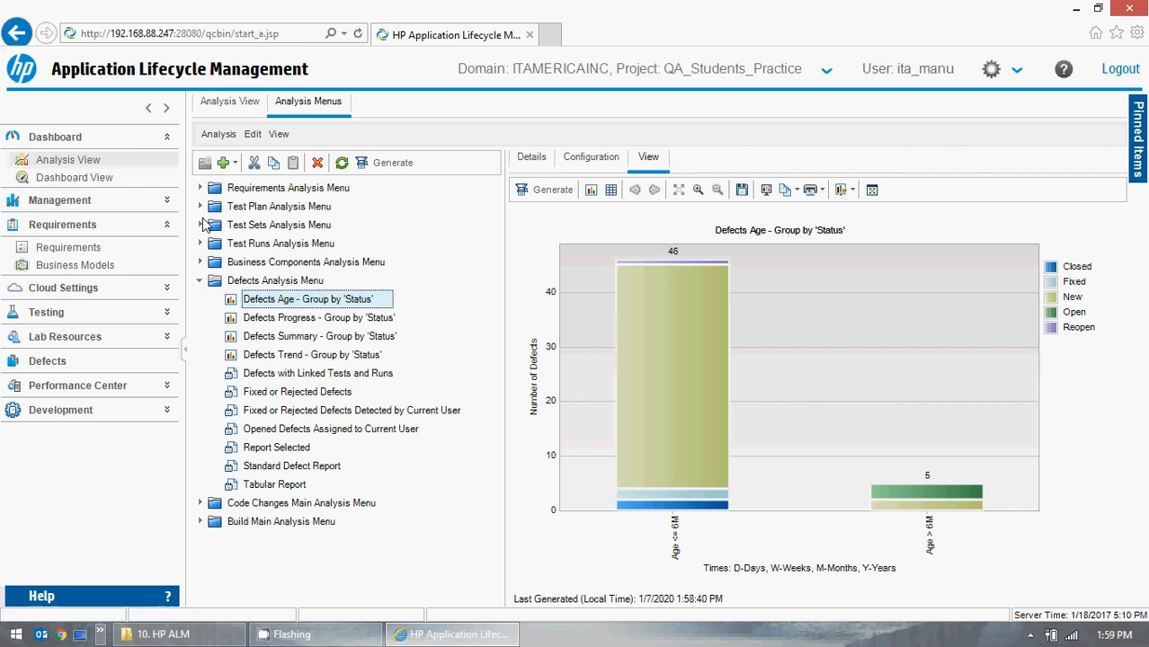
- Collapse the Defects Analysis Menu and display the Requirements Coverage Graph from the Requirements Analysis Menu
{"action": "left_click", "coordinate": [200, 283]}
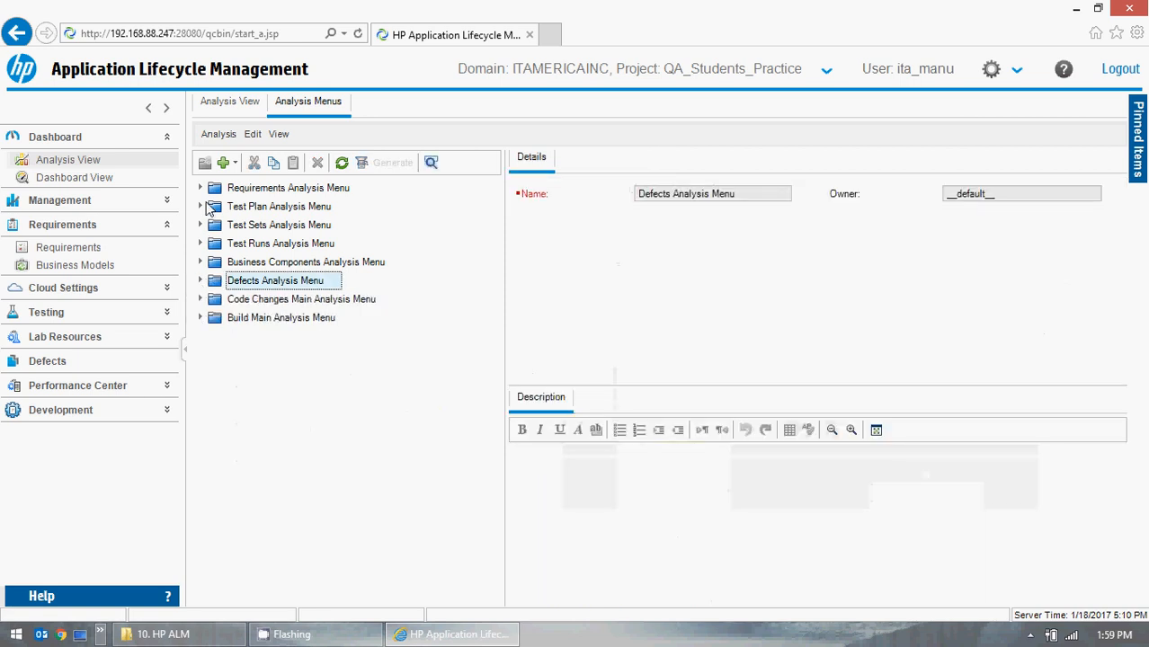
{"action": "left_click", "coordinate": [200, 188]}
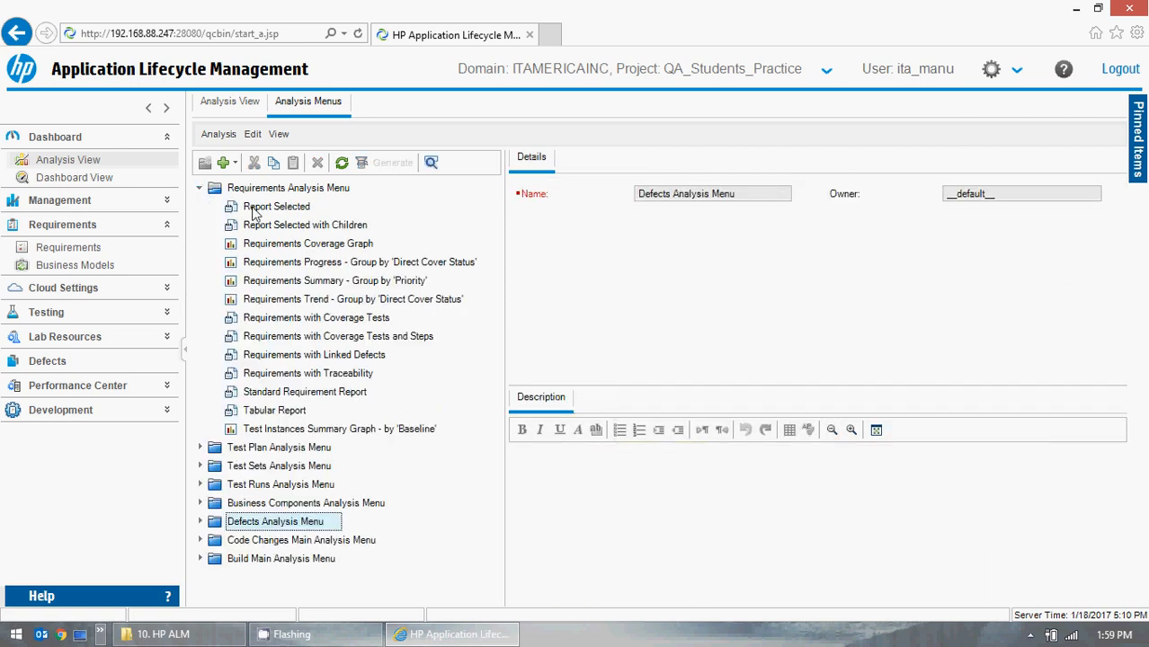
{"action": "left_click", "coordinate": [268, 245]}
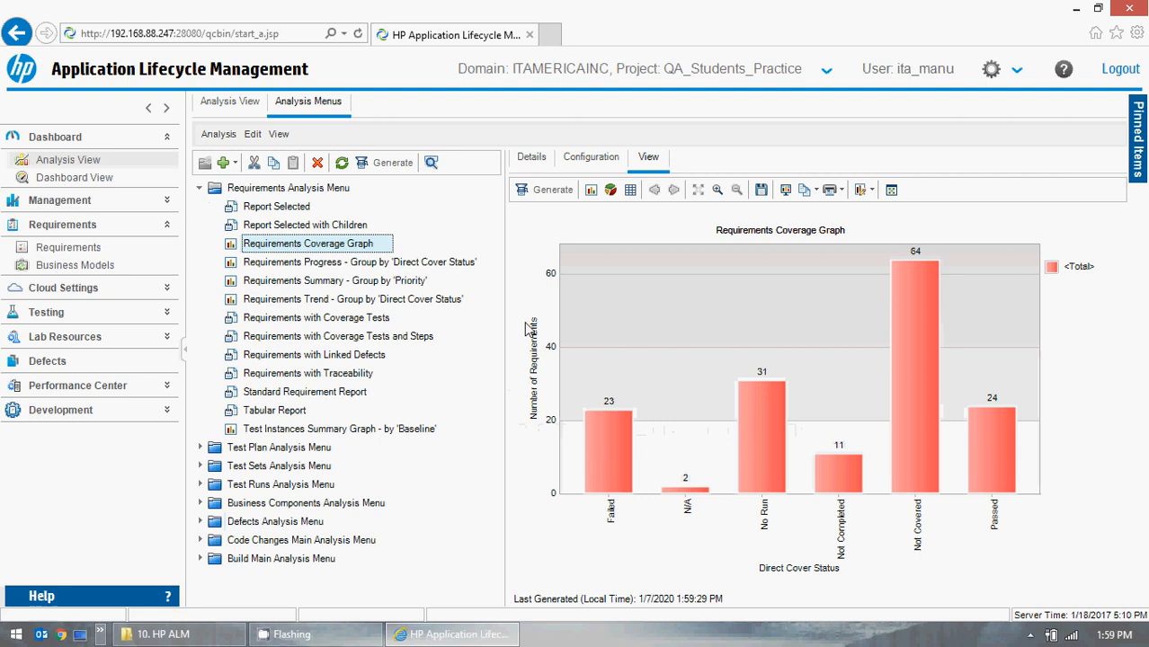
- Save the Requirements Coverage Graph to the desktop as a JPEG file named Coverage
{"action": "left_click", "coordinate": [763, 189]}
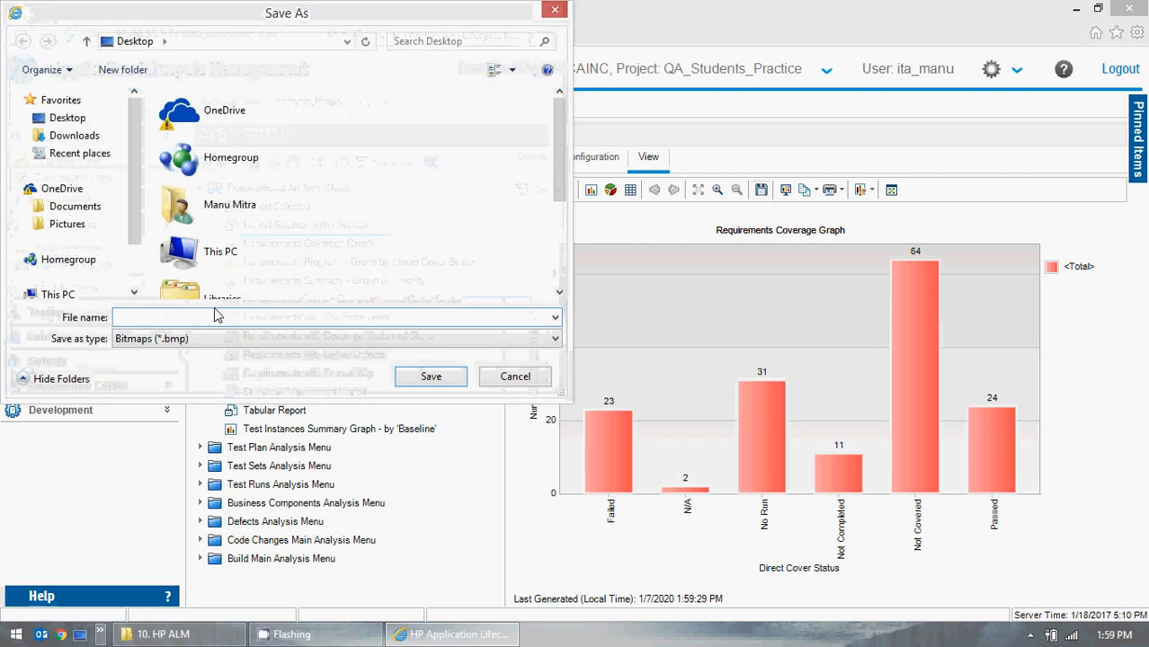
{"action": "left_click", "coordinate": [180, 339]}
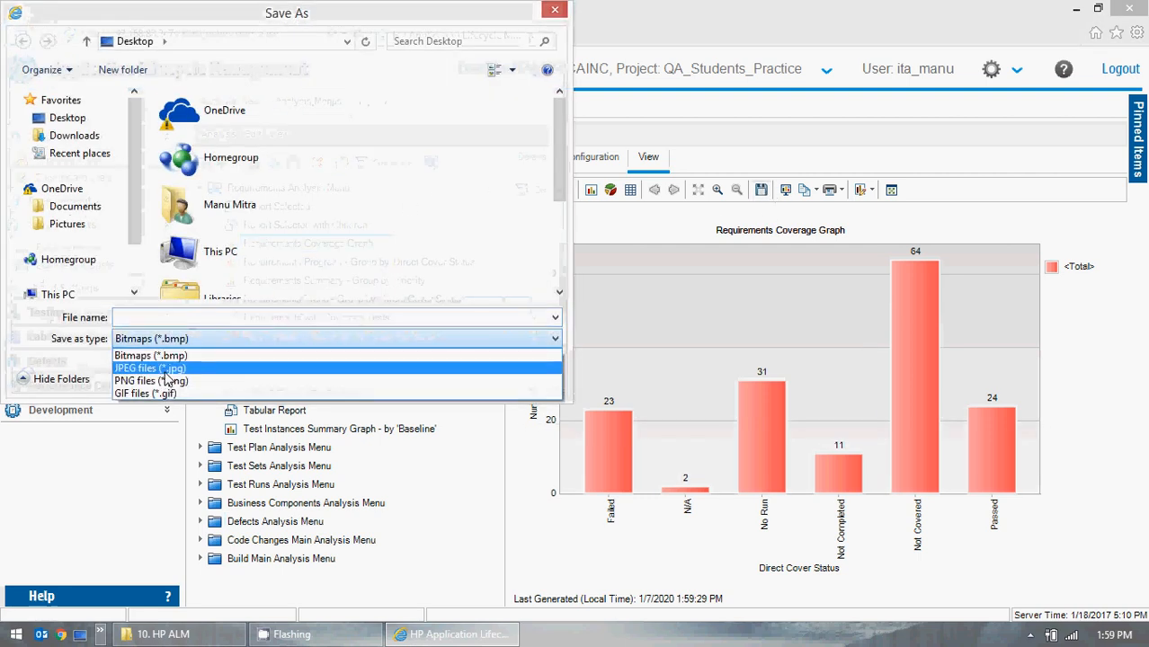
{"action": "left_click", "coordinate": [165, 370]}
{"action": "type", "text": "Coverage"}
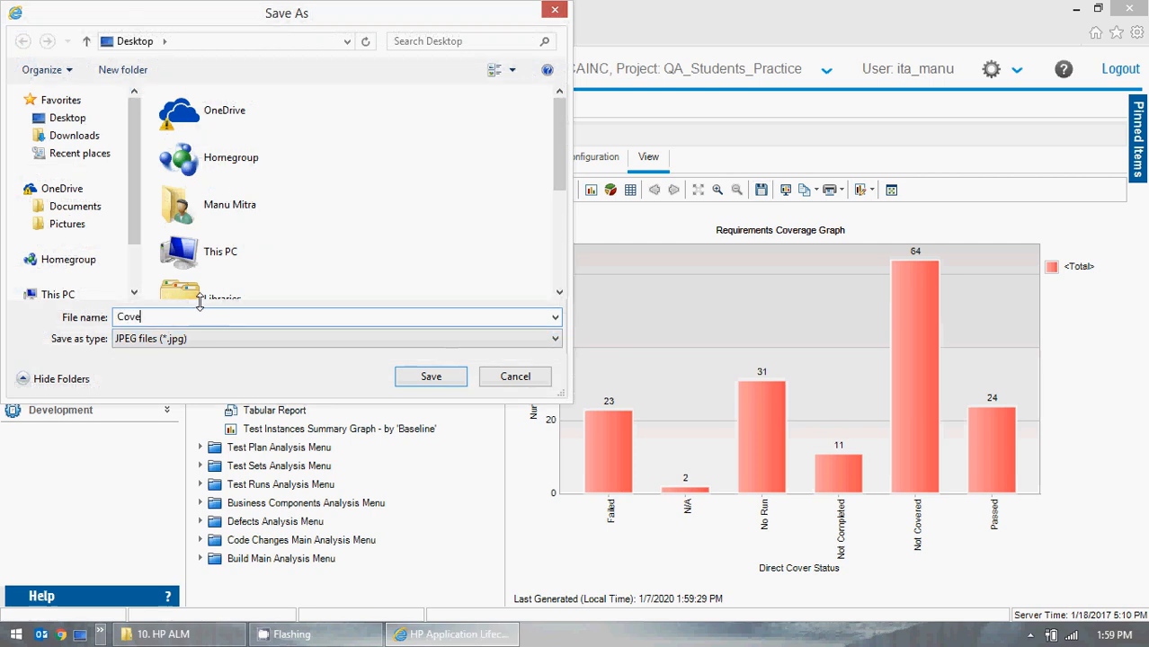
{"action": "left_click", "coordinate": [417, 378]}
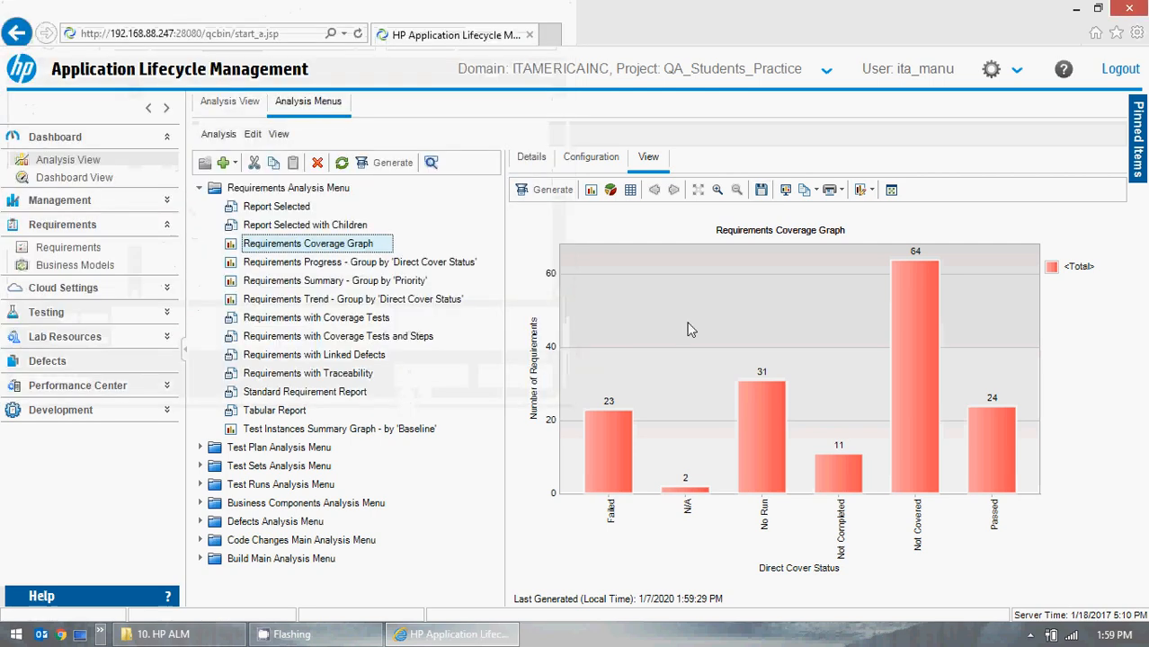
- Open Coverage.jpg from the desktop, inspect the saved coverage chart, and return to HP ALM
{"action": "left_click", "coordinate": [1098, 8]}
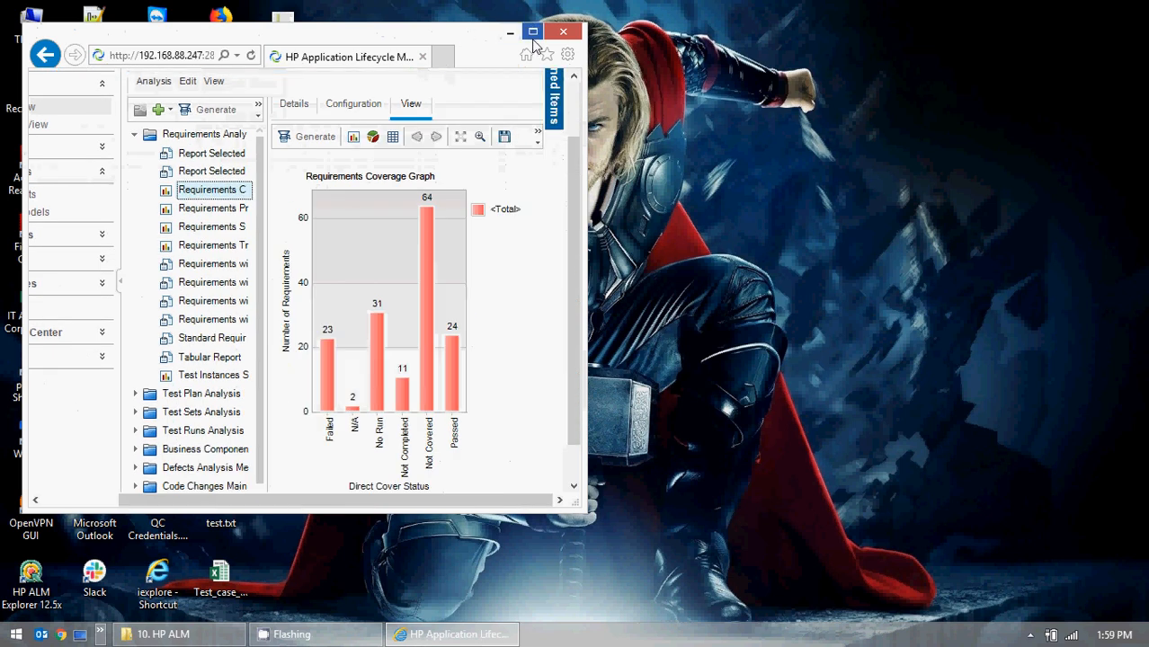
{"action": "left_click", "coordinate": [533, 37]}
{"action": "left_click", "coordinate": [1077, 8]}
{"action": "double_click", "coordinate": [282, 92]}
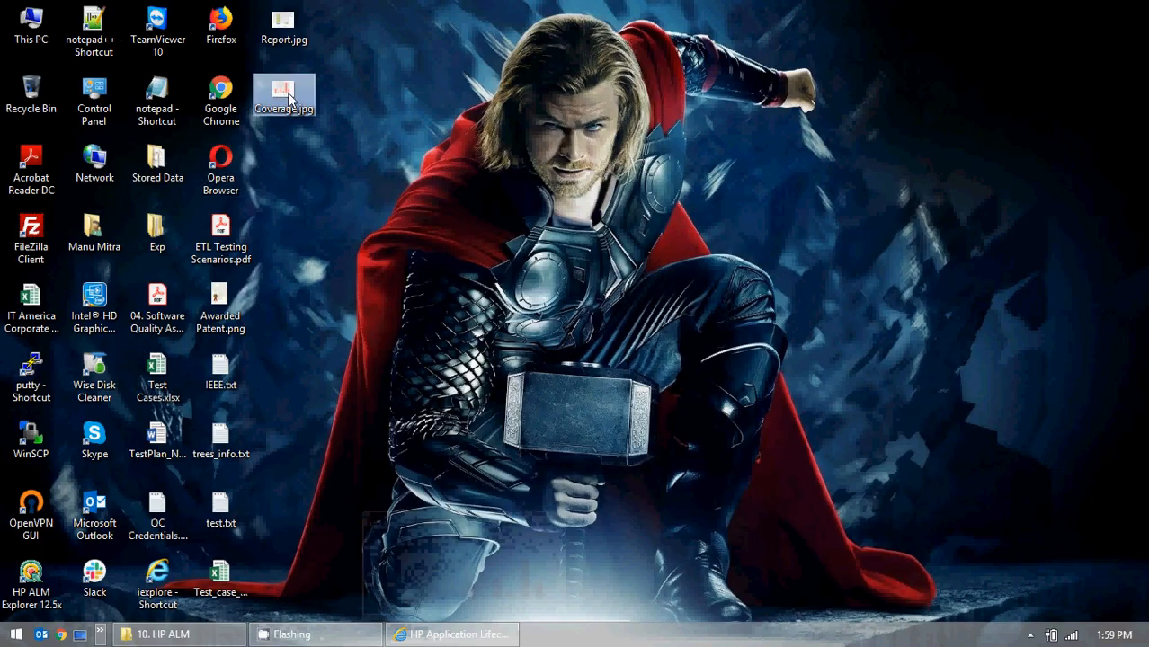
{"action": "scroll", "coordinate": [1138, 360], "scroll_direction": "up", "scroll_amount": 3}
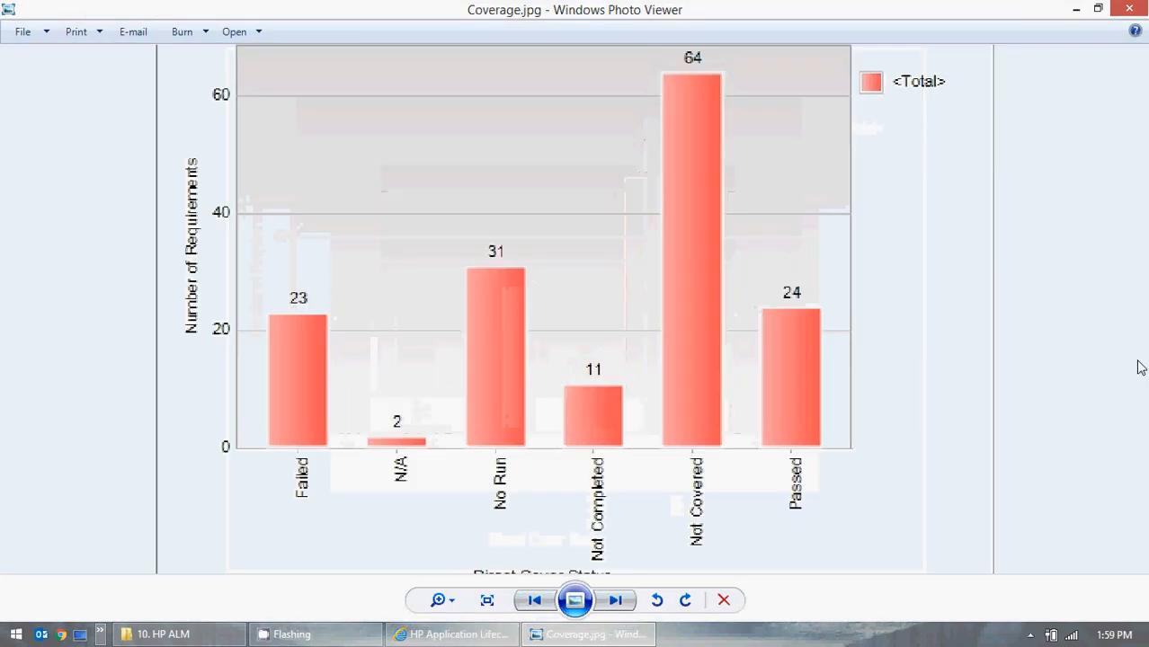
{"action": "scroll", "coordinate": [1125, 370], "scroll_direction": "down", "scroll_amount": 3}
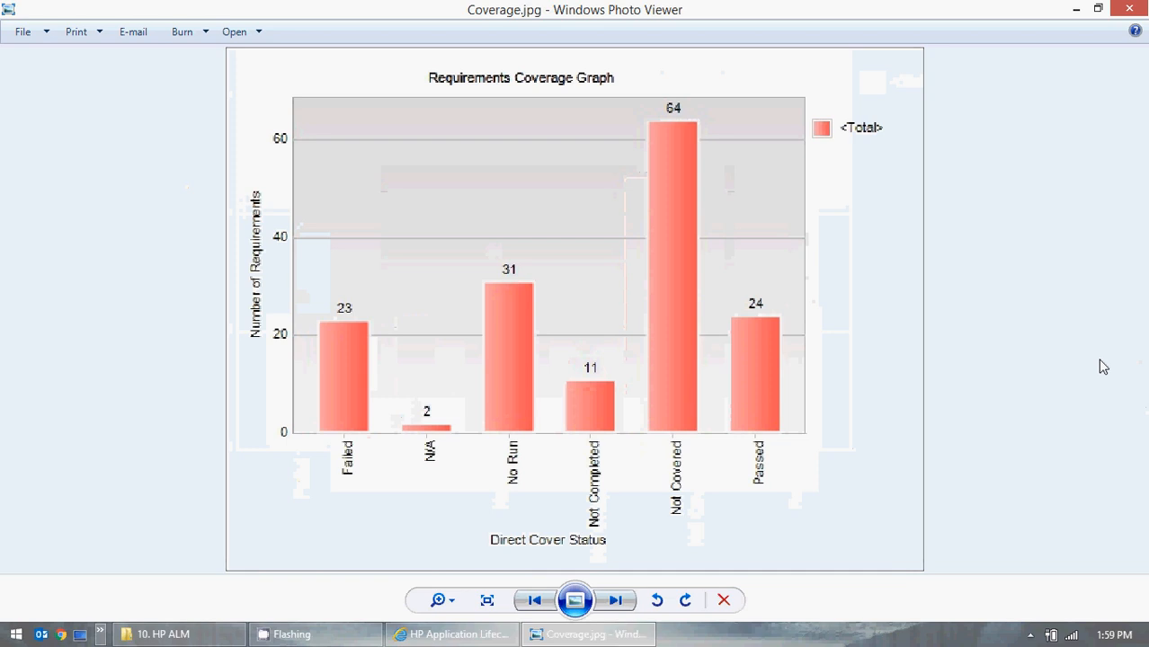
{"action": "left_click", "coordinate": [1129, 8]}
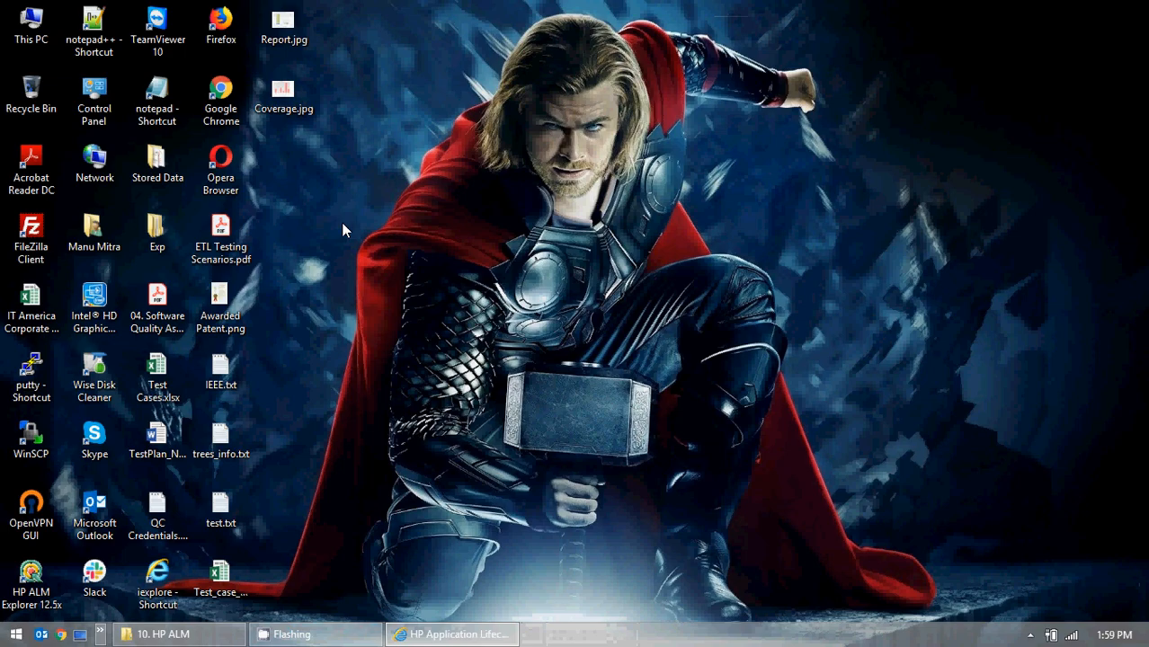
{"action": "left_click", "coordinate": [452, 635]}
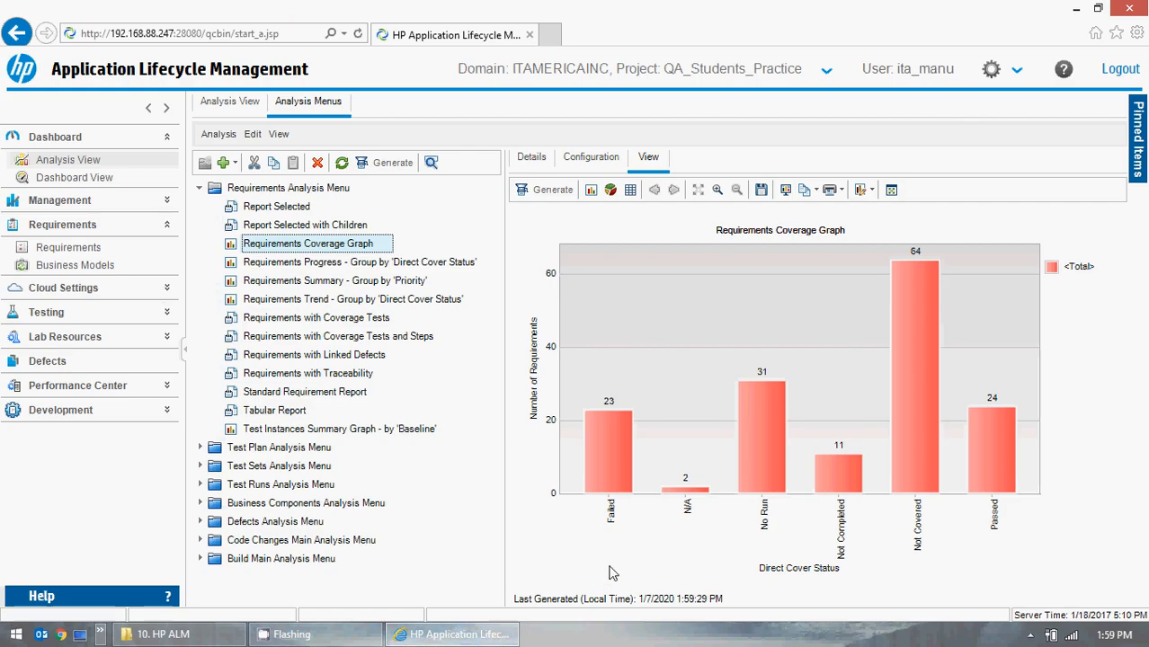
- Examine the Failed bar of the Requirements Coverage Graph, view the graph as a pie chart, and restore the bar chart
{"action": "mouse_move", "coordinate": [610, 460]}
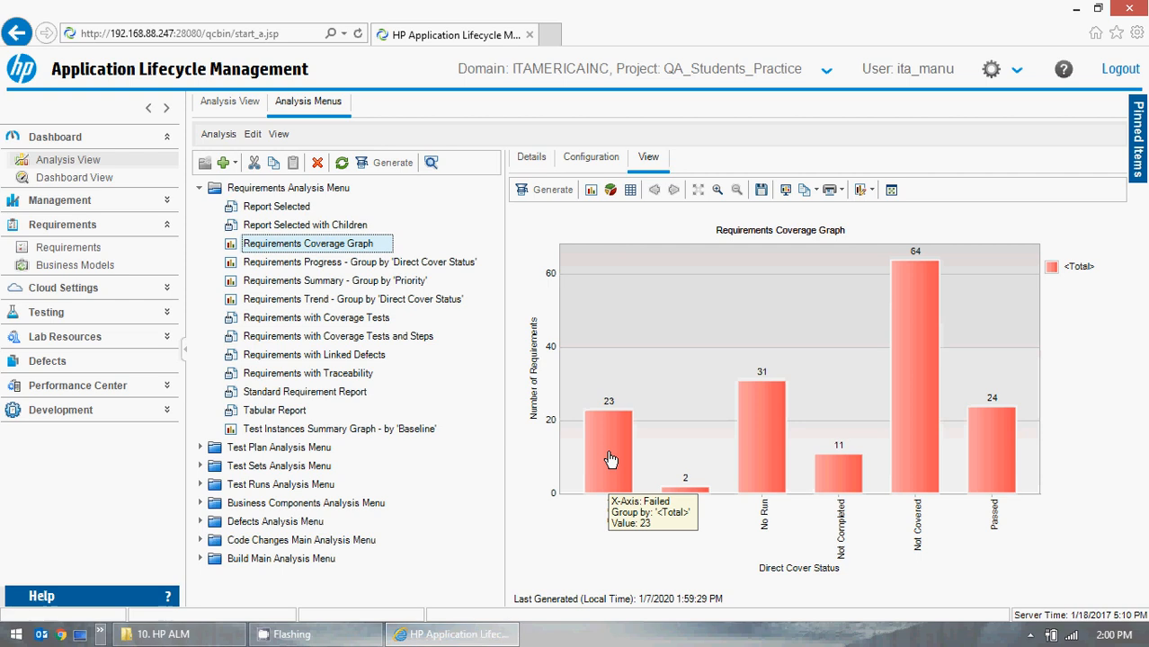
{"action": "left_click", "coordinate": [610, 190]}
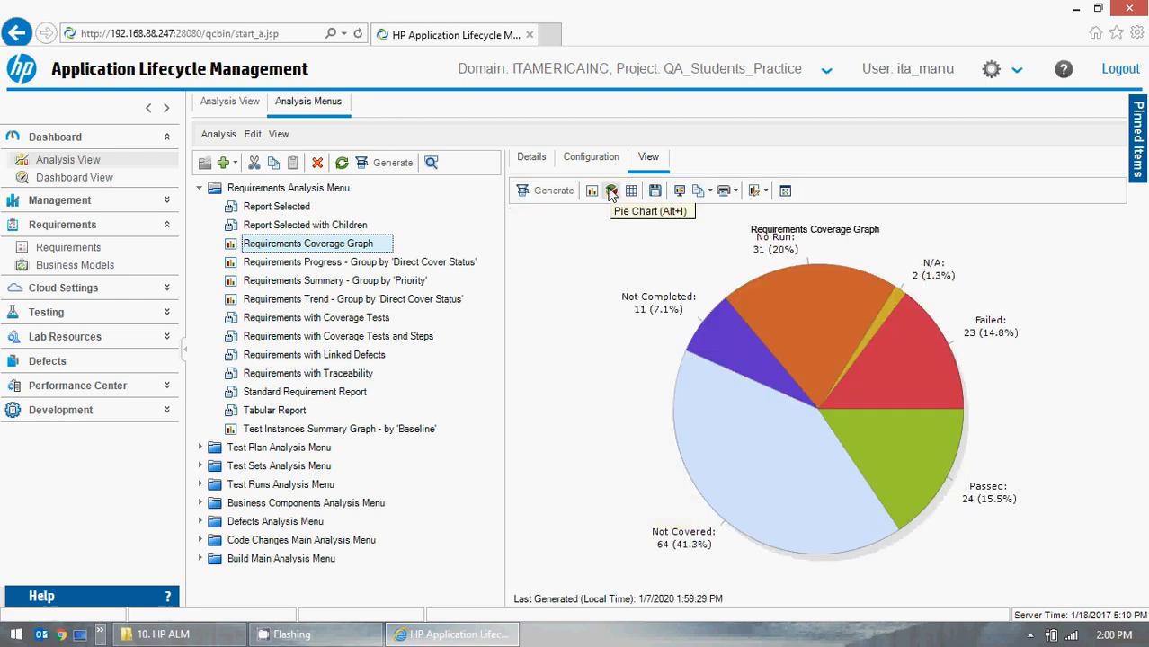
{"action": "left_click", "coordinate": [594, 193]}
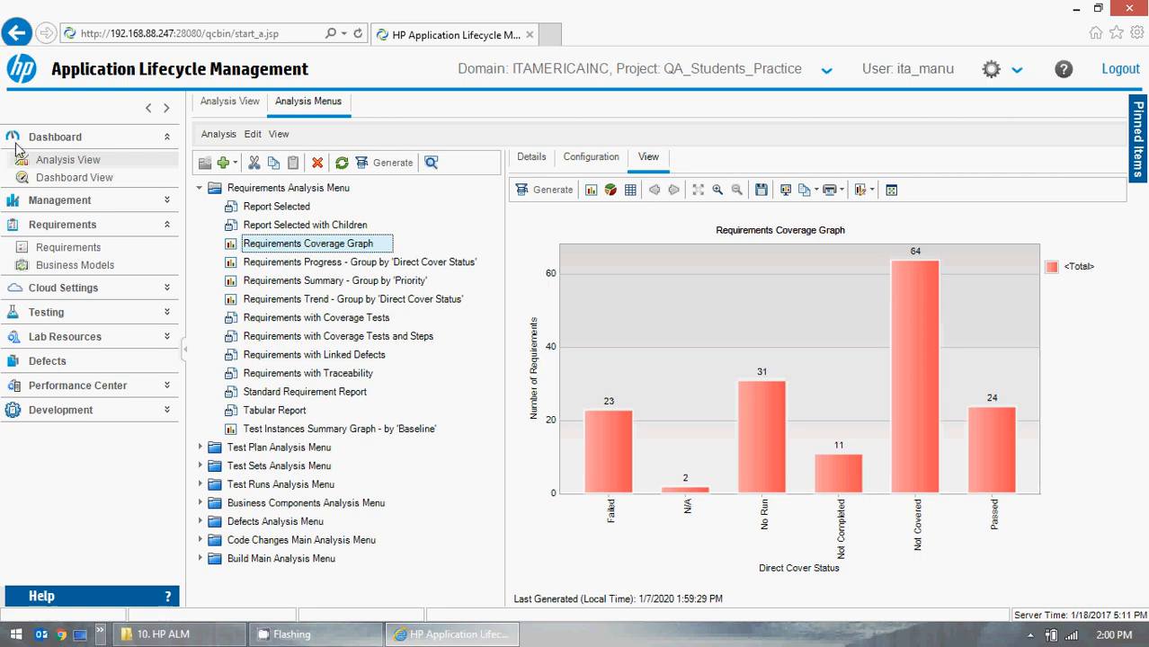
- Collapse the Requirements Analysis Menu, look at the Dashboard View, and go to the Test Plan module
{"action": "left_click", "coordinate": [200, 189]}
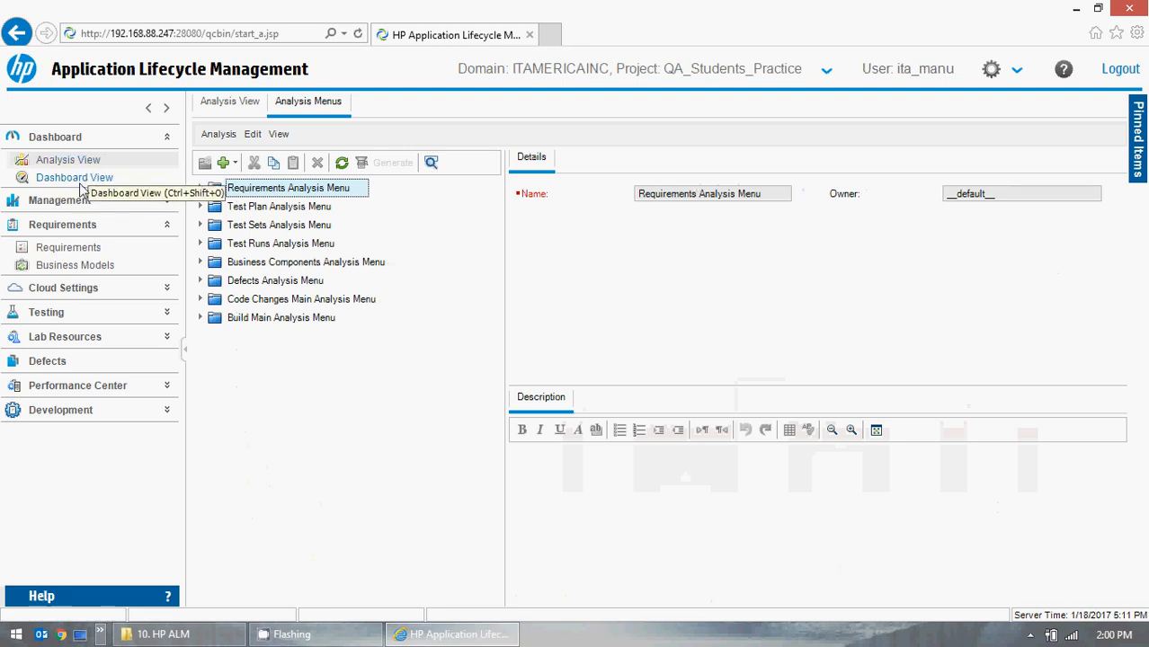
{"action": "left_click", "coordinate": [79, 180]}
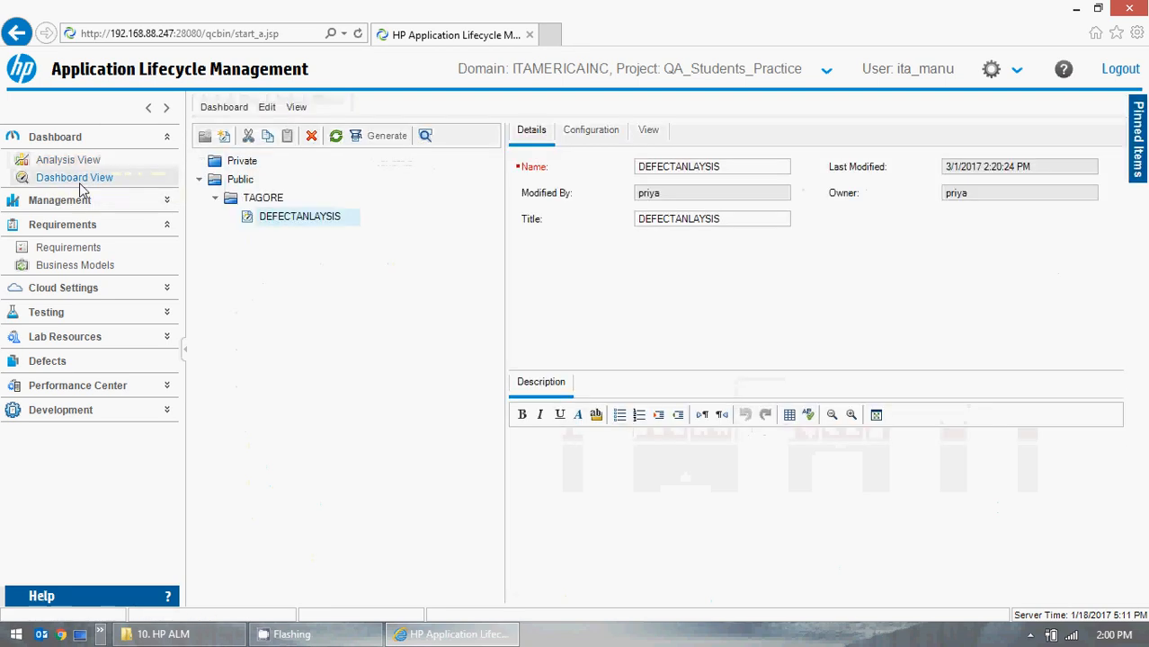
{"action": "left_click", "coordinate": [127, 315]}
{"action": "left_click", "coordinate": [70, 371]}
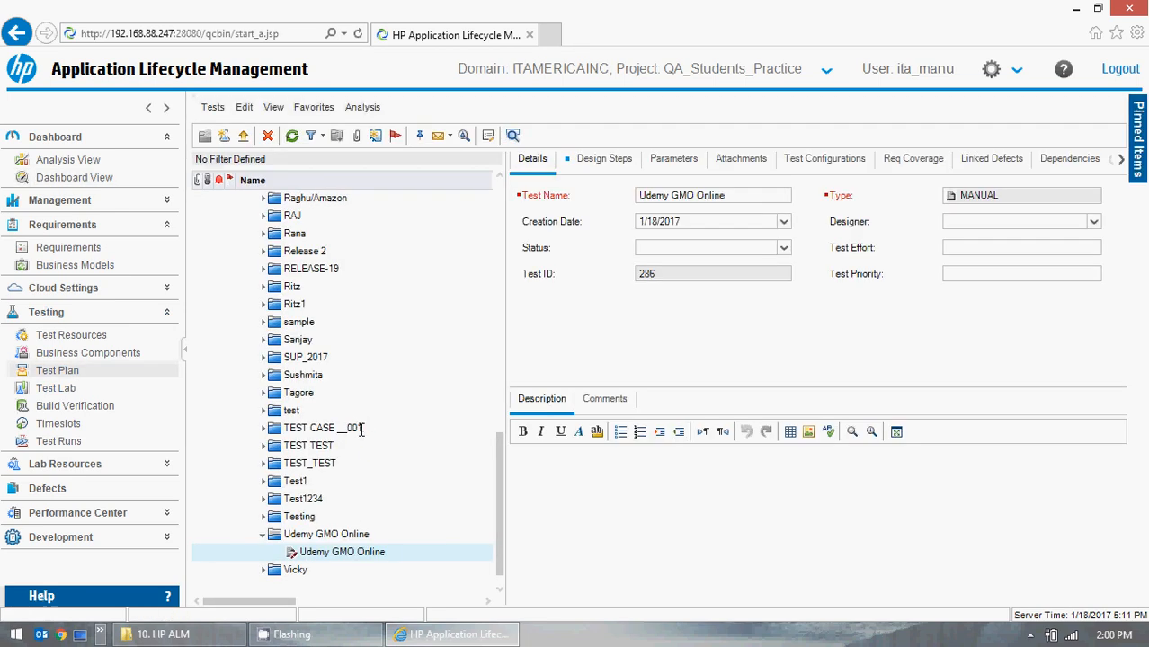
- Collapse the Udemy GMO Online folder, then expand the GMO Online folder and select its GMO Online Project (Chrome Browser) test
{"action": "left_click", "coordinate": [267, 536]}
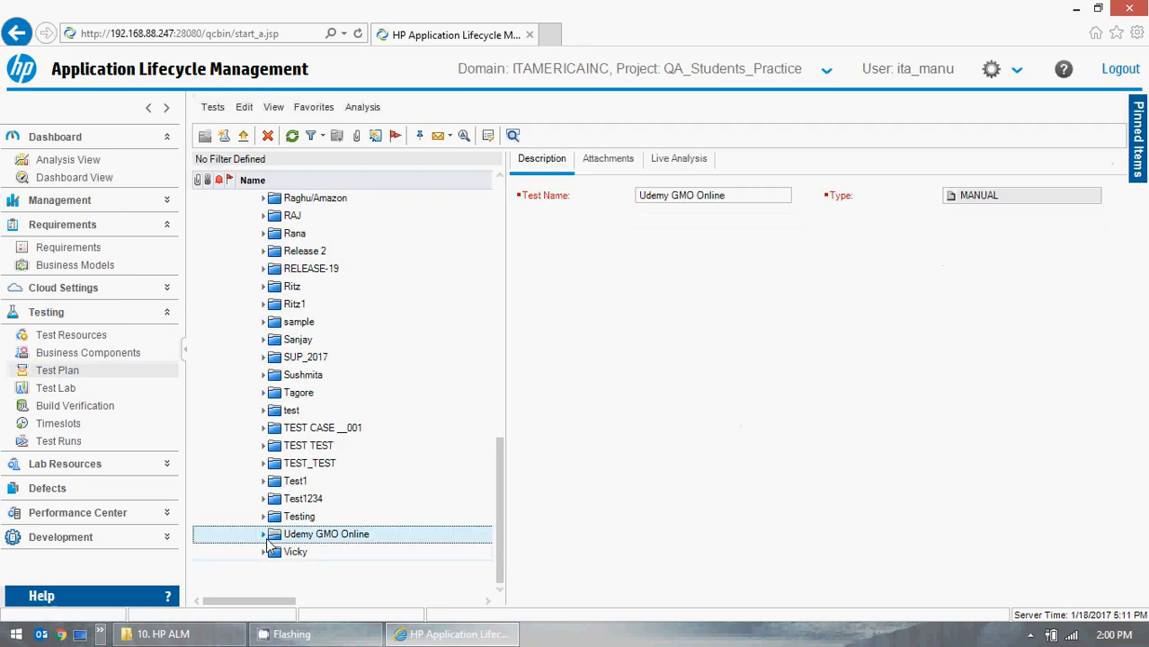
{"action": "scroll", "coordinate": [326, 396], "scroll_direction": "up", "scroll_amount": 1}
{"action": "scroll", "coordinate": [324, 397], "scroll_direction": "up", "scroll_amount": 7}
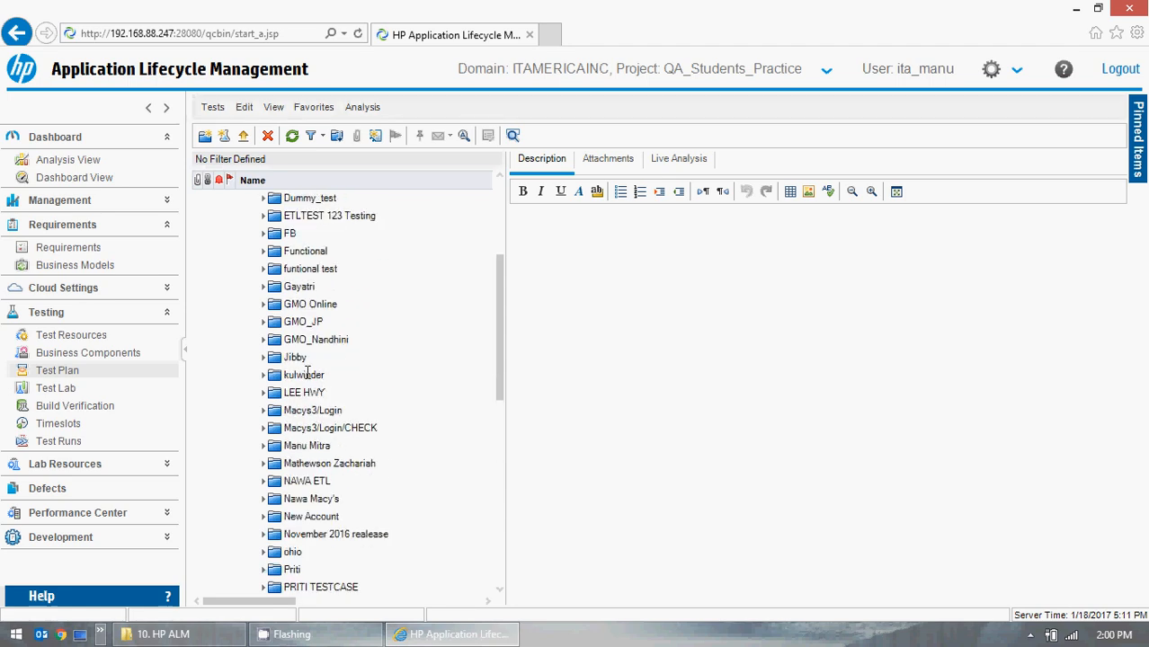
{"action": "left_click", "coordinate": [263, 307]}
{"action": "left_click", "coordinate": [264, 307]}
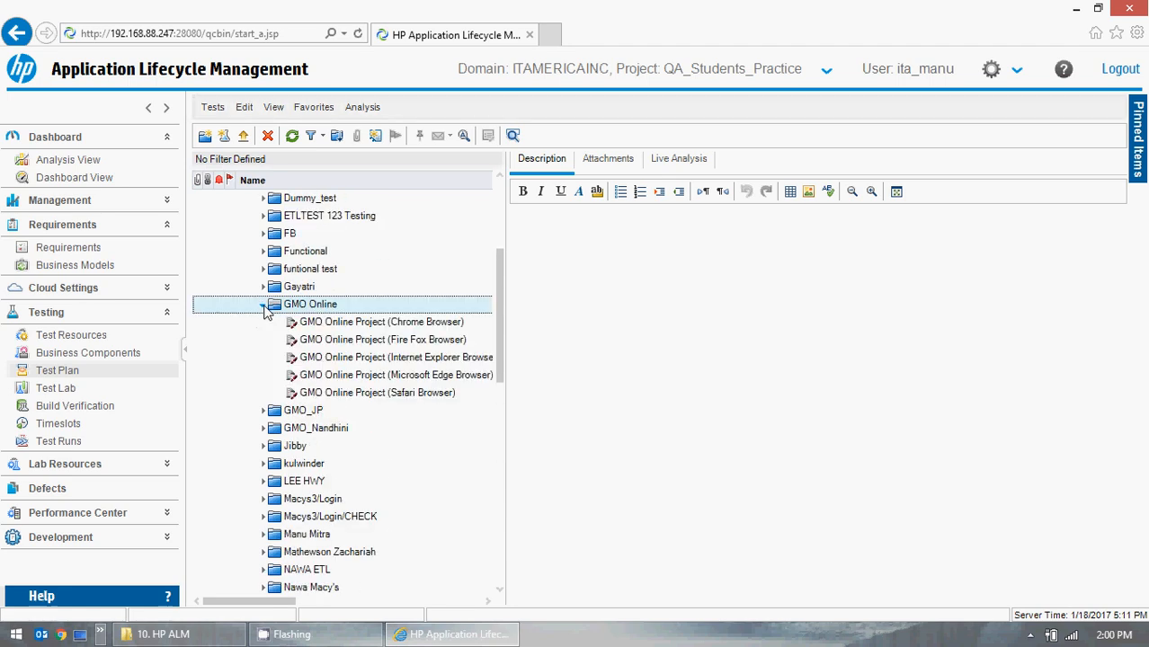
{"action": "left_click", "coordinate": [432, 324]}
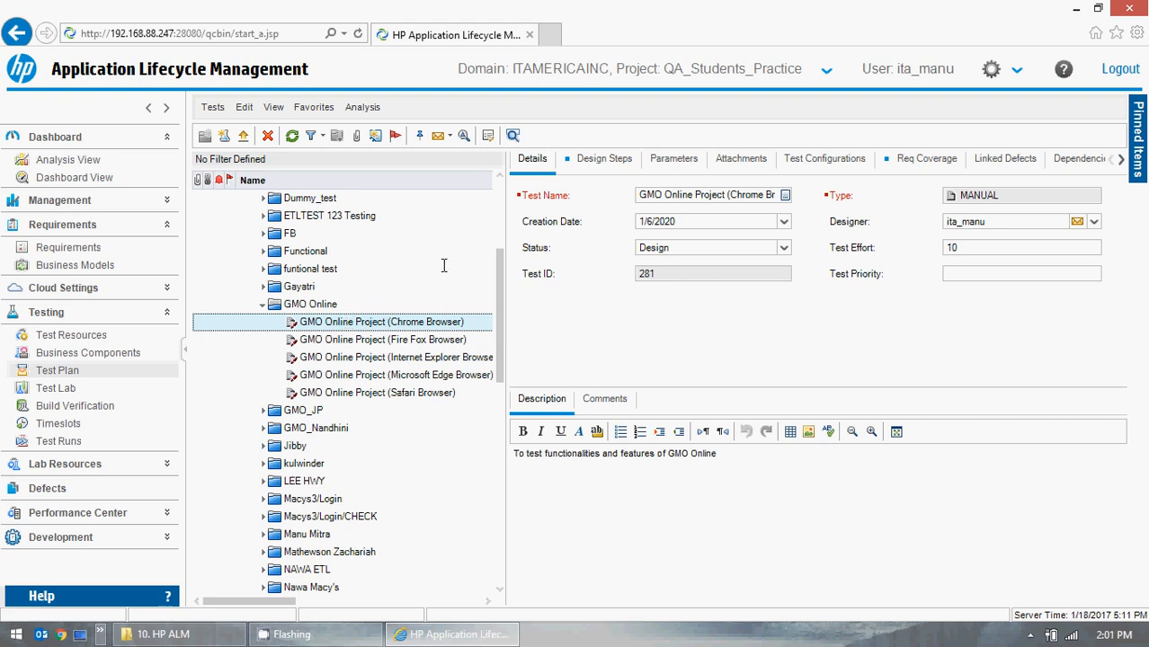
- Create a Tests with Design Steps project report from the Test Plan and maximize its preview
{"action": "left_click", "coordinate": [362, 107]}
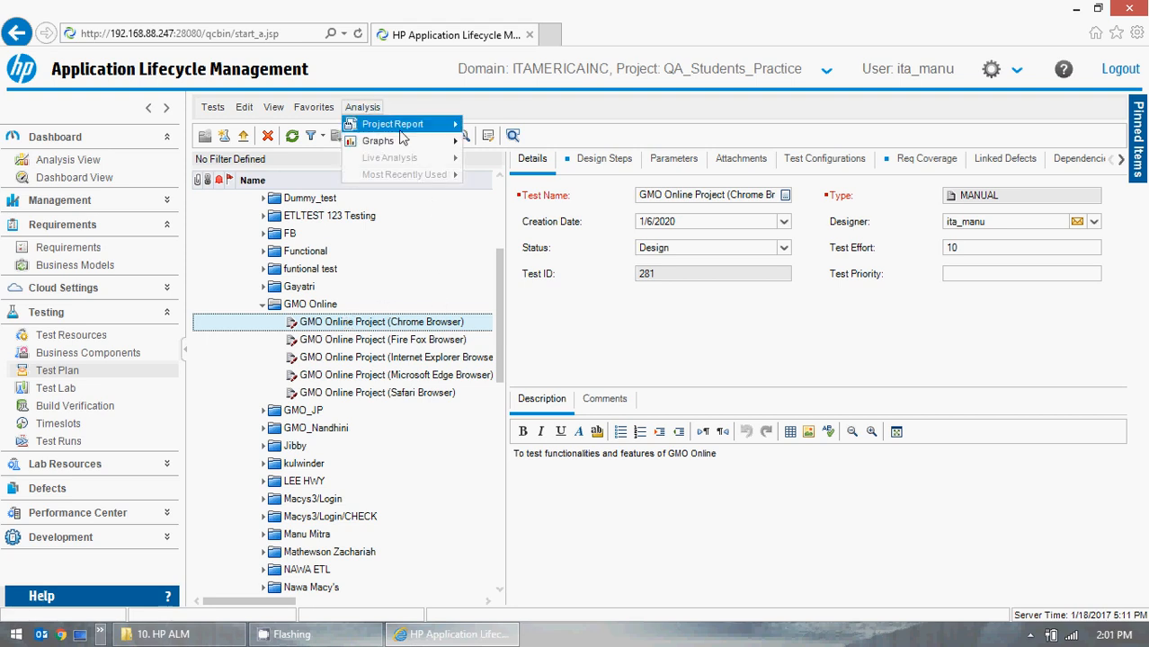
{"action": "mouse_move", "coordinate": [401, 131]}
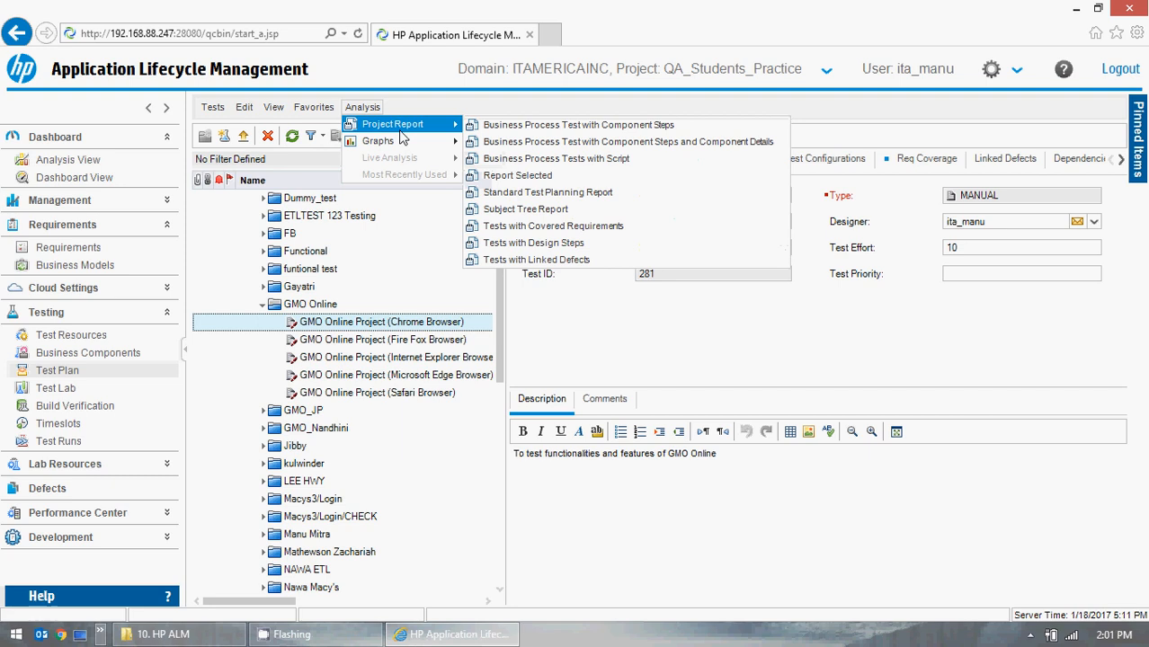
{"action": "left_click", "coordinate": [577, 245]}
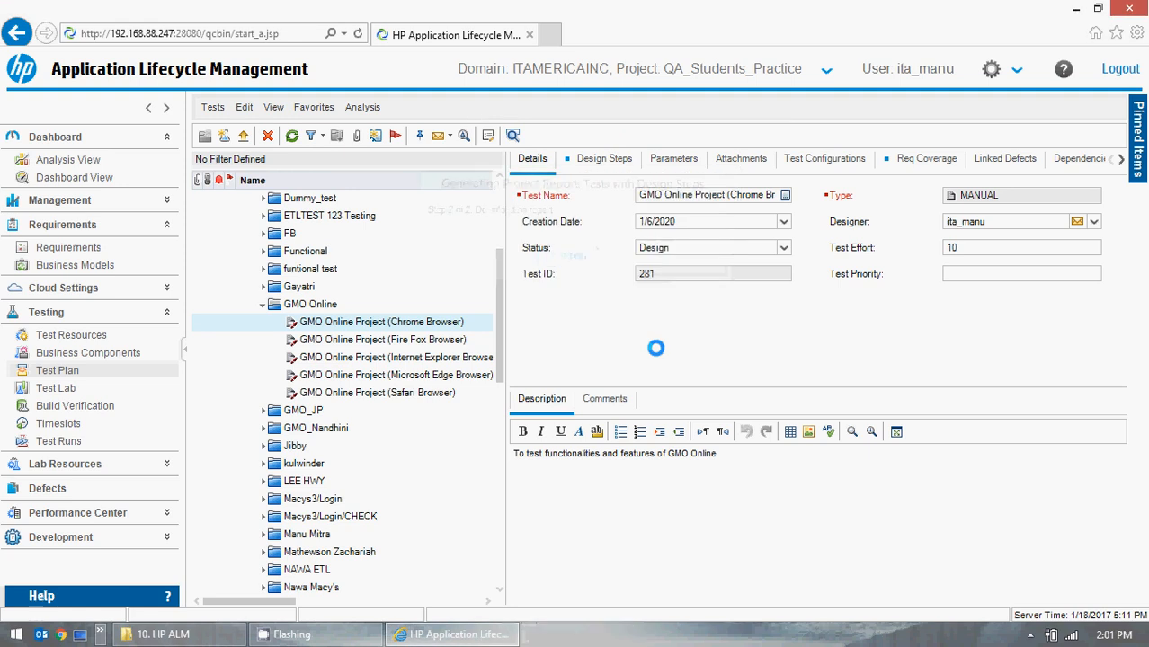
{"action": "left_click", "coordinate": [860, 78]}
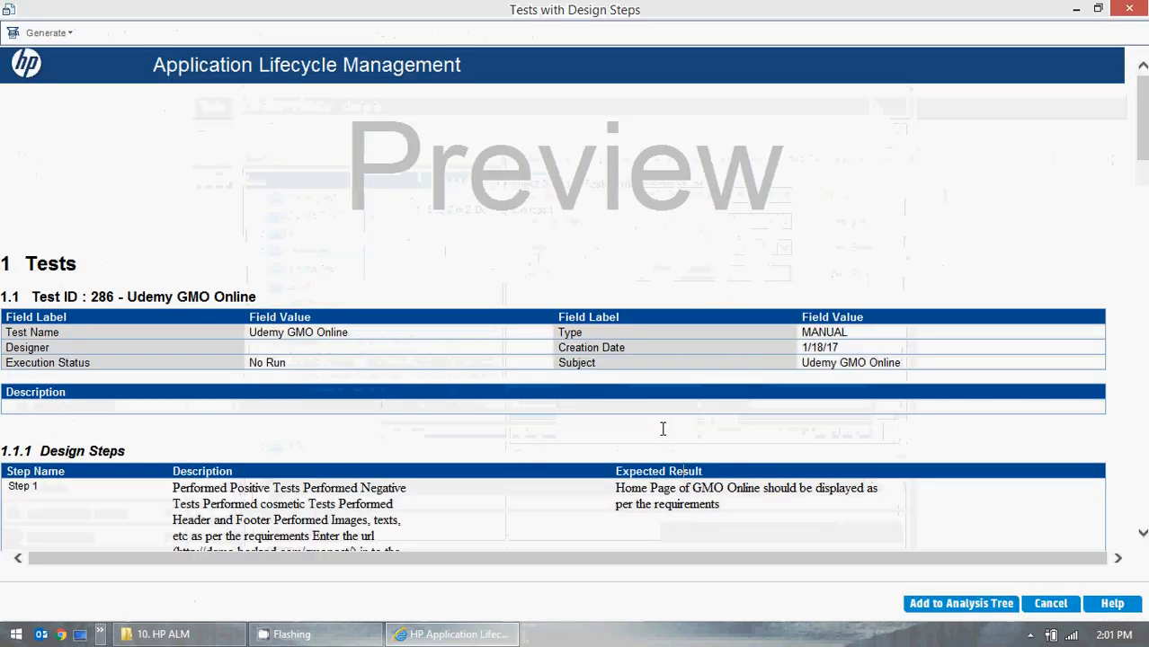
- Examine the Tests with Design Steps preview from beginning to end, including its design steps and Preview watermark
{"action": "scroll", "coordinate": [663, 429], "scroll_direction": "down", "scroll_amount": 5}
{"action": "scroll", "coordinate": [680, 376], "scroll_direction": "down", "scroll_amount": 14}
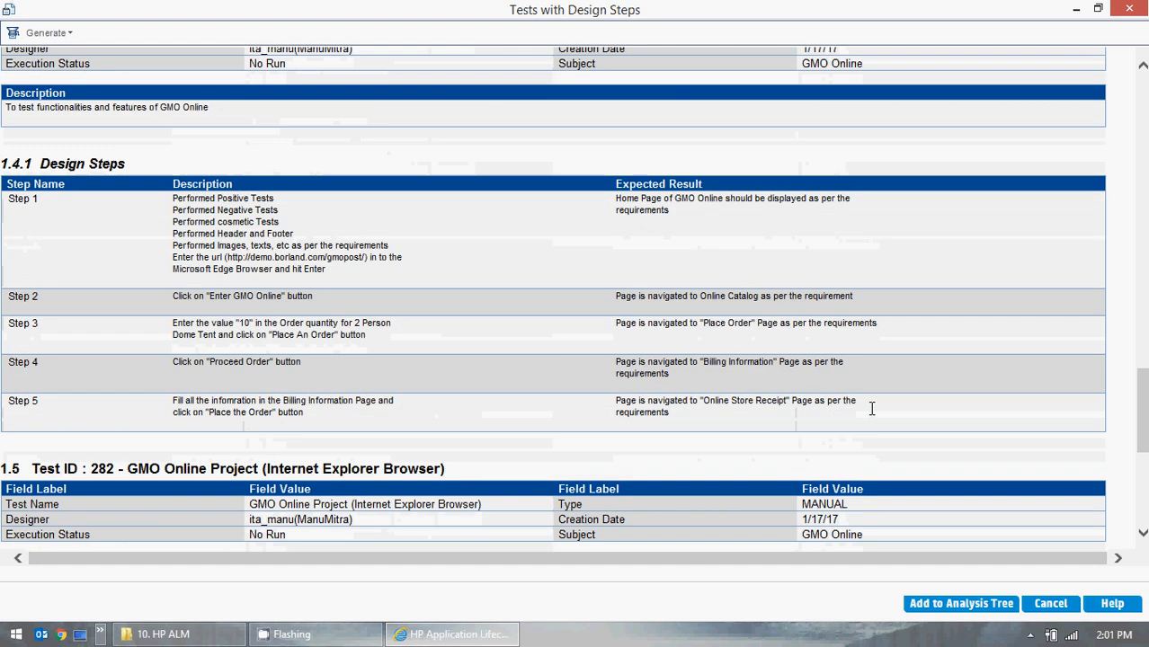
{"action": "scroll", "coordinate": [737, 356], "scroll_direction": "up", "scroll_amount": 5}
{"action": "scroll", "coordinate": [738, 356], "scroll_direction": "up", "scroll_amount": 15}
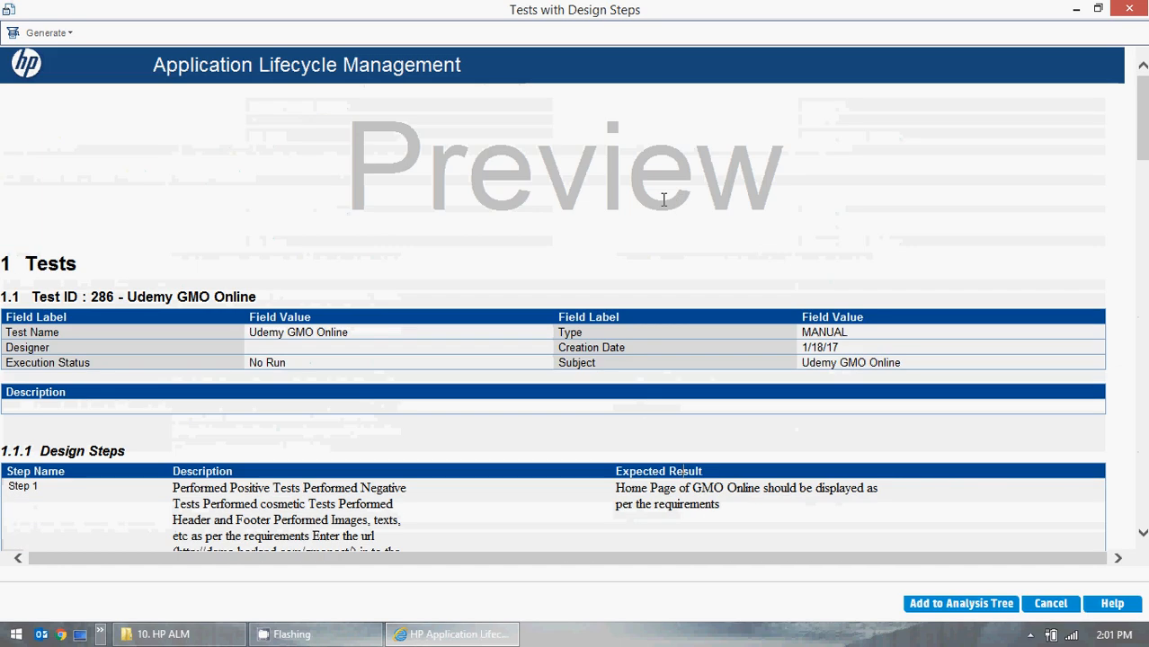
{"action": "left_click_drag", "start_coordinate": [424, 161], "coordinate": [834, 208]}
{"action": "left_click", "coordinate": [914, 231]}
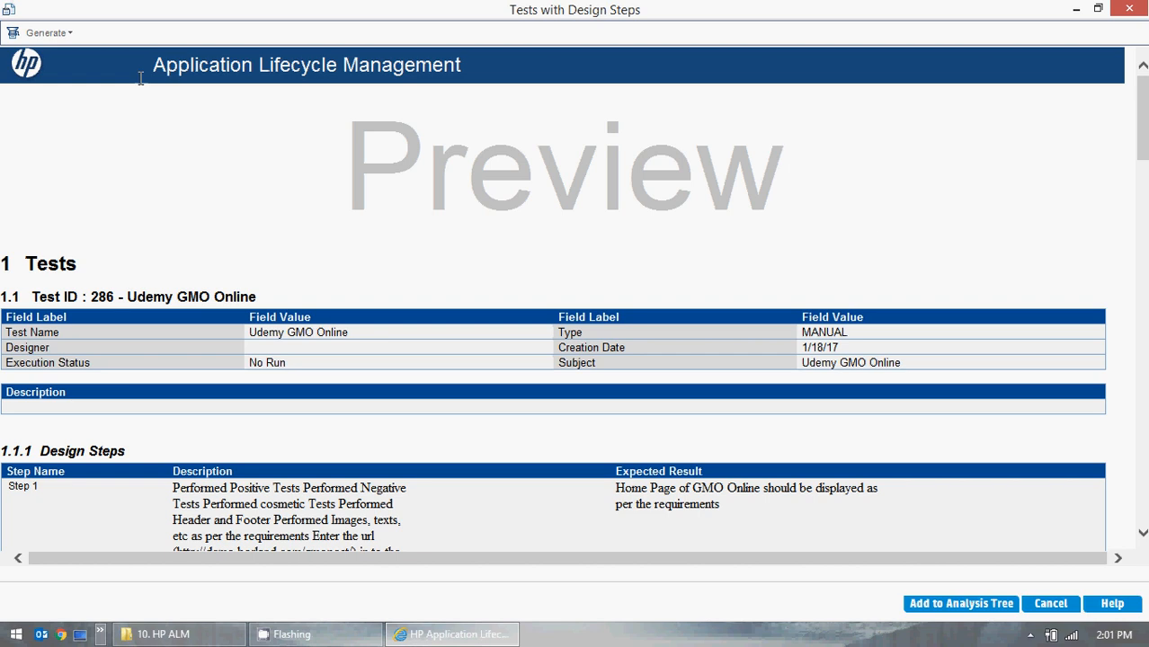
{"action": "scroll", "coordinate": [627, 270], "scroll_direction": "down", "scroll_amount": 20}
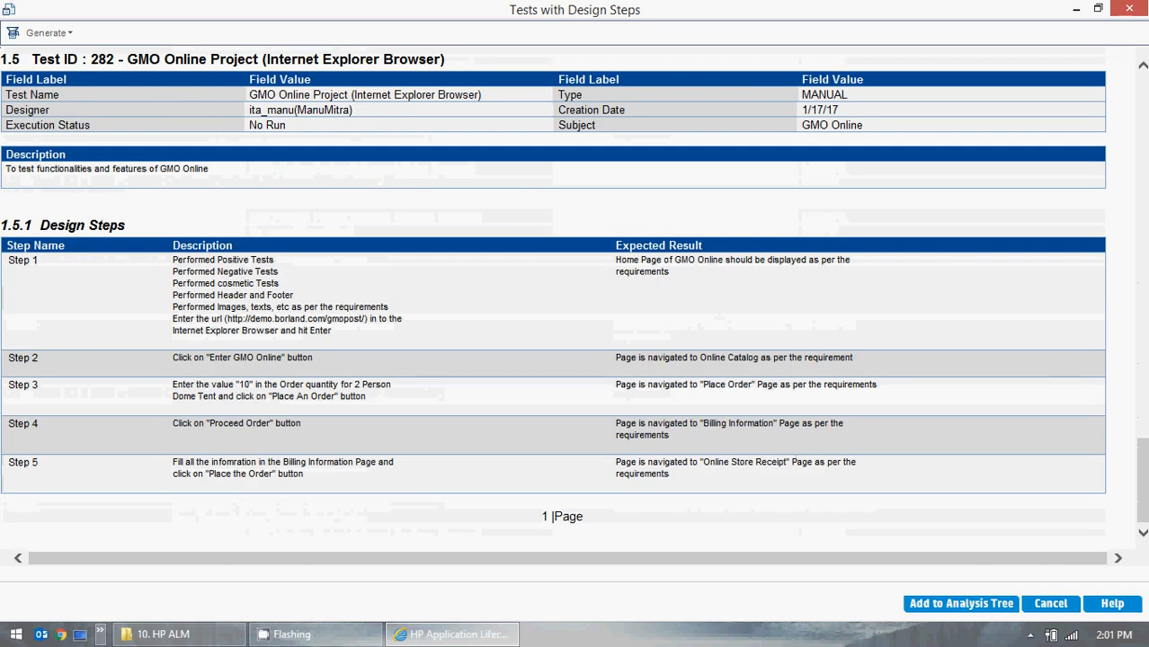
{"action": "left_click_drag", "start_coordinate": [1143, 472], "coordinate": [1140, 90]}
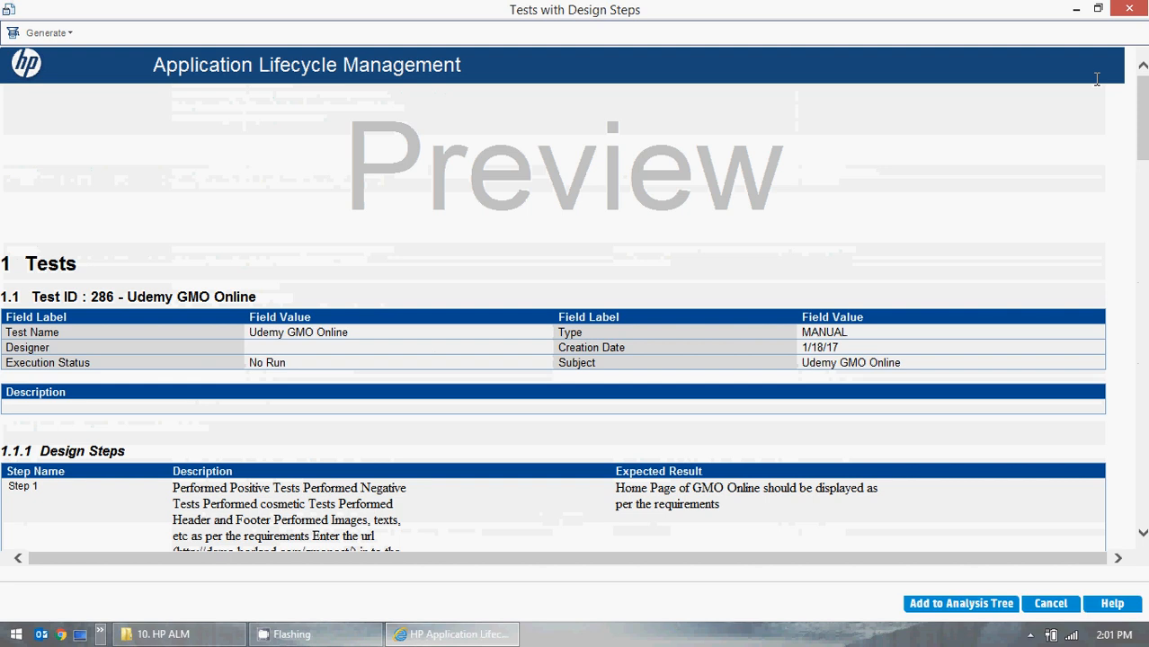
- Cancel the default report generation and generate the full Tests with Design Steps report in DOCX format
{"action": "left_click", "coordinate": [63, 35]}
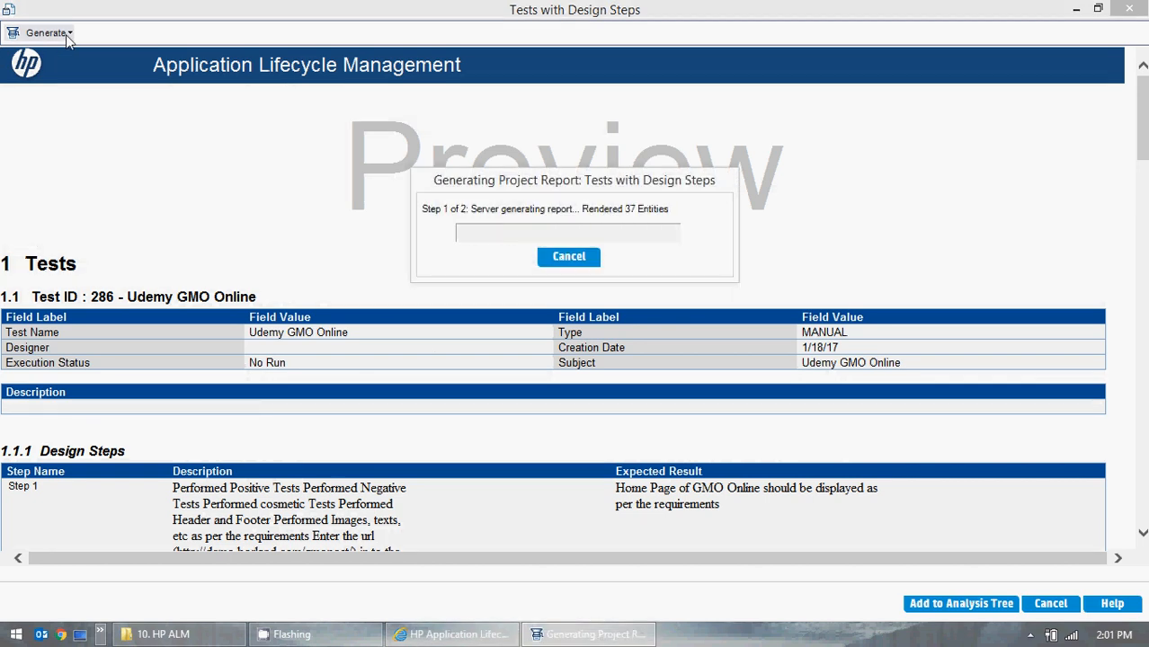
{"action": "left_click", "coordinate": [568, 257]}
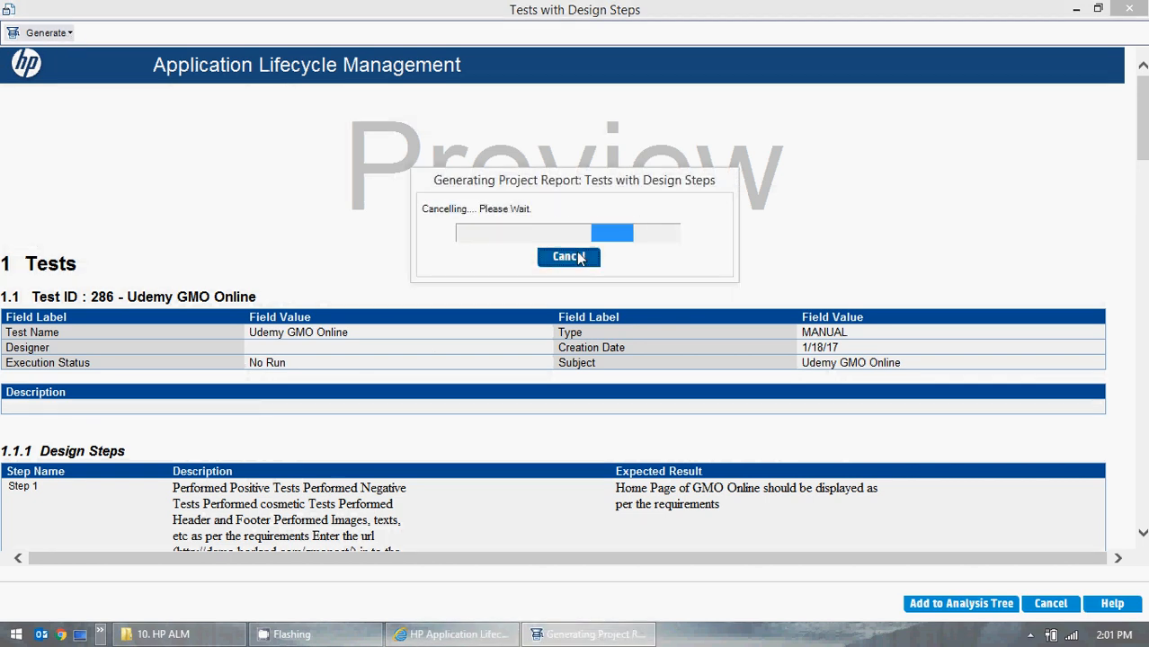
{"action": "left_click", "coordinate": [70, 34]}
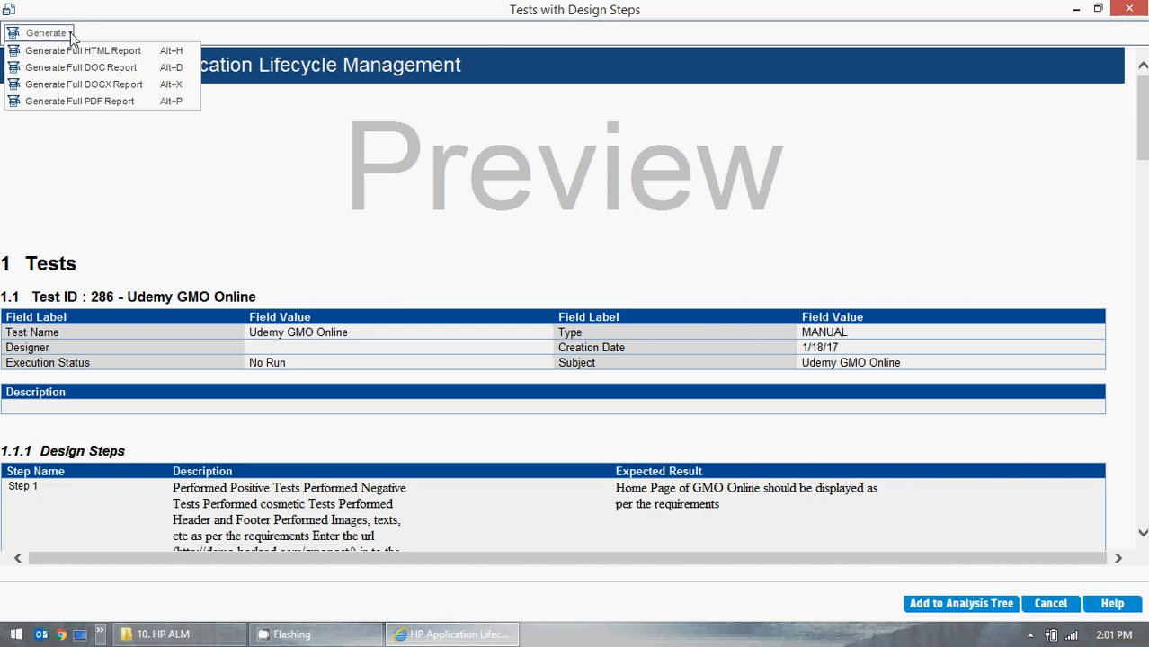
{"action": "left_click", "coordinate": [93, 85]}
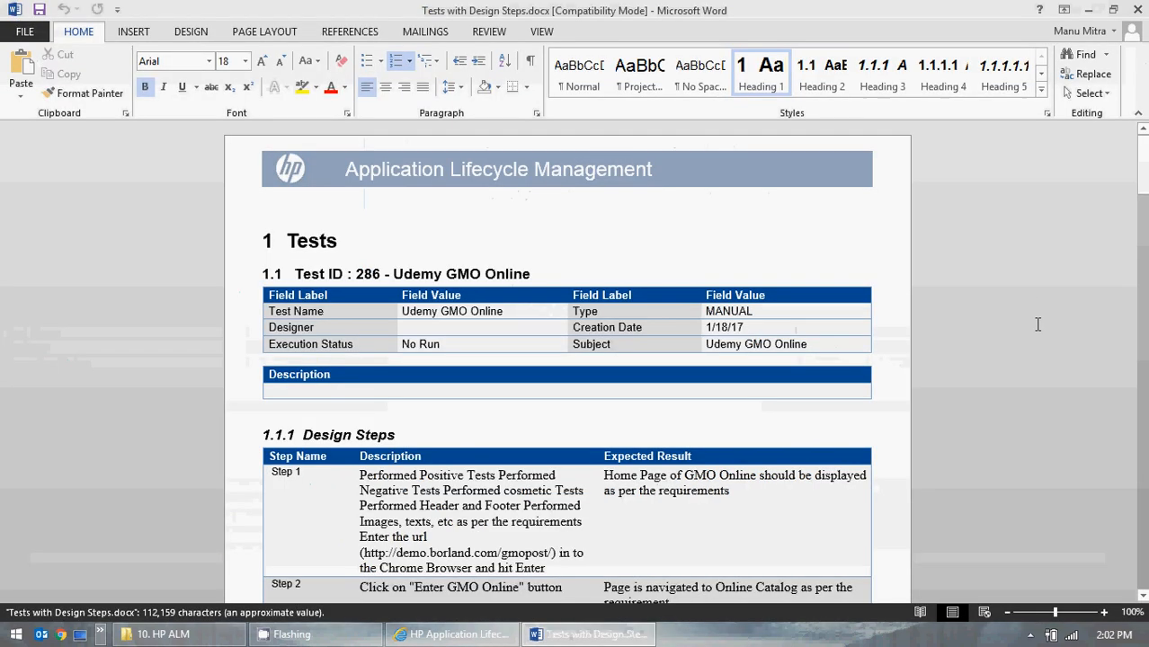
- Review the generated Word report through to its last page, check the design steps tables, and inspect the page header
{"action": "left_click_drag", "start_coordinate": [1142, 144], "coordinate": [1144, 228]}
{"action": "left_click_drag", "start_coordinate": [1144, 229], "coordinate": [1124, 582]}
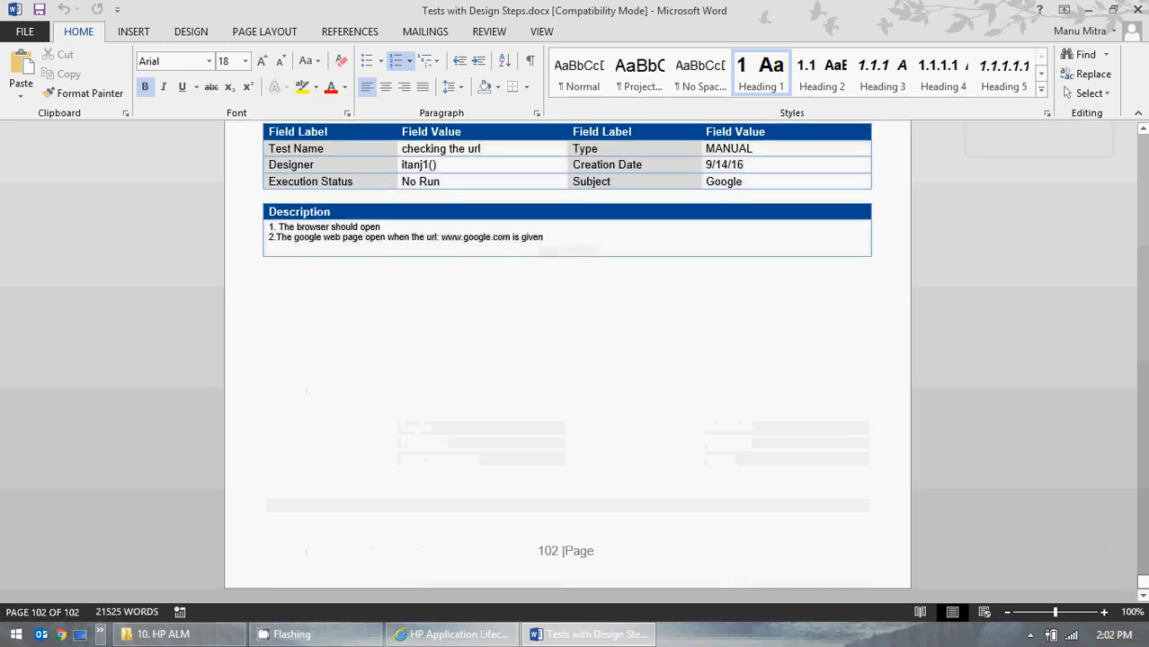
{"action": "left_click_drag", "start_coordinate": [1143, 582], "coordinate": [1143, 126]}
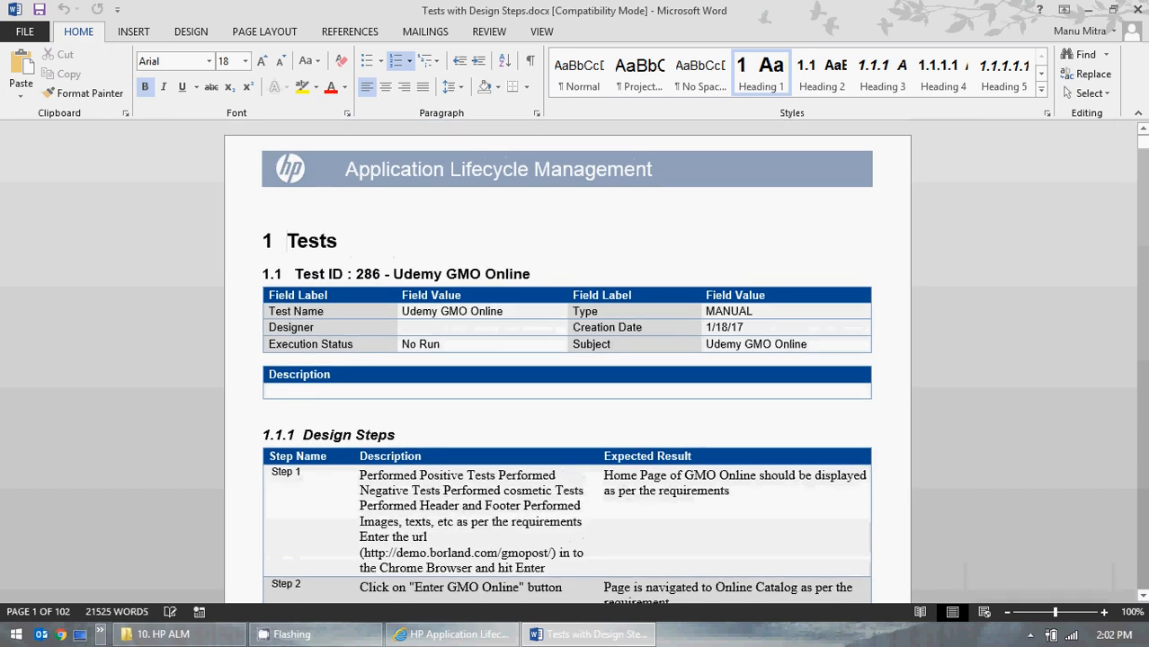
{"action": "scroll", "coordinate": [752, 478], "scroll_direction": "down", "scroll_amount": 9}
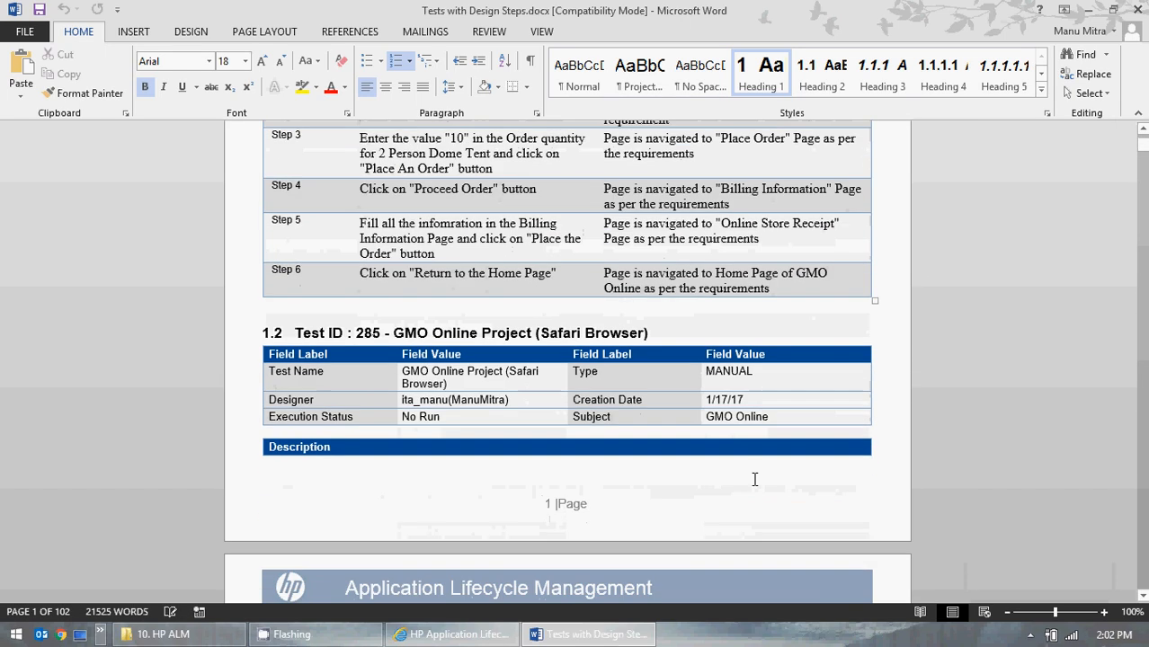
{"action": "scroll", "coordinate": [795, 483], "scroll_direction": "up", "scroll_amount": 5}
{"action": "scroll", "coordinate": [779, 430], "scroll_direction": "up", "scroll_amount": 3}
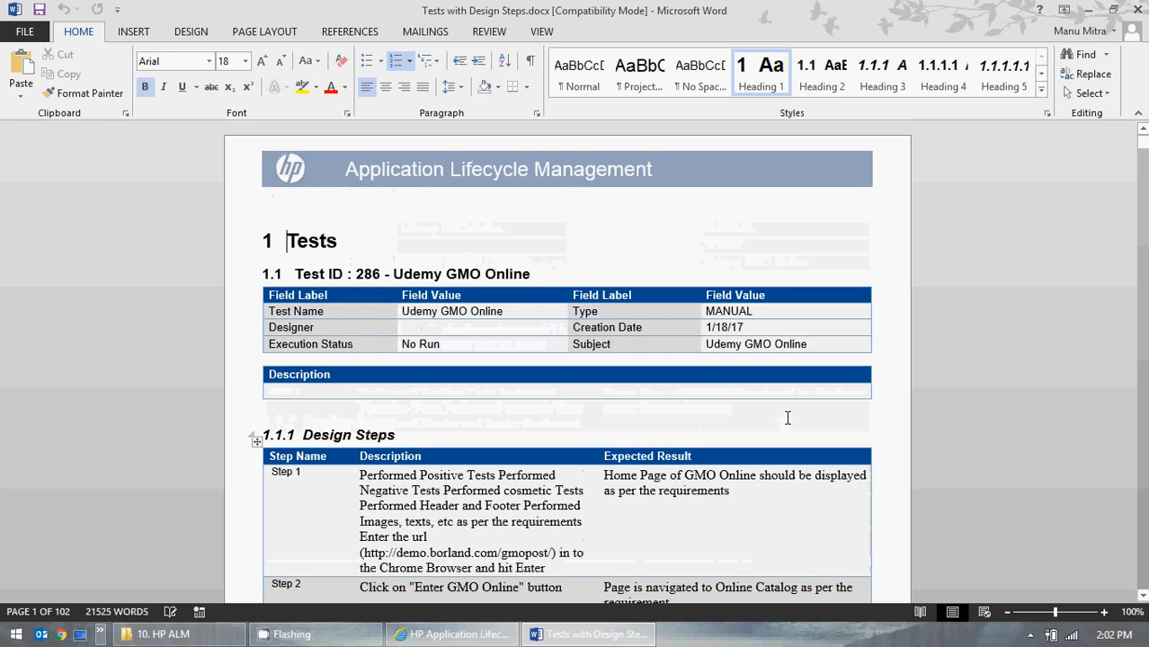
{"action": "double_click", "coordinate": [414, 168]}
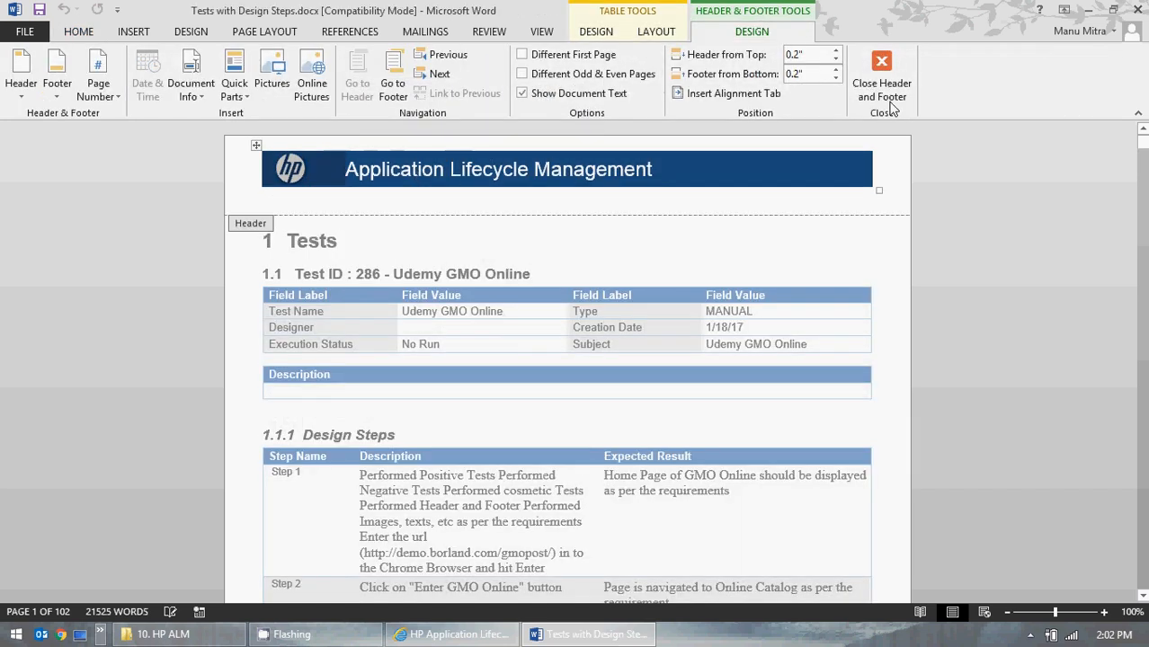
{"action": "left_click", "coordinate": [881, 74]}
{"action": "scroll", "coordinate": [630, 346], "scroll_direction": "down", "scroll_amount": 2}
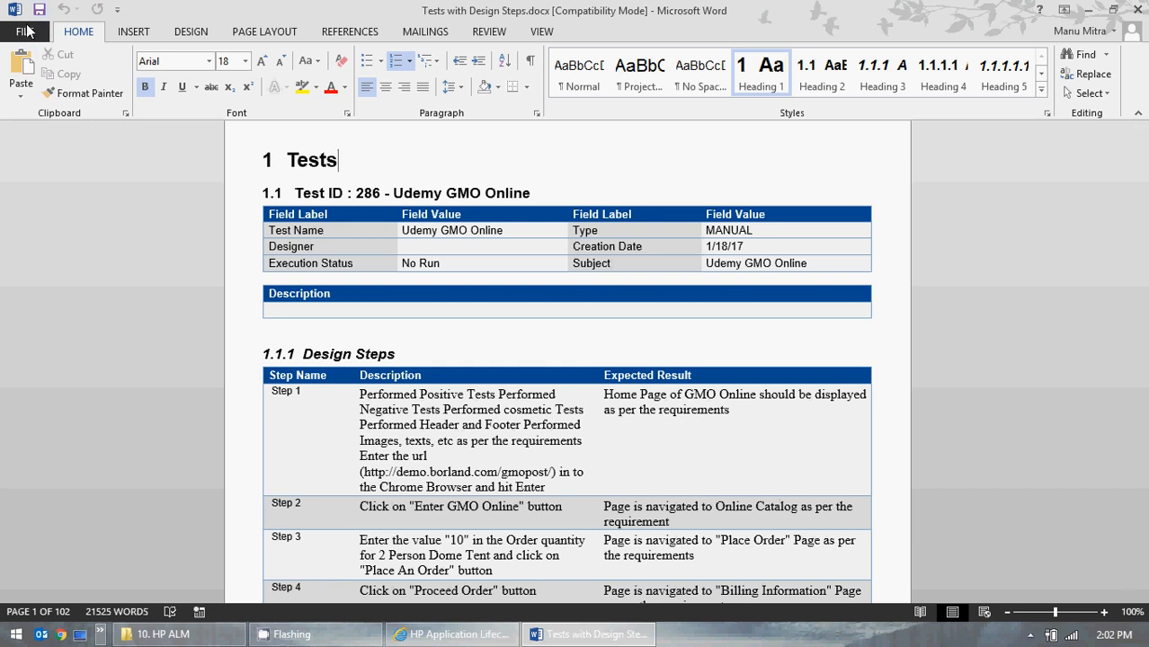
- Save the report to the desktop as the Word document Tests with Design Steps.docx, accepting the upgrade to the newest file format
{"action": "left_click", "coordinate": [27, 34]}
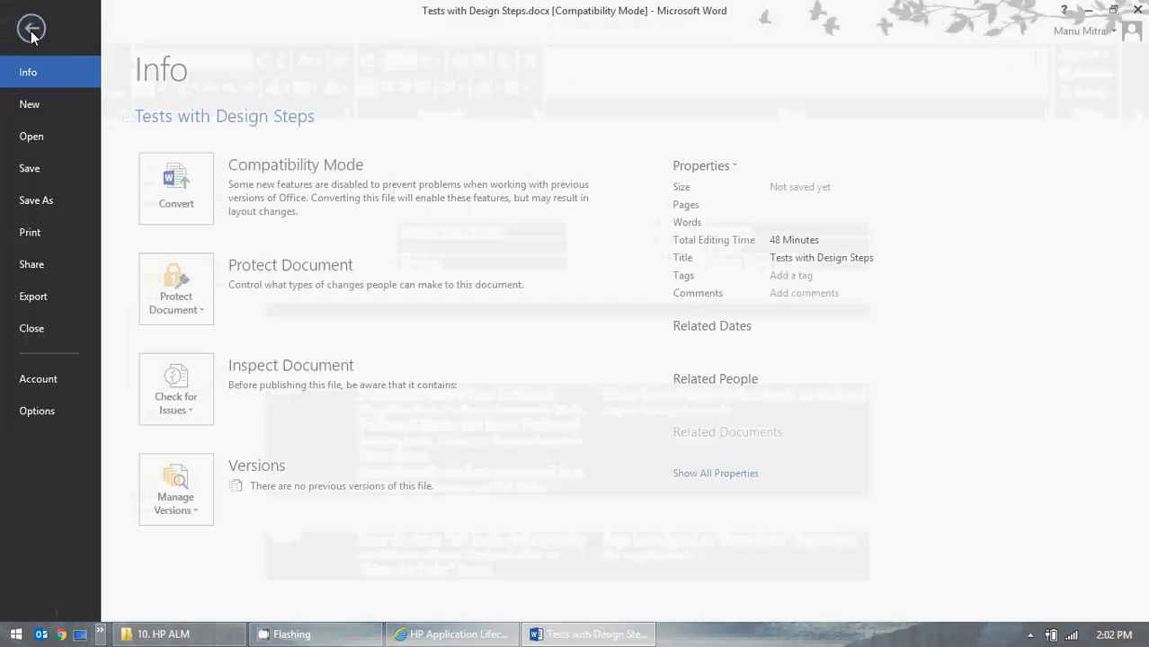
{"action": "left_click", "coordinate": [46, 201]}
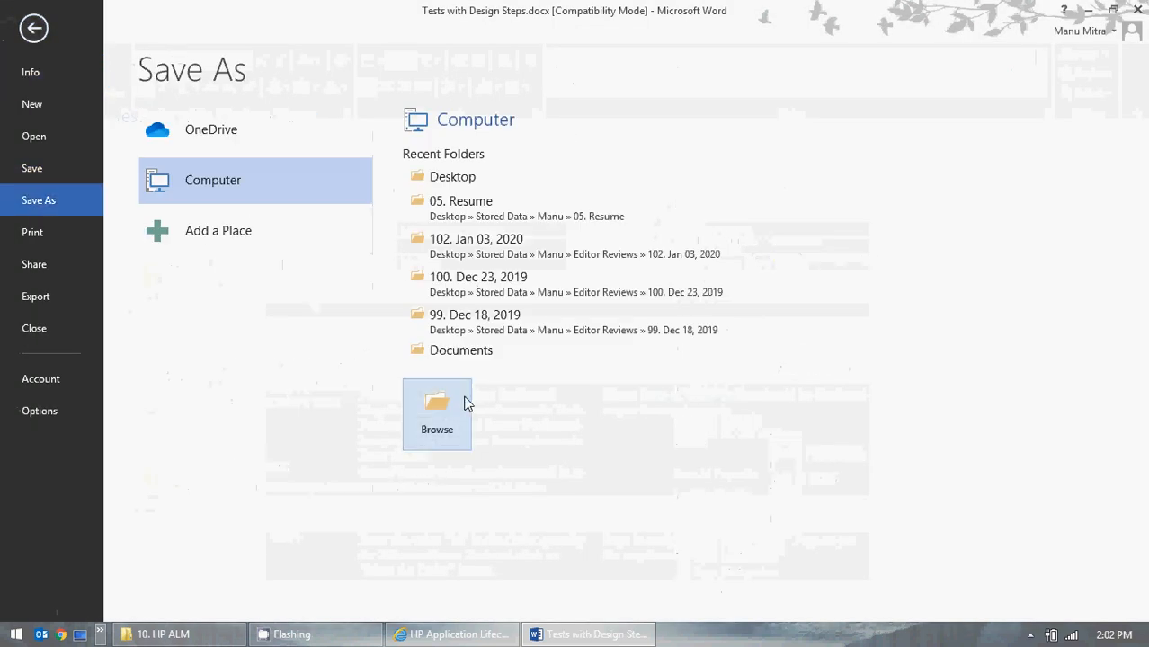
{"action": "left_click", "coordinate": [450, 178]}
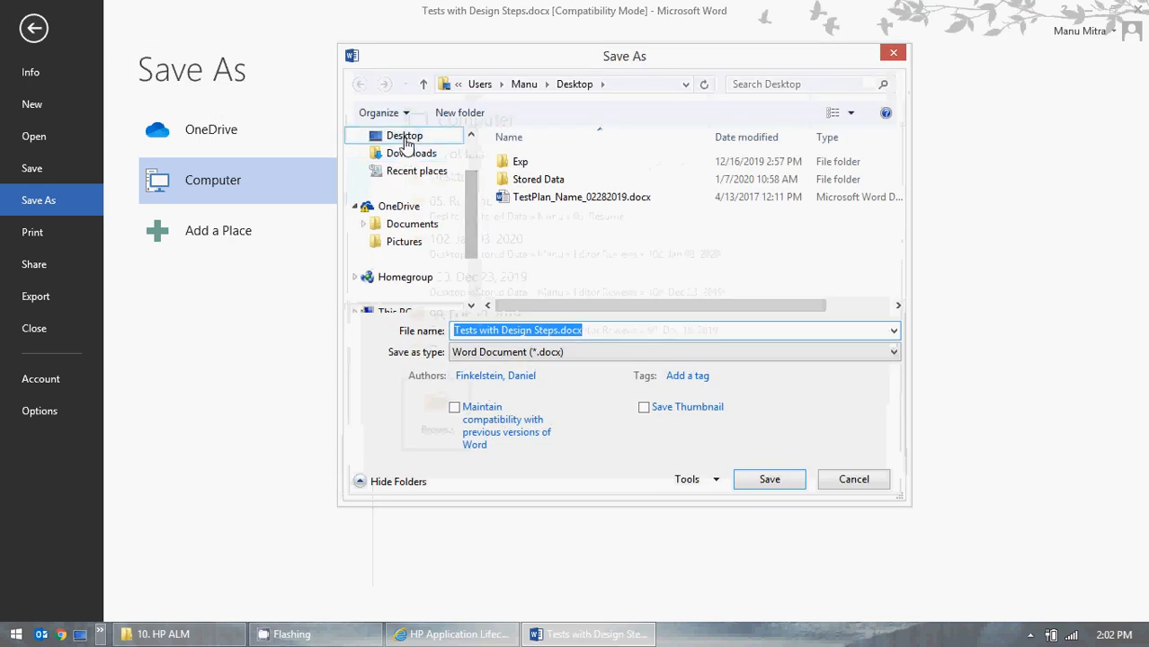
{"action": "left_click", "coordinate": [405, 136]}
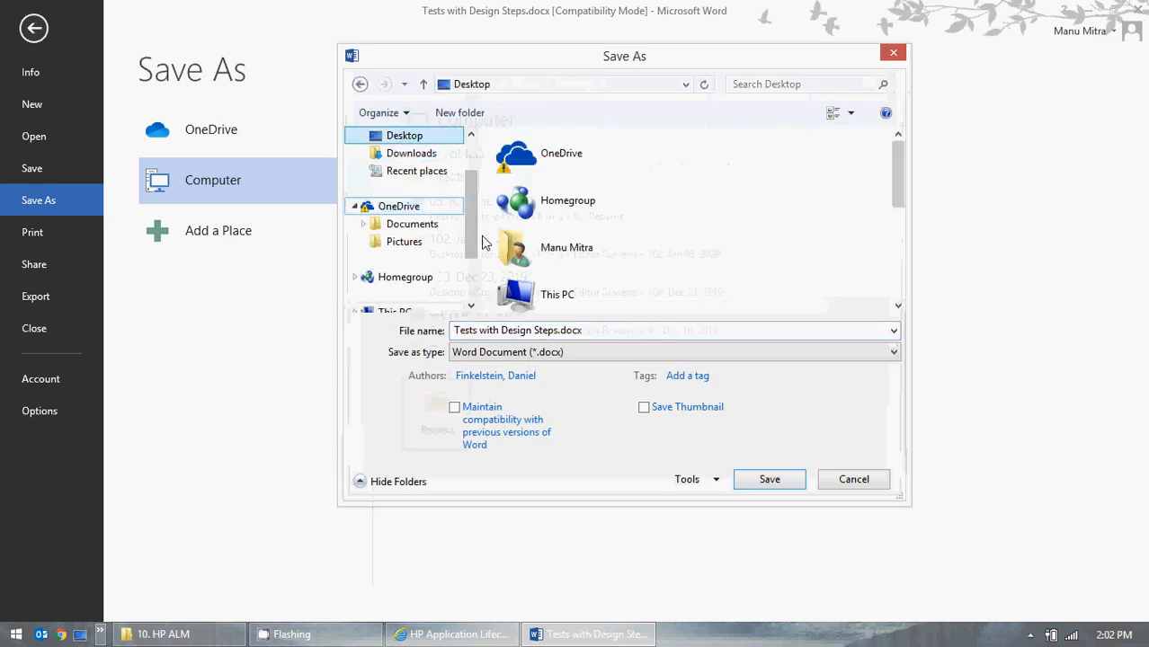
{"action": "left_click", "coordinate": [766, 480]}
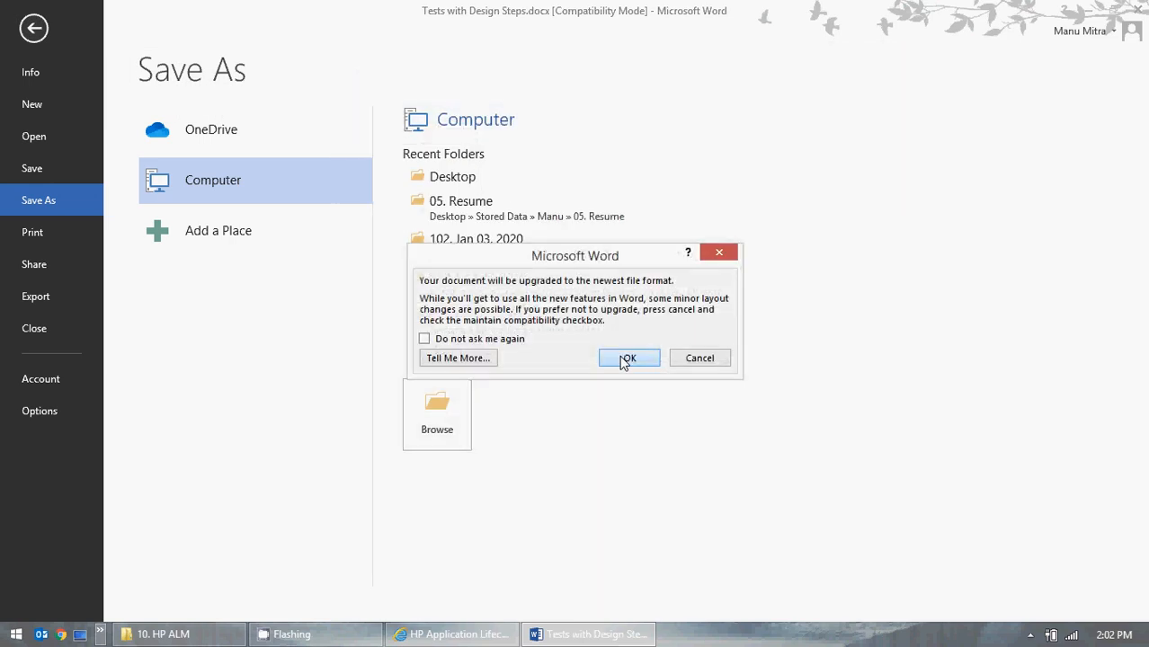
{"action": "left_click", "coordinate": [627, 358]}
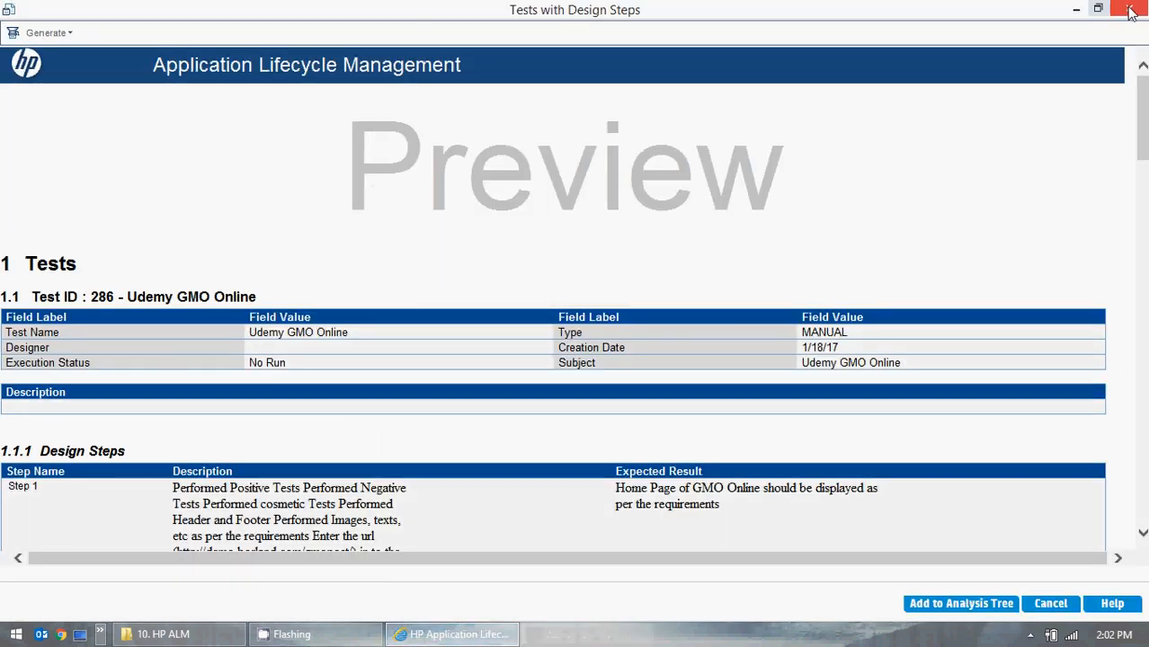
- Close the report preview, collapse the GMO Online folder, and go to the Test Lab module
{"action": "left_click", "coordinate": [1132, 11]}
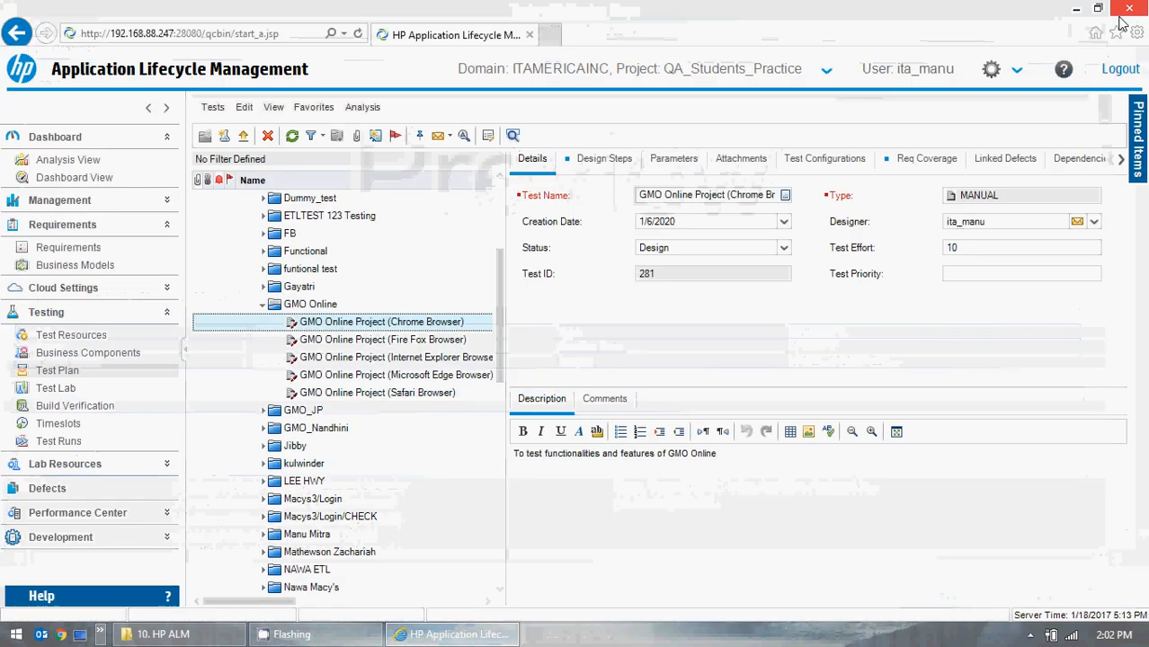
{"action": "left_click", "coordinate": [265, 306]}
{"action": "left_click", "coordinate": [63, 394]}
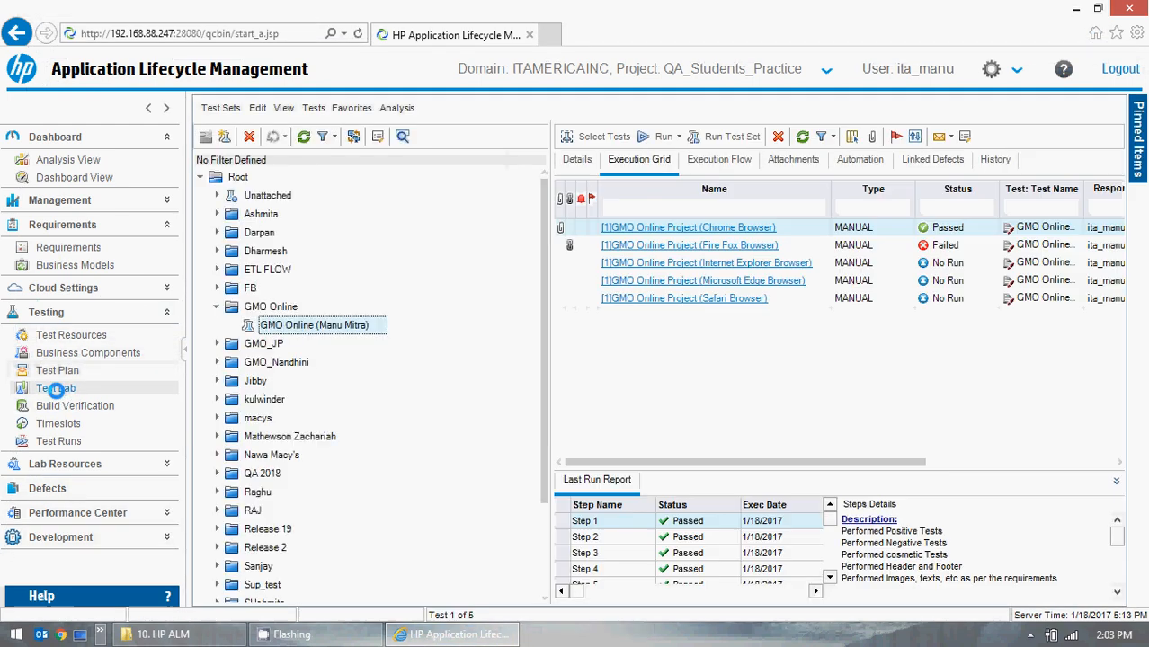
- Create a Report Selected project report for the GMO Online Project (Chrome Browser) test instance in the execution grid
{"action": "left_click", "coordinate": [794, 233]}
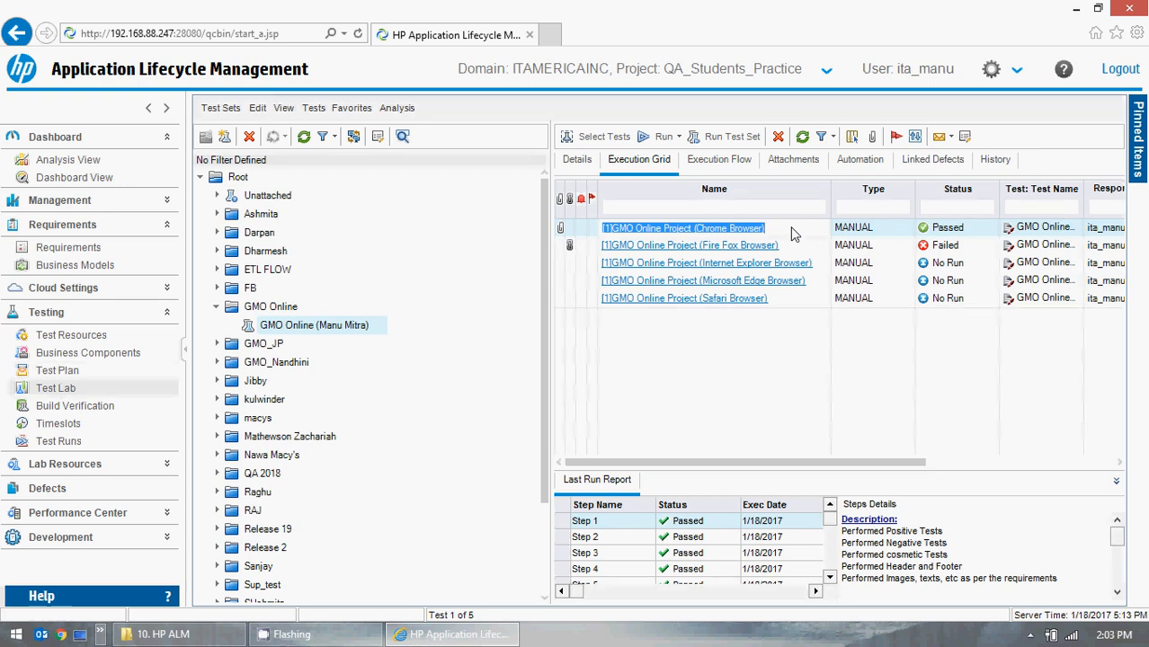
{"action": "left_click", "coordinate": [400, 108]}
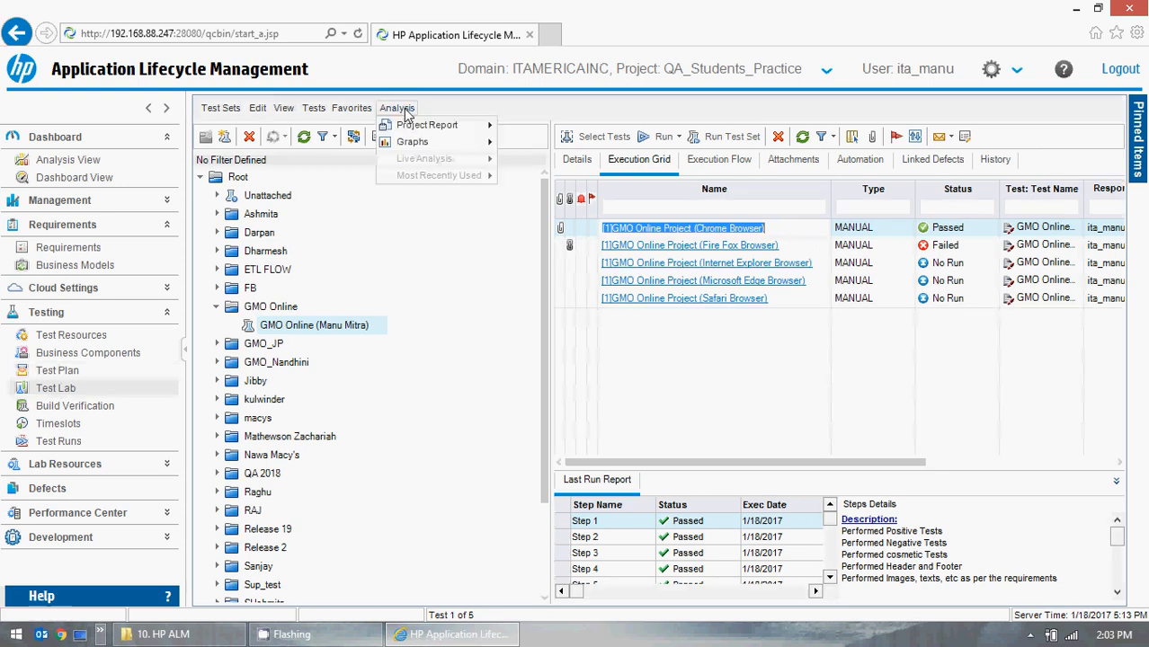
{"action": "mouse_move", "coordinate": [413, 131]}
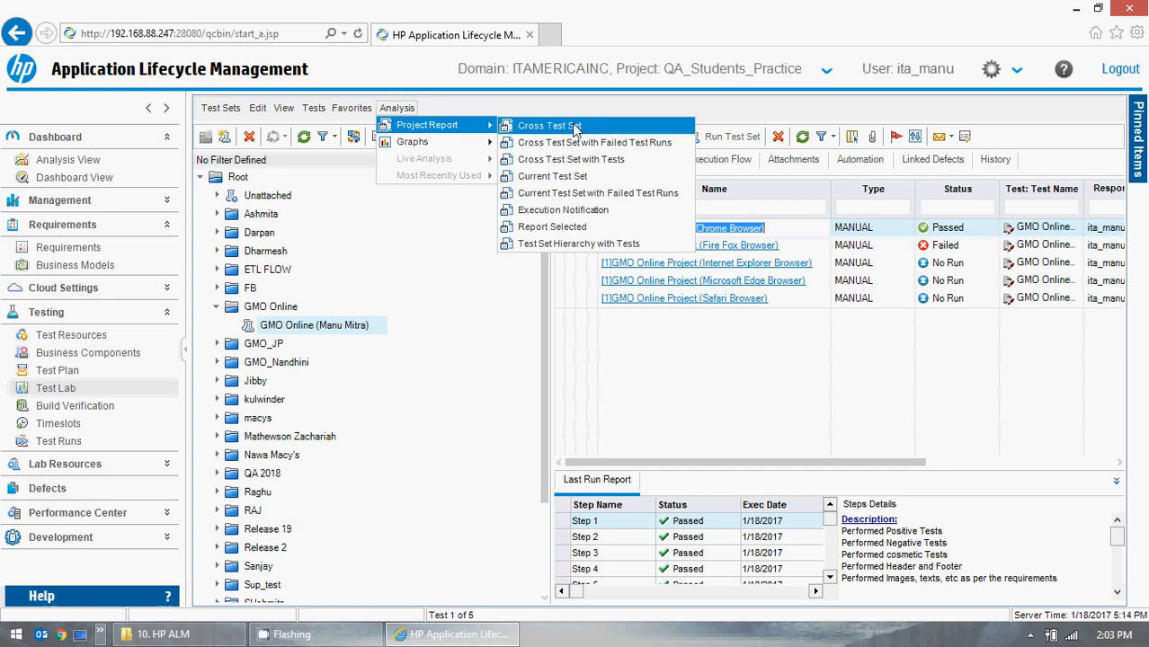
{"action": "left_click", "coordinate": [562, 227]}
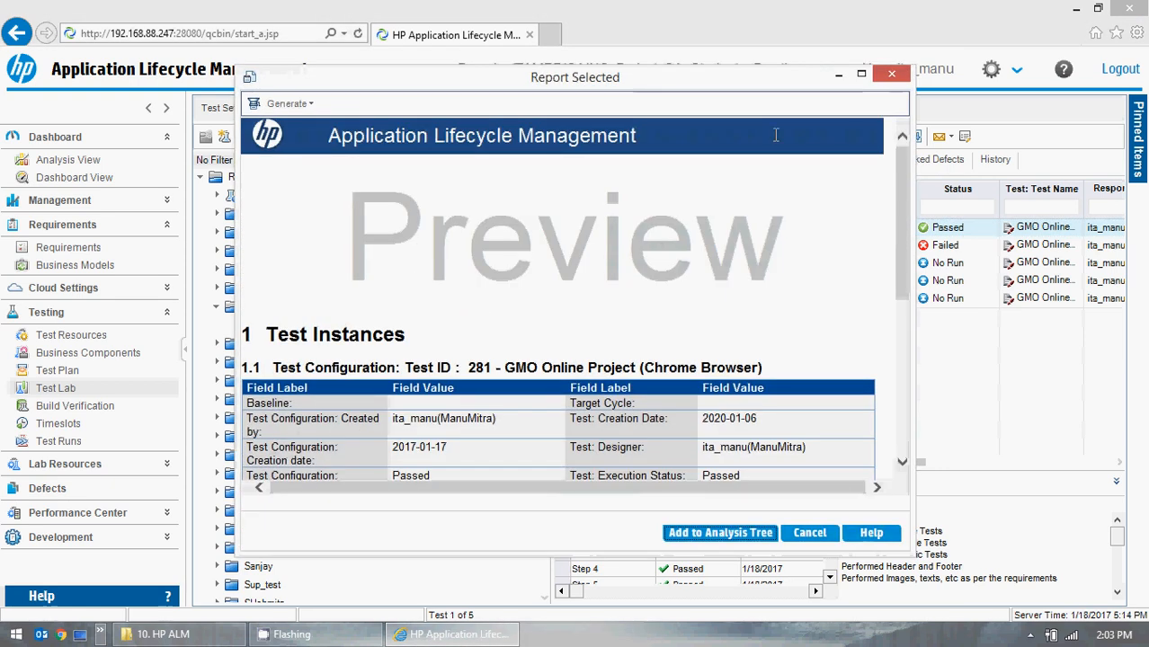
- Generate the Report Selected preview as a full DOCX report and look it over down to the Test Instance Attachments table
{"action": "left_click", "coordinate": [861, 73]}
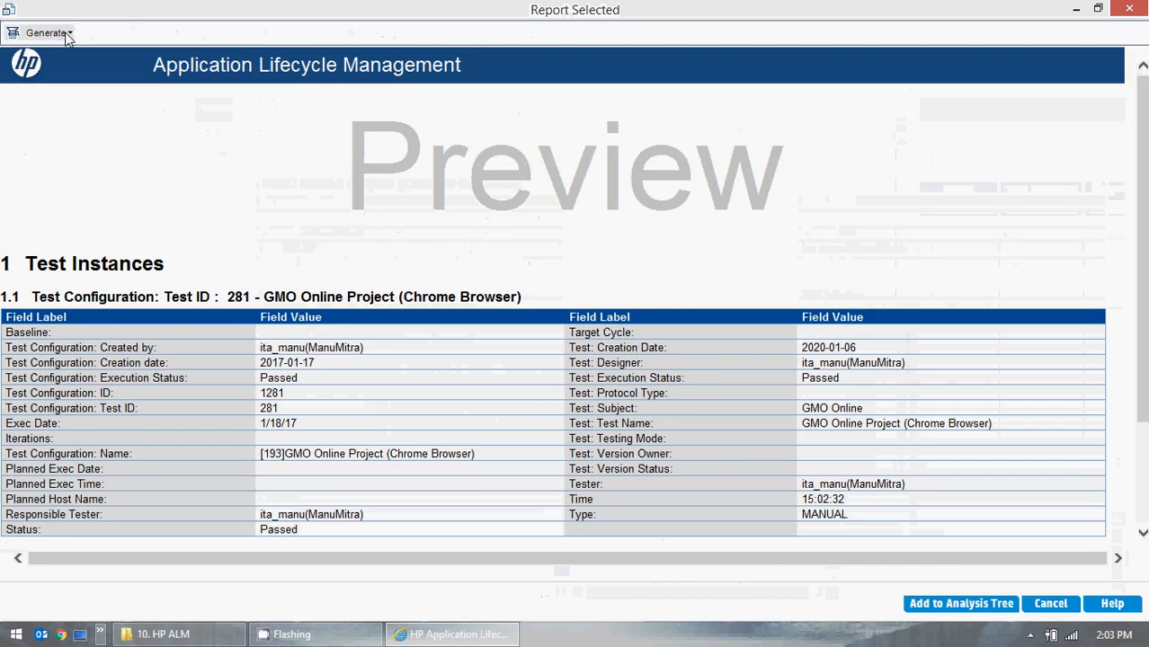
{"action": "left_click", "coordinate": [65, 34]}
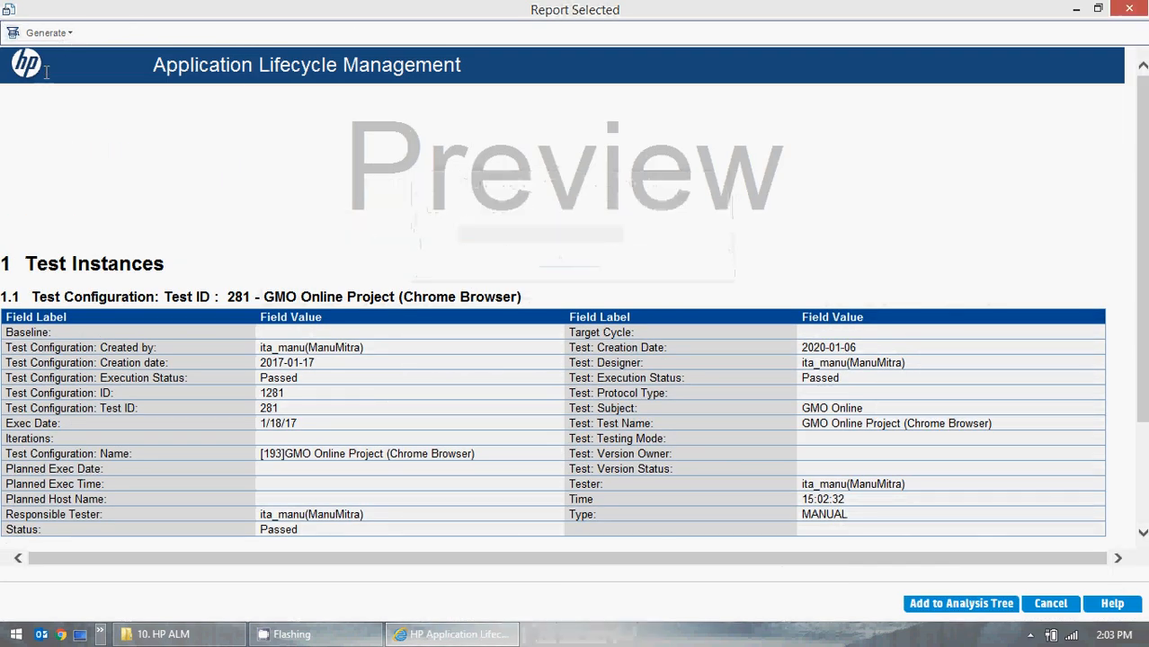
{"action": "left_click", "coordinate": [70, 40]}
{"action": "left_click", "coordinate": [90, 83]}
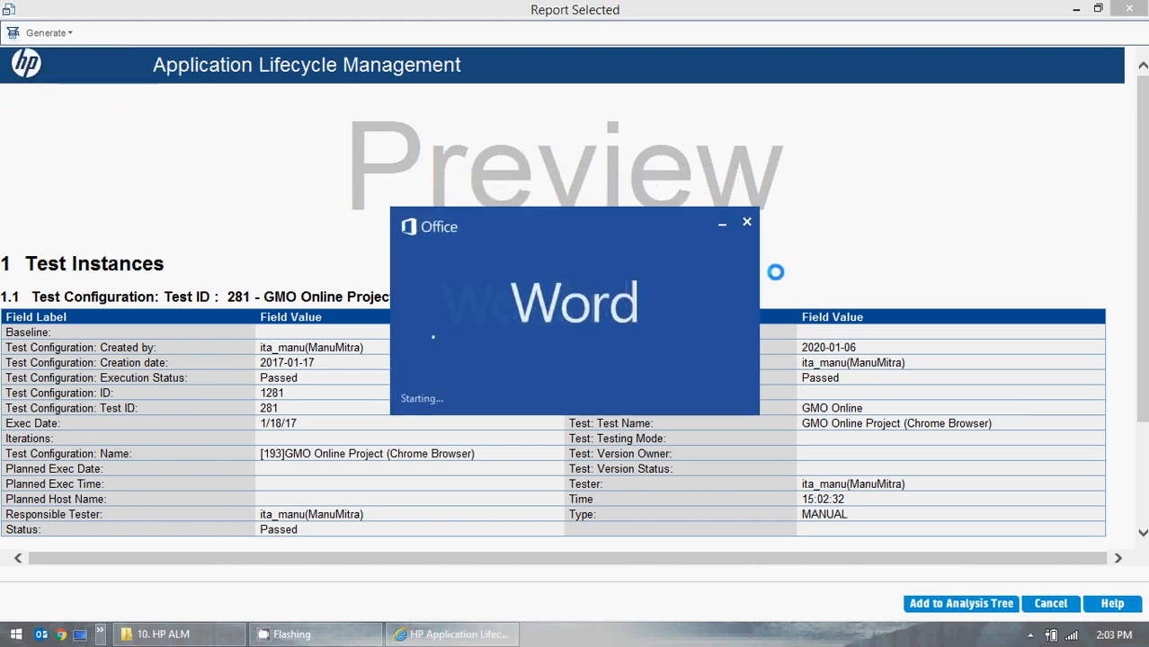
{"action": "scroll", "coordinate": [532, 331], "scroll_direction": "down", "scroll_amount": 10}
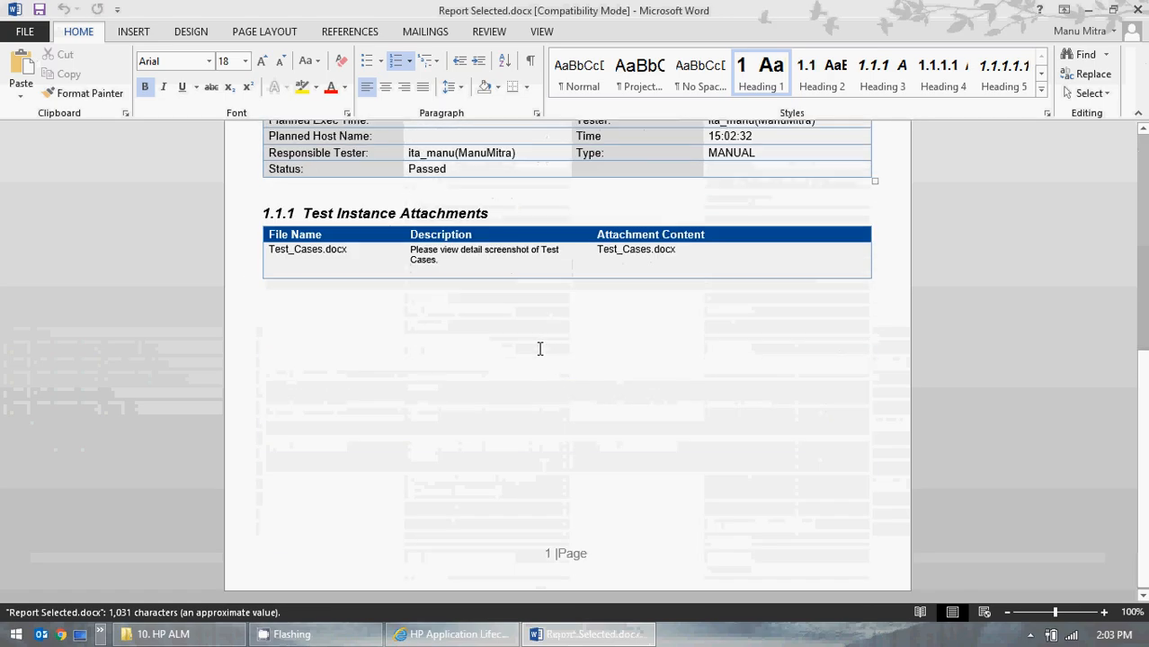
{"action": "scroll", "coordinate": [813, 515], "scroll_direction": "up", "scroll_amount": 2}
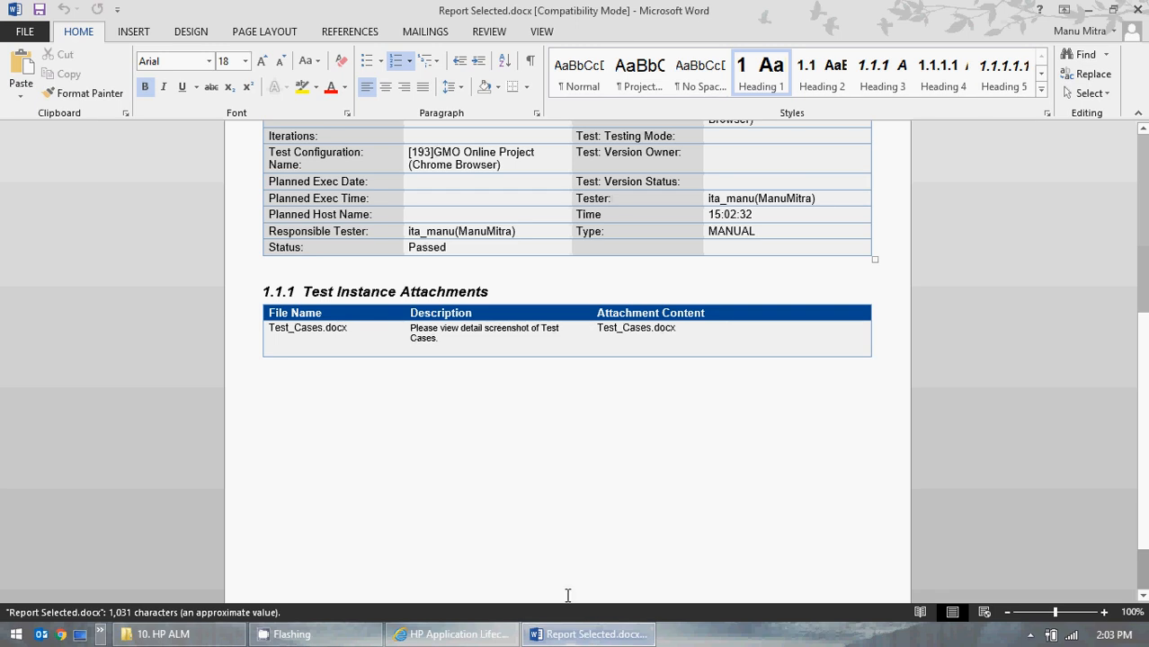
- Close the report preview, the Test Instance Details window and the Word document Report Selected.docx
{"action": "left_click", "coordinate": [449, 634]}
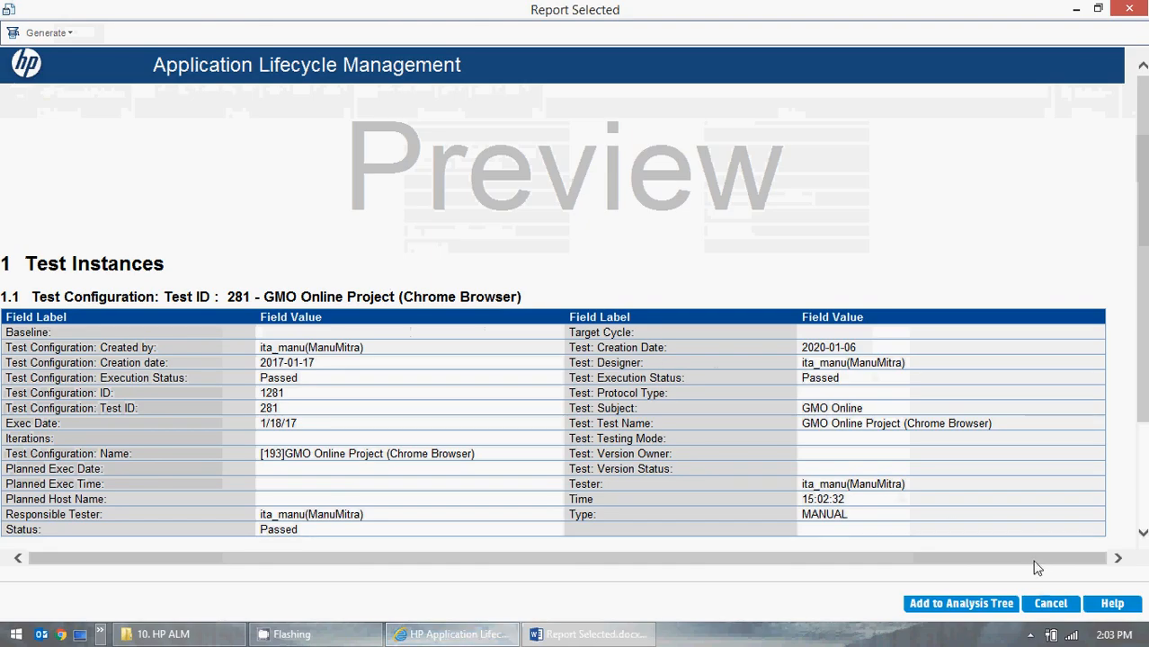
{"action": "left_click", "coordinate": [1050, 604]}
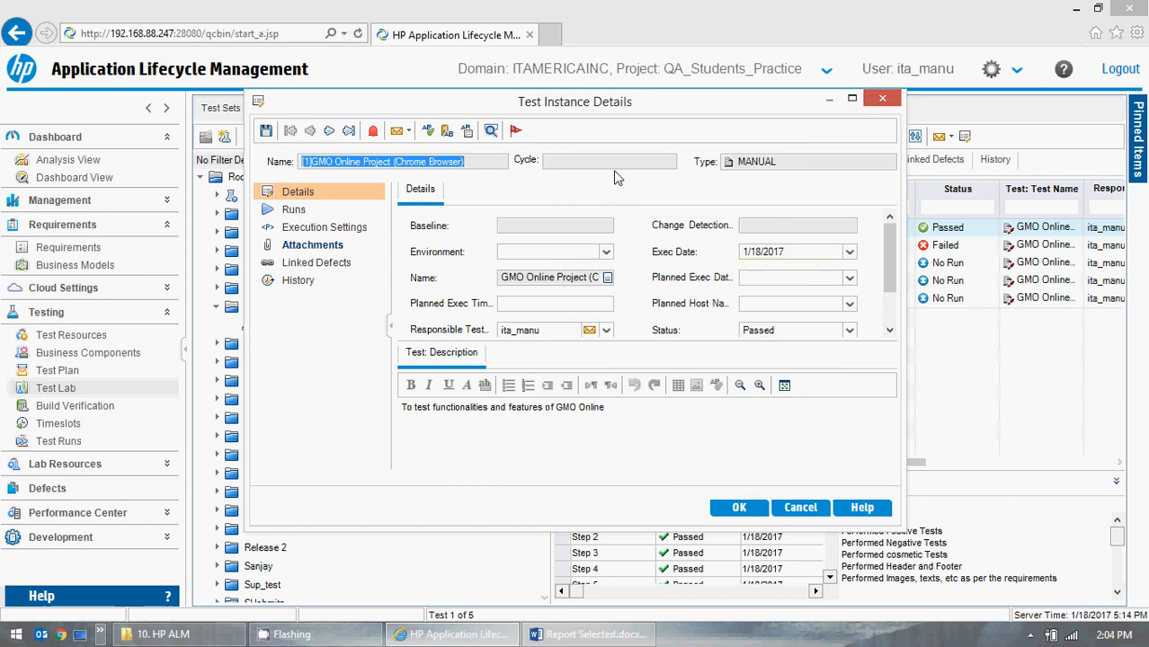
{"action": "left_click", "coordinate": [897, 101]}
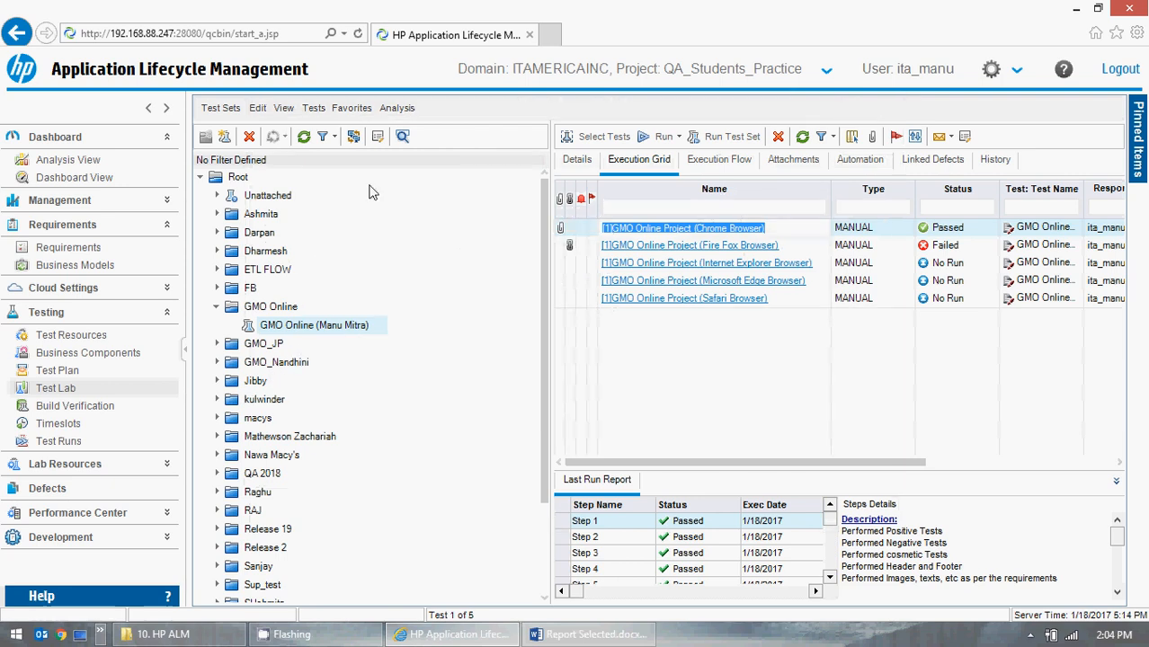
{"action": "left_click", "coordinate": [397, 108]}
{"action": "mouse_move", "coordinate": [418, 150]}
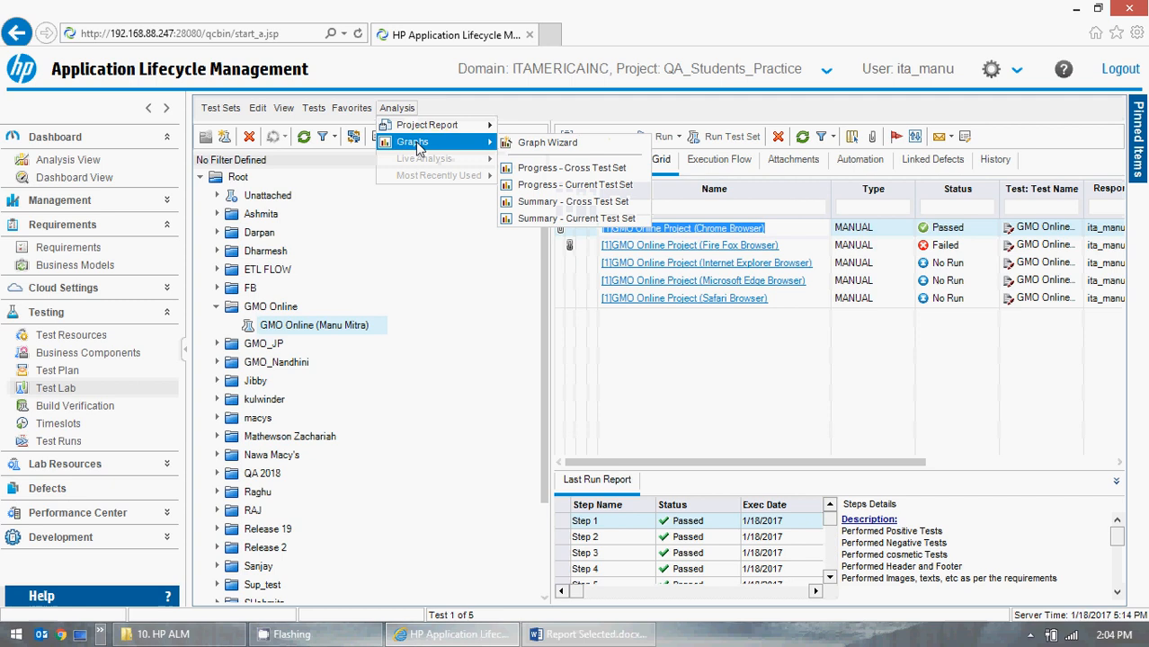
{"action": "left_click", "coordinate": [589, 634]}
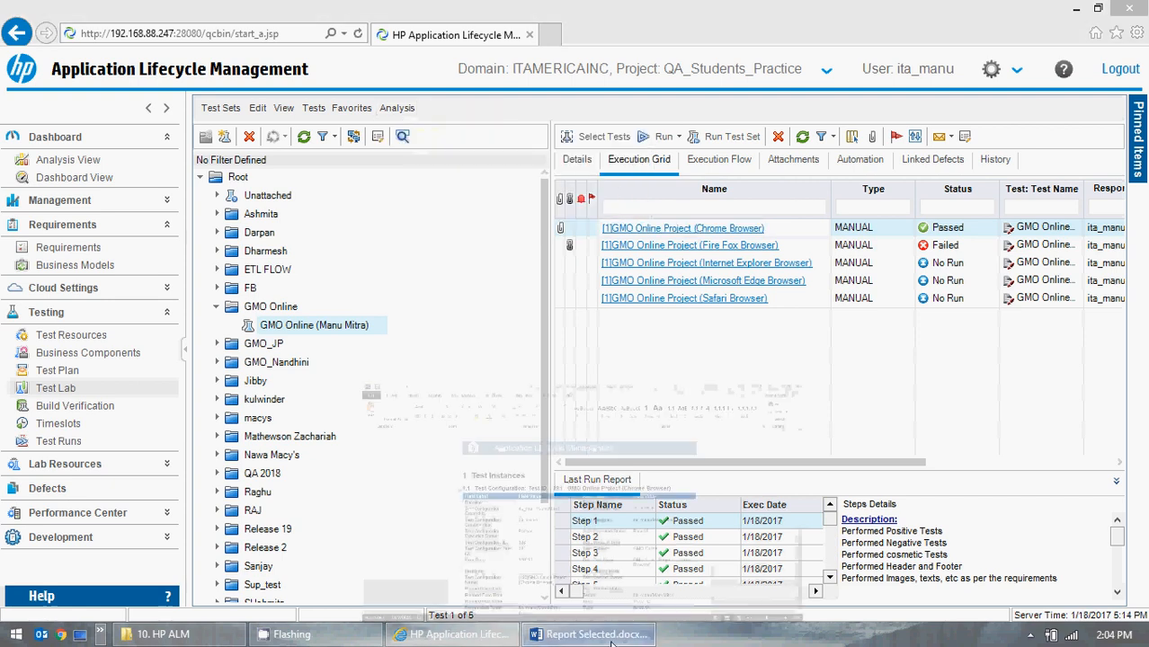
{"action": "left_click", "coordinate": [1137, 8]}
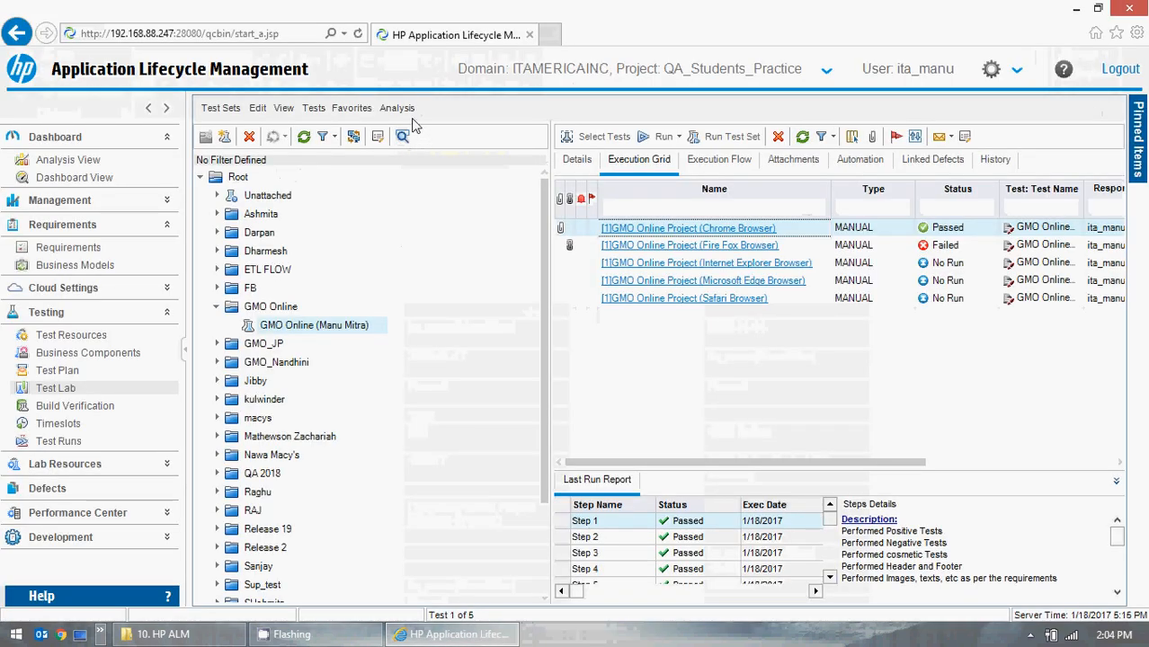
- Go to the Defects module, browse the defects grid and create a Standard Defect Report project report
{"action": "left_click", "coordinate": [47, 490]}
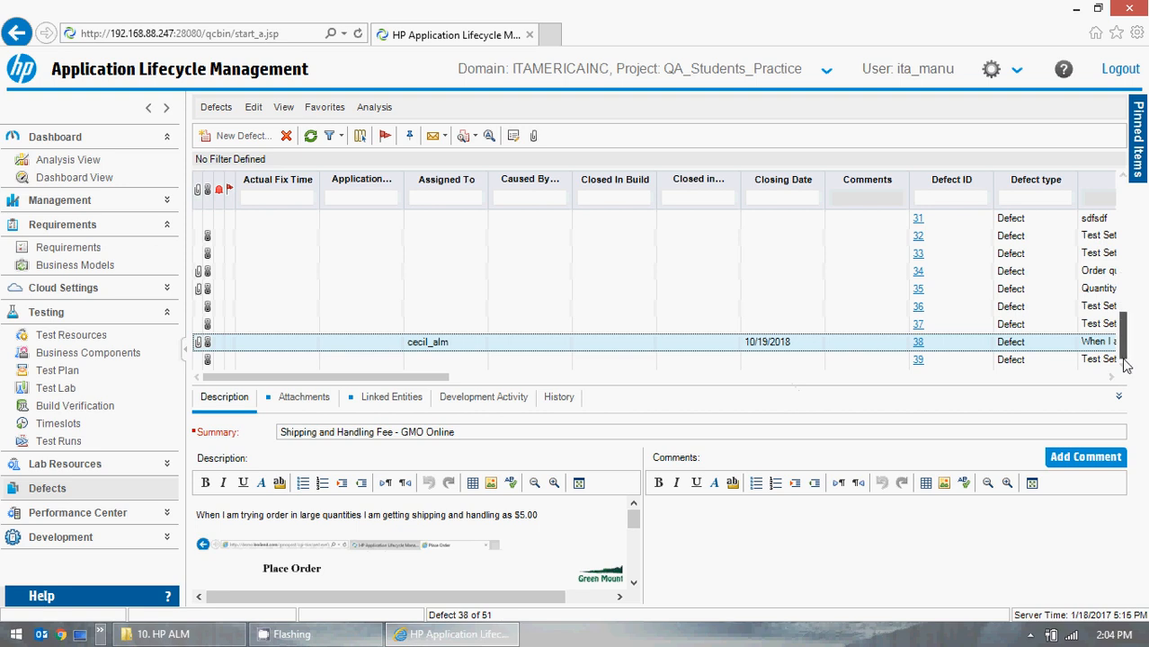
{"action": "scroll", "coordinate": [1127, 366], "scroll_direction": "down", "scroll_amount": 5}
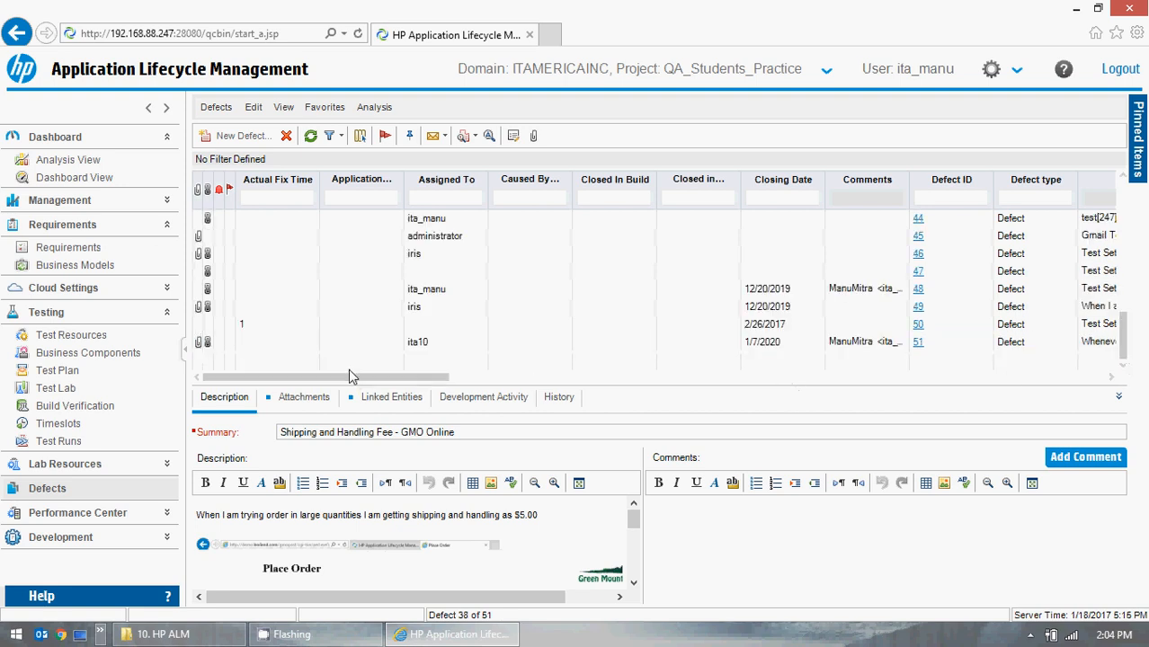
{"action": "left_click_drag", "start_coordinate": [351, 376], "coordinate": [312, 386]}
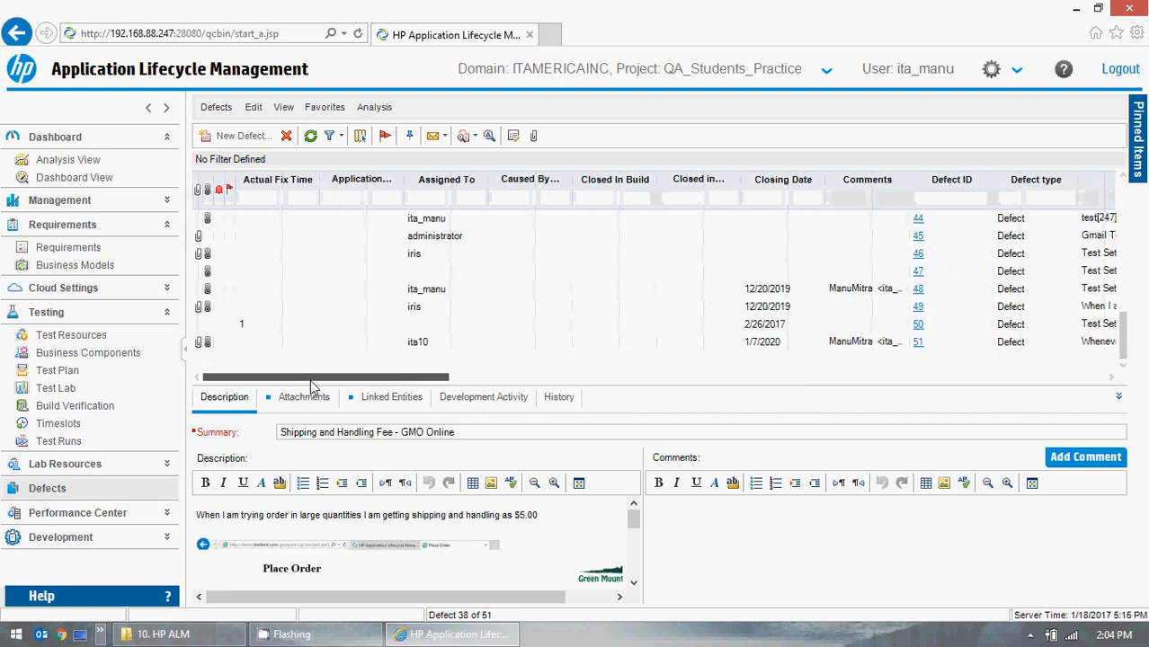
{"action": "left_click", "coordinate": [374, 109]}
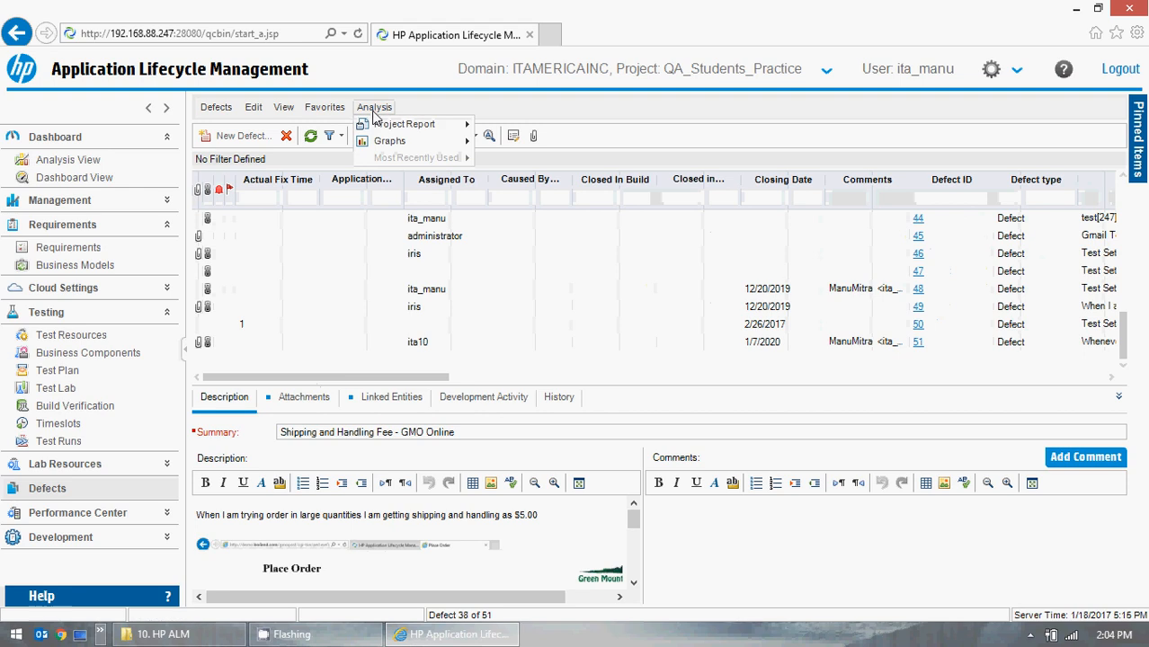
{"action": "mouse_move", "coordinate": [409, 125]}
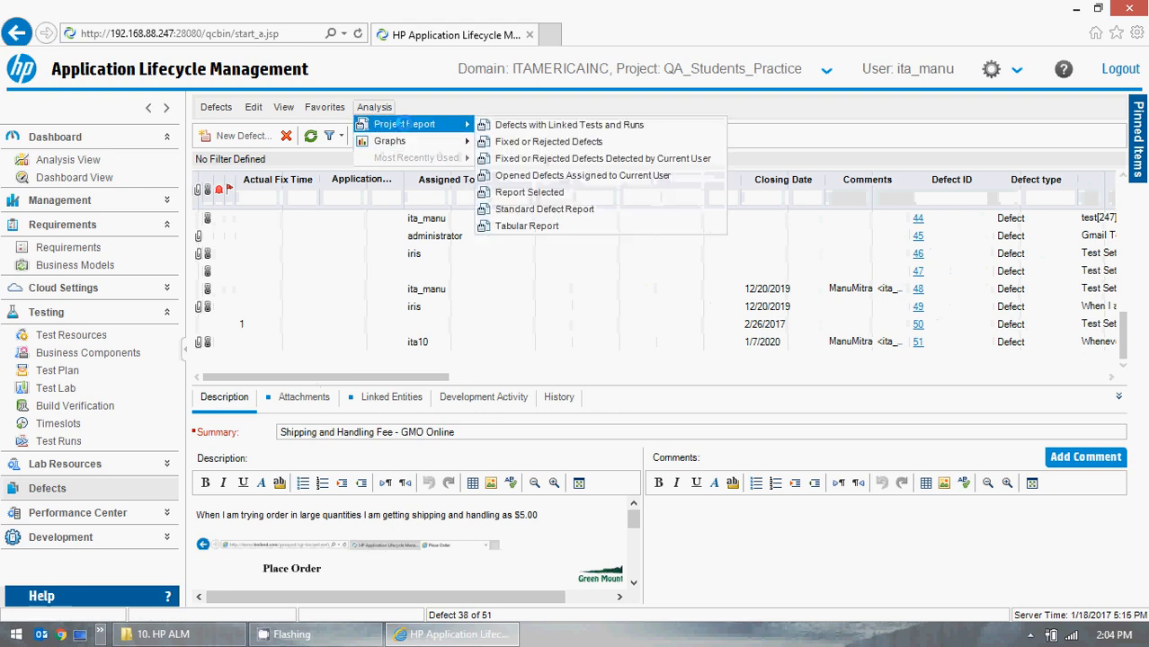
{"action": "left_click", "coordinate": [571, 214]}
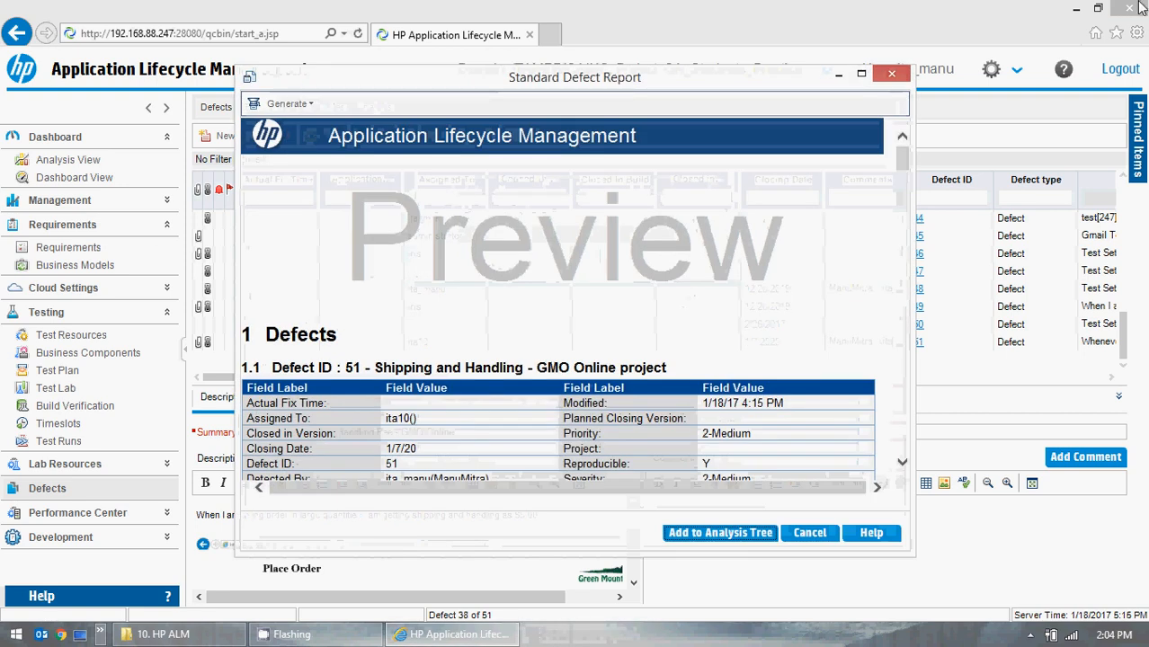
- Enlarge the Standard Defect Report preview and generate it as a full DOCX report
{"action": "left_click", "coordinate": [861, 73]}
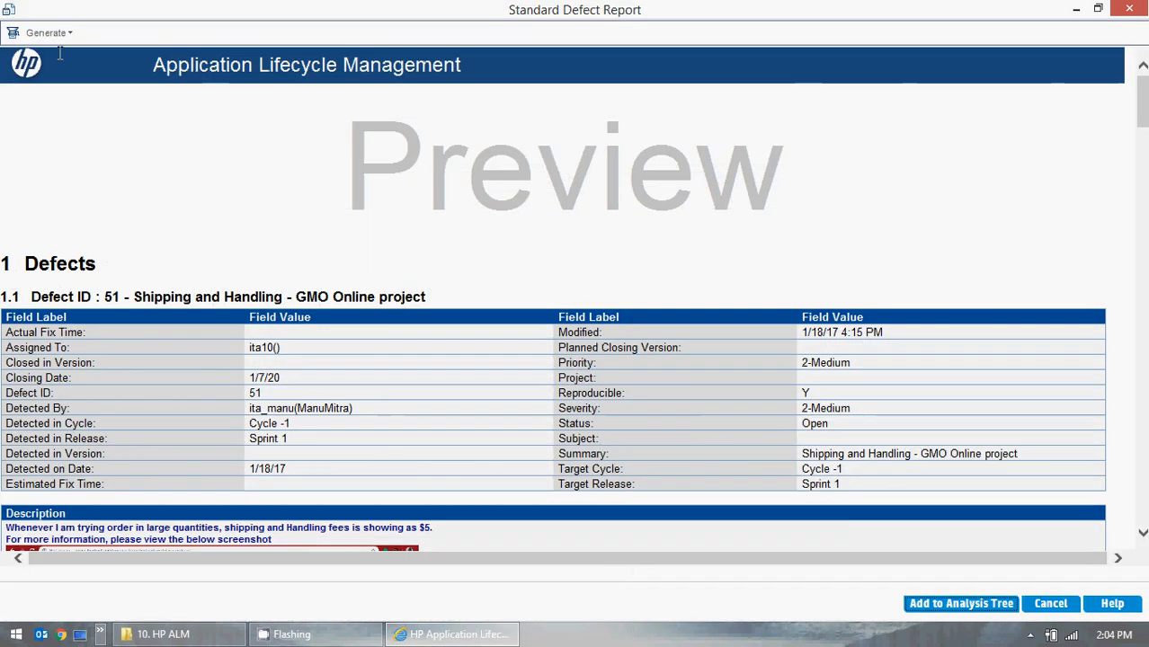
{"action": "left_click", "coordinate": [73, 34]}
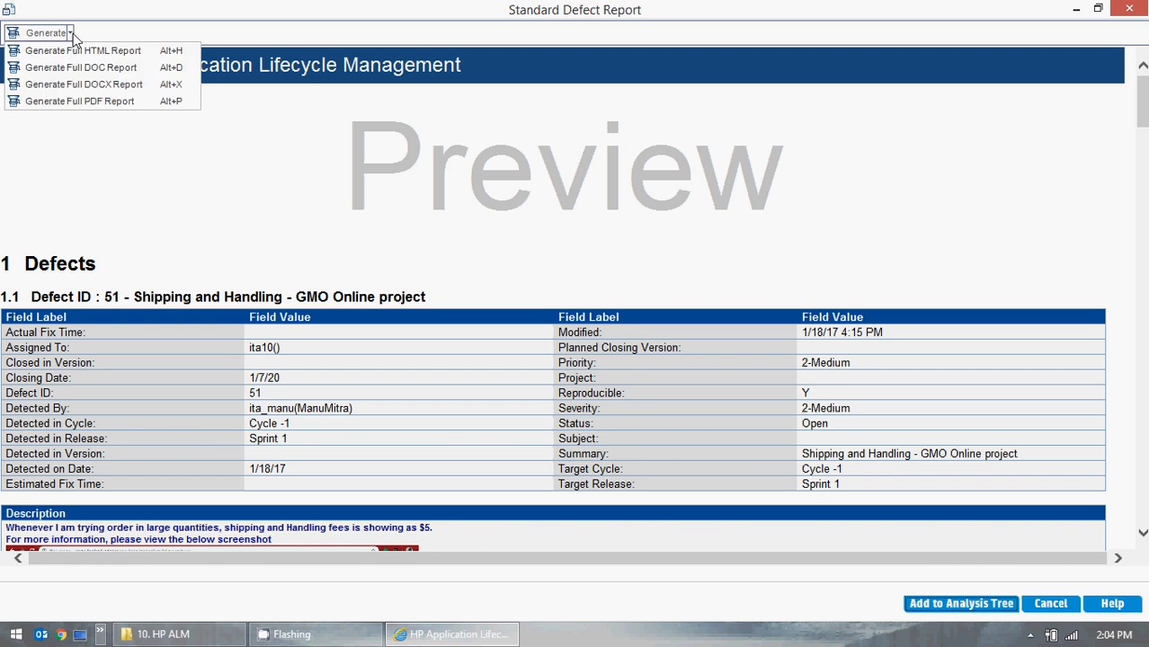
{"action": "left_click", "coordinate": [93, 83]}
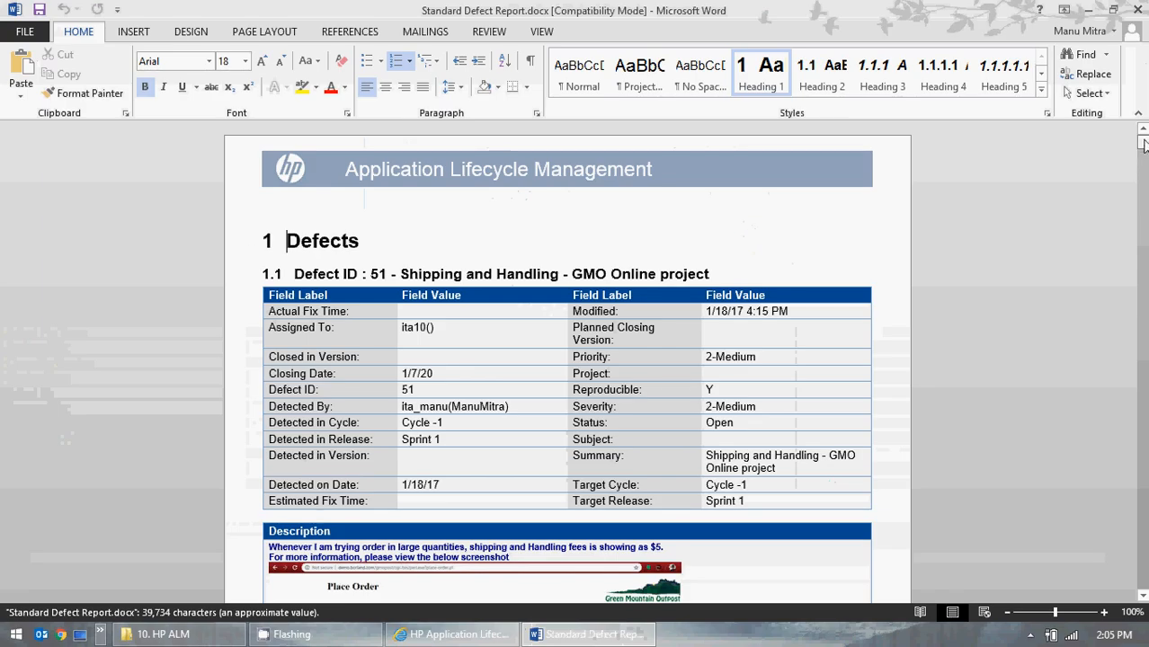
- Review the first pages of the generated Word defect report, checking the field tables, descriptions, comments, history and attachments
{"action": "mouse_move", "coordinate": [1144, 143]}
{"action": "left_mouse_down"}
{"action": "mouse_move", "coordinate": [1136, 619]}
{"action": "mouse_move", "coordinate": [1142, 135]}
{"action": "left_mouse_up"}
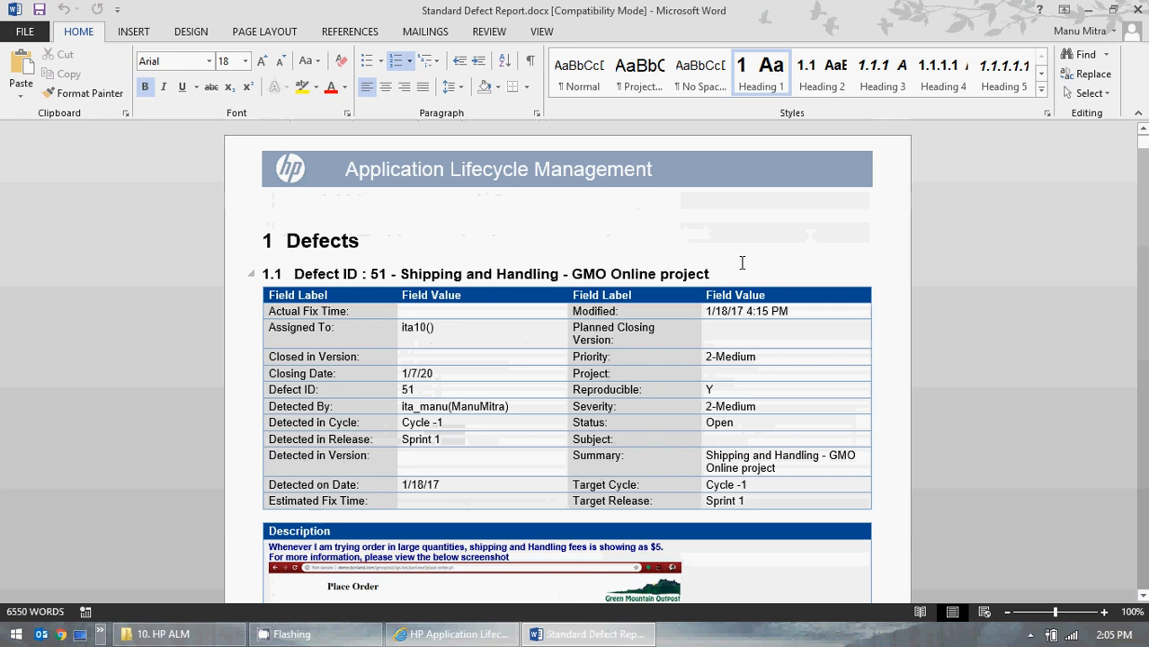
{"action": "scroll", "coordinate": [746, 256], "scroll_direction": "down", "scroll_amount": 8}
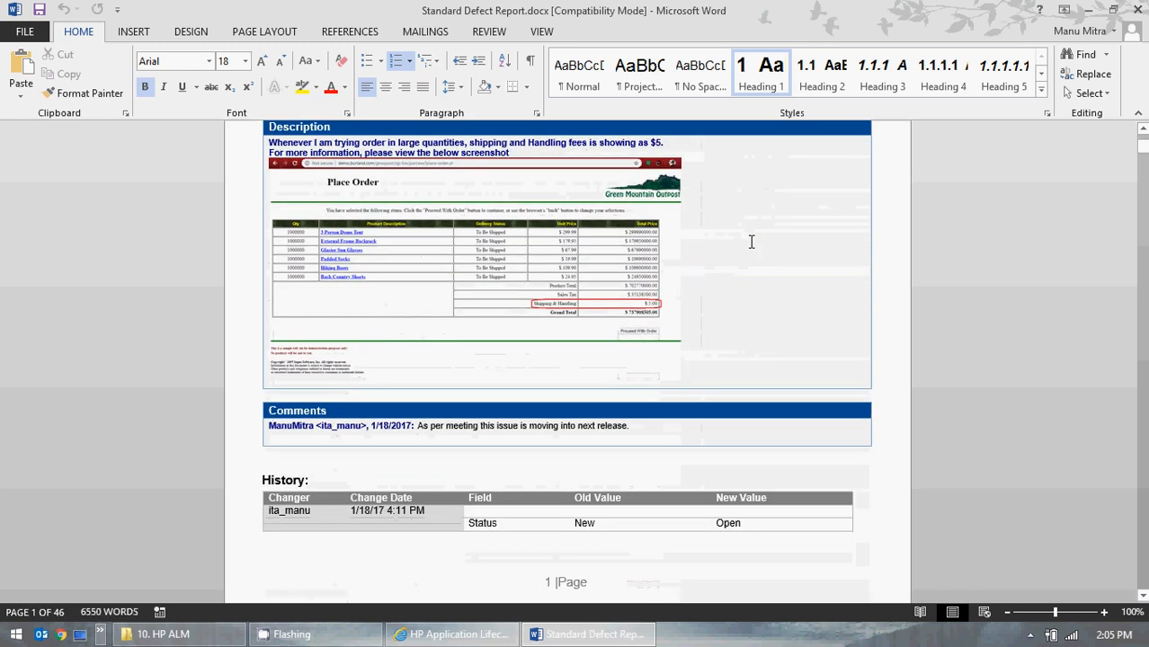
{"action": "scroll", "coordinate": [752, 241], "scroll_direction": "down", "scroll_amount": 12}
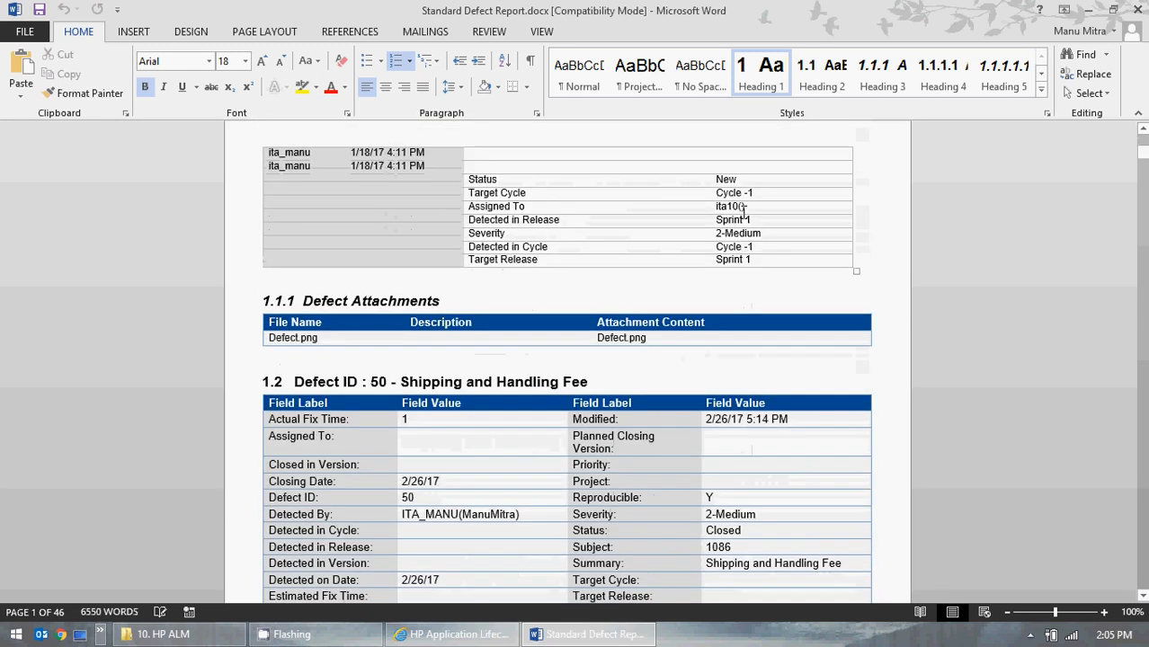
{"action": "scroll", "coordinate": [744, 209], "scroll_direction": "down", "scroll_amount": 14}
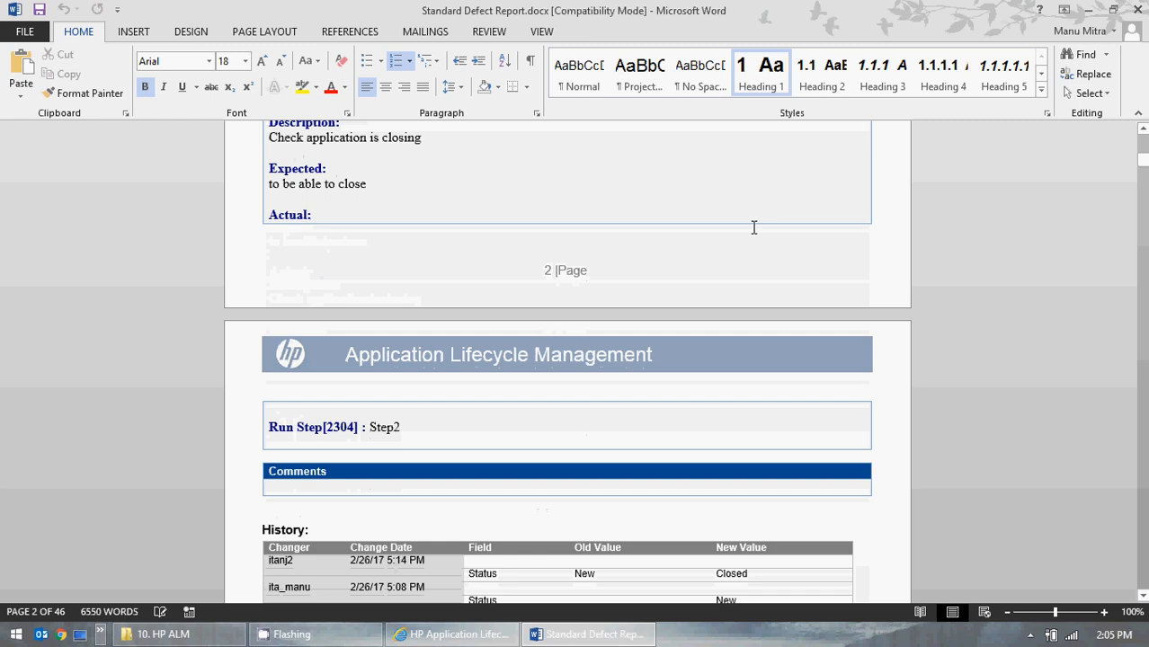
{"action": "scroll", "coordinate": [754, 234], "scroll_direction": "down", "scroll_amount": 15}
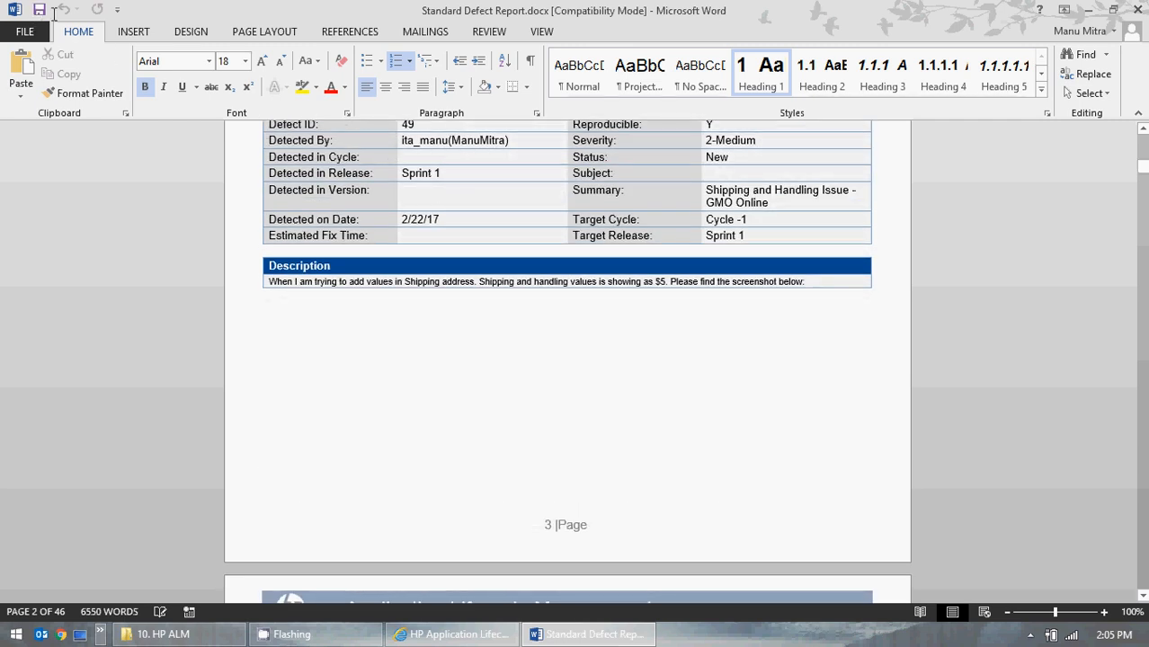
- Return to HP ALM, close the Standard Defect Report preview and go to the Test Plan module
{"action": "left_click", "coordinate": [474, 637]}
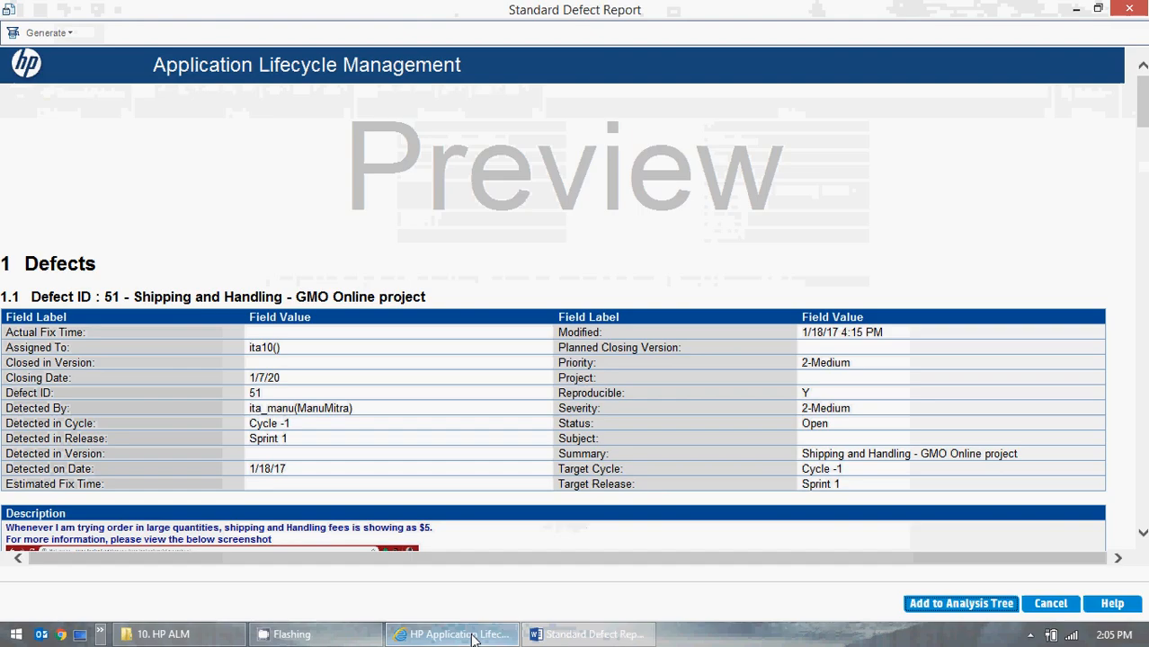
{"action": "left_click", "coordinate": [1128, 11]}
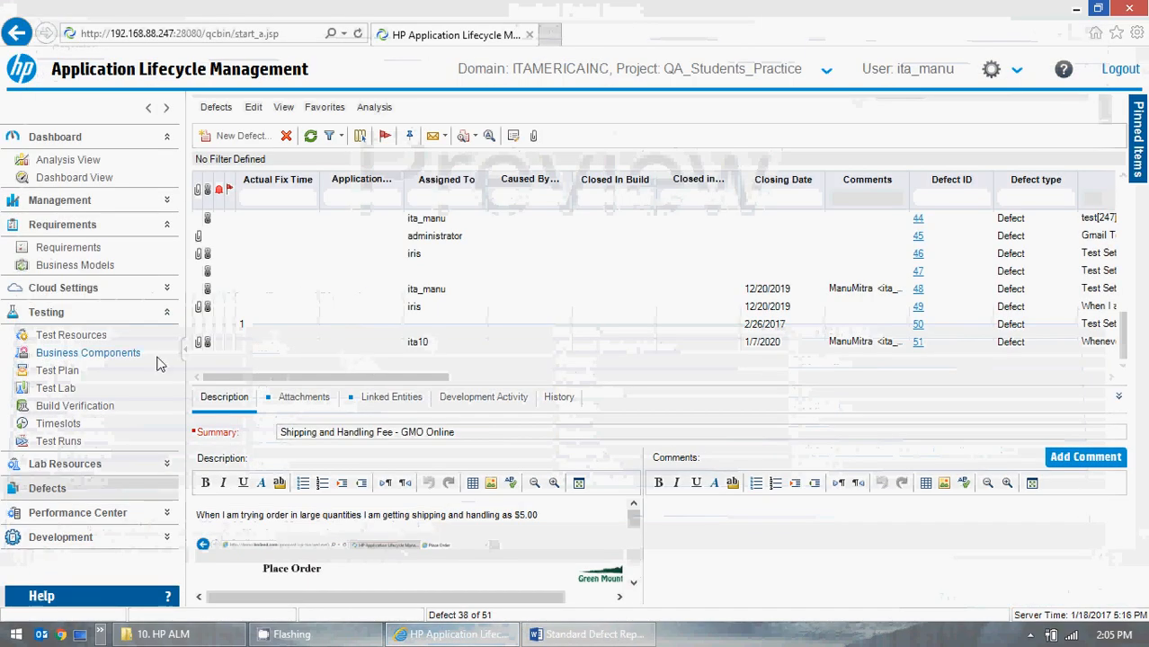
{"action": "left_click", "coordinate": [55, 372]}
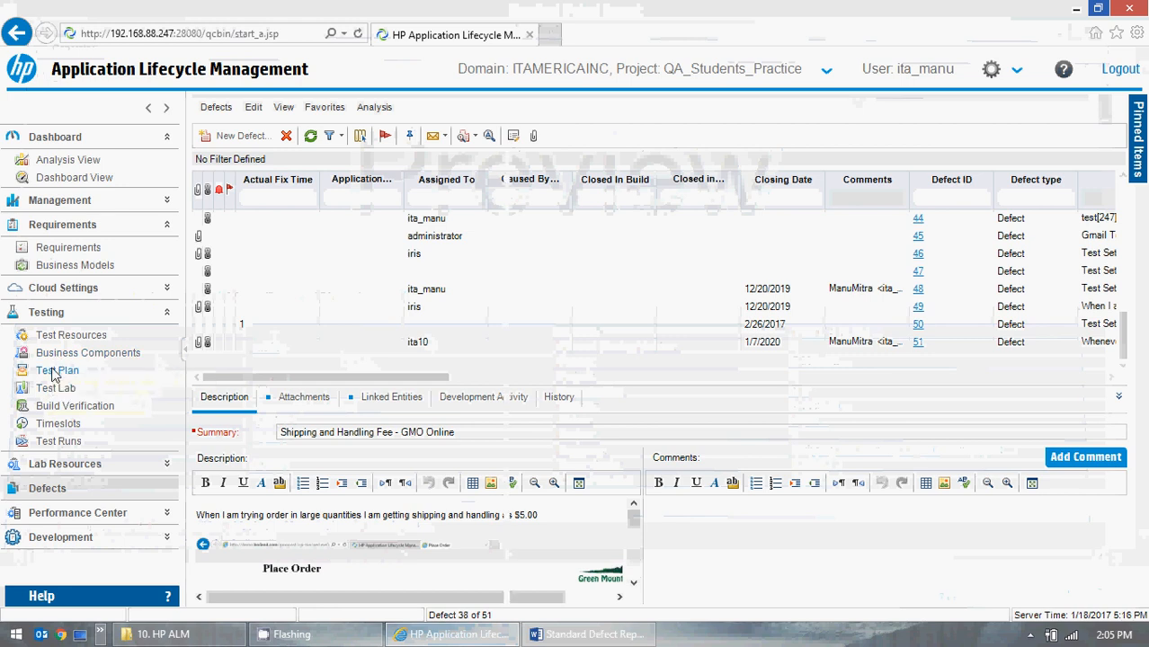
- Start the Graph Wizard for the Tests entity and choose the Trend Graph type
{"action": "left_click", "coordinate": [386, 108]}
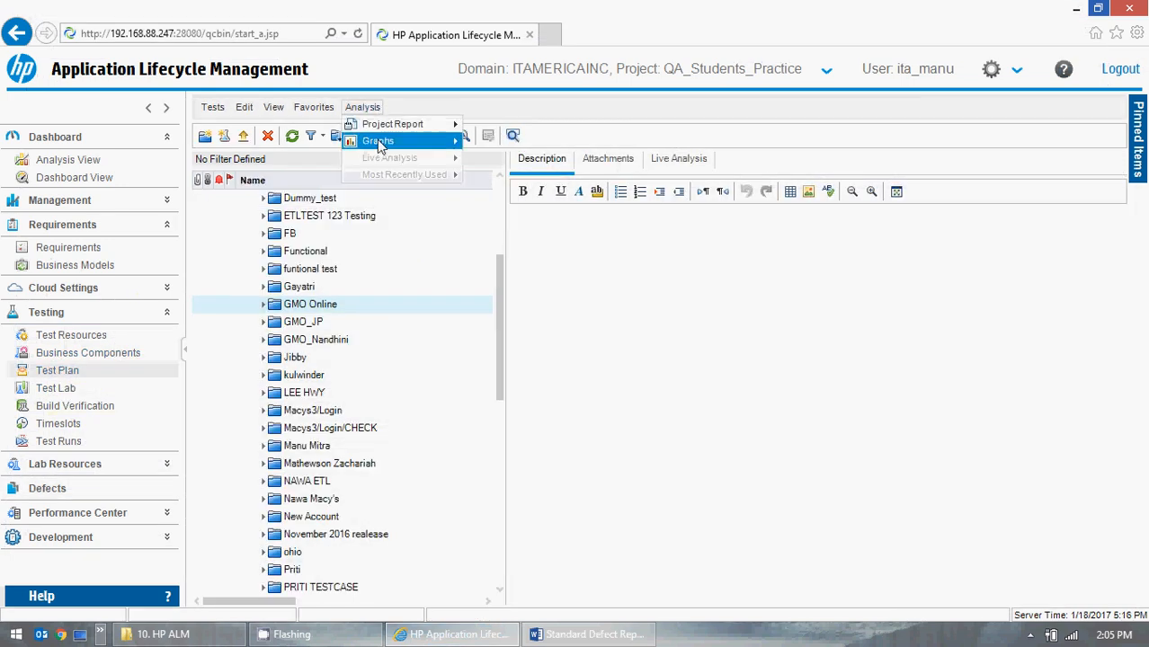
{"action": "mouse_move", "coordinate": [379, 145]}
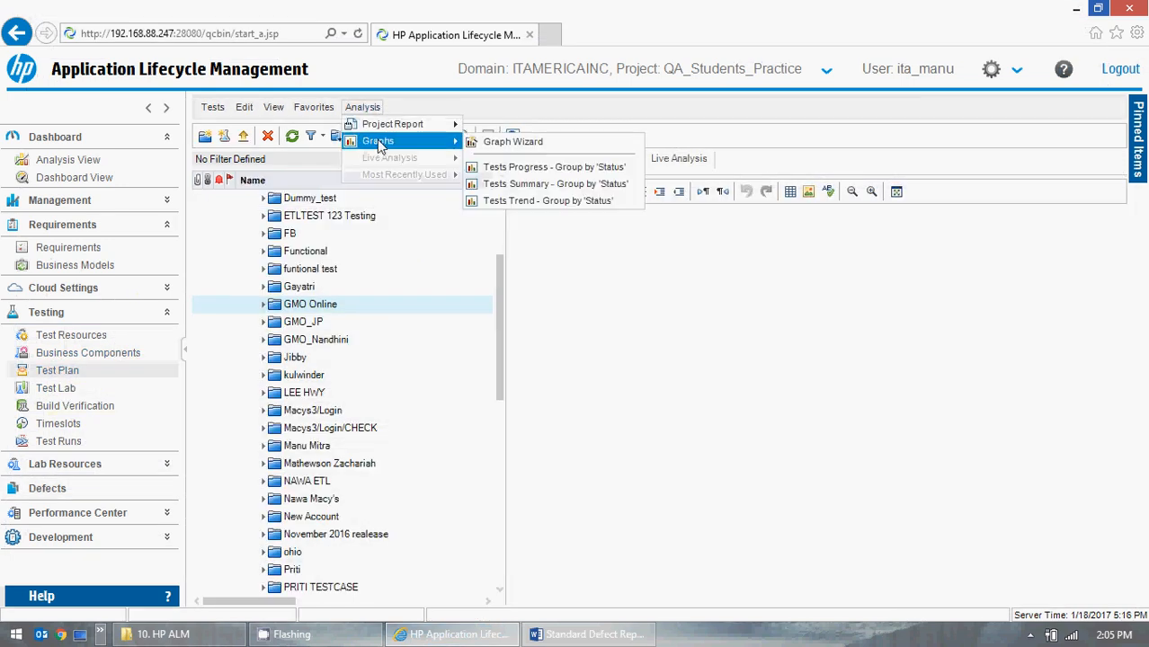
{"action": "left_click", "coordinate": [565, 144]}
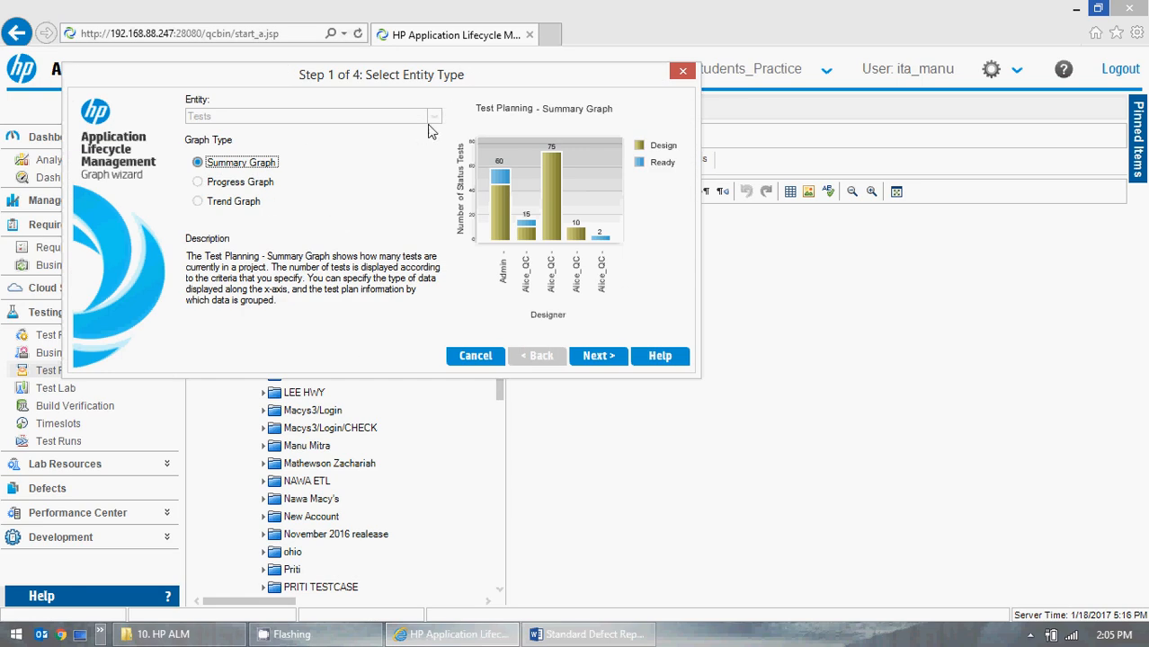
{"action": "left_click", "coordinate": [201, 184]}
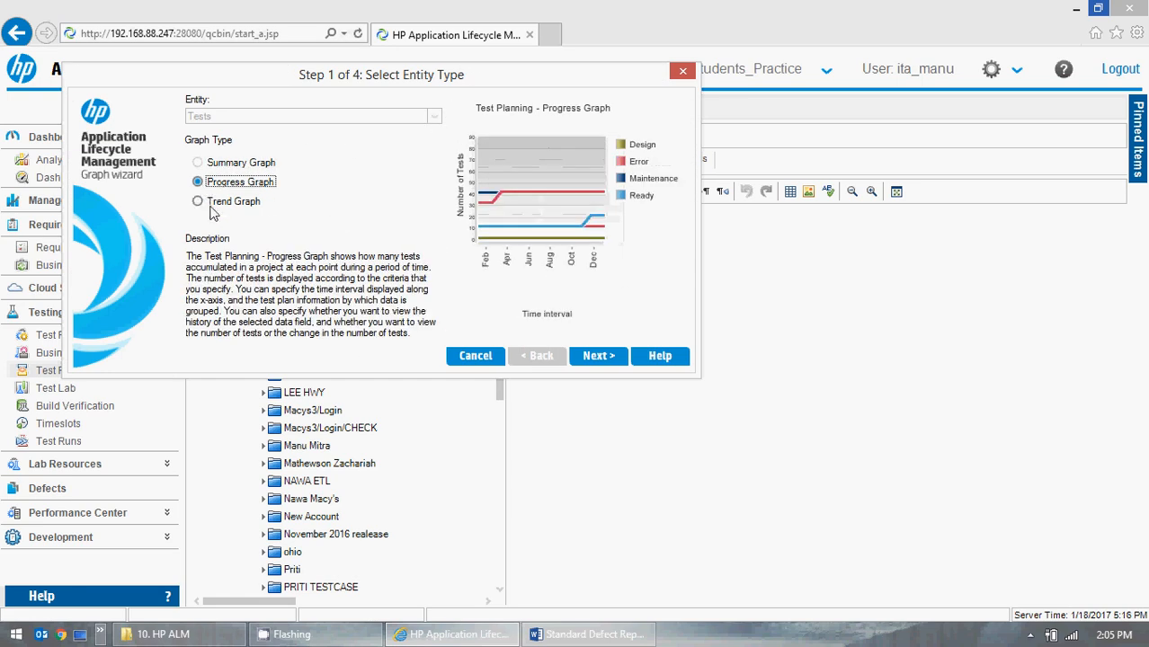
{"action": "left_click", "coordinate": [213, 212]}
{"action": "left_click", "coordinate": [586, 358]}
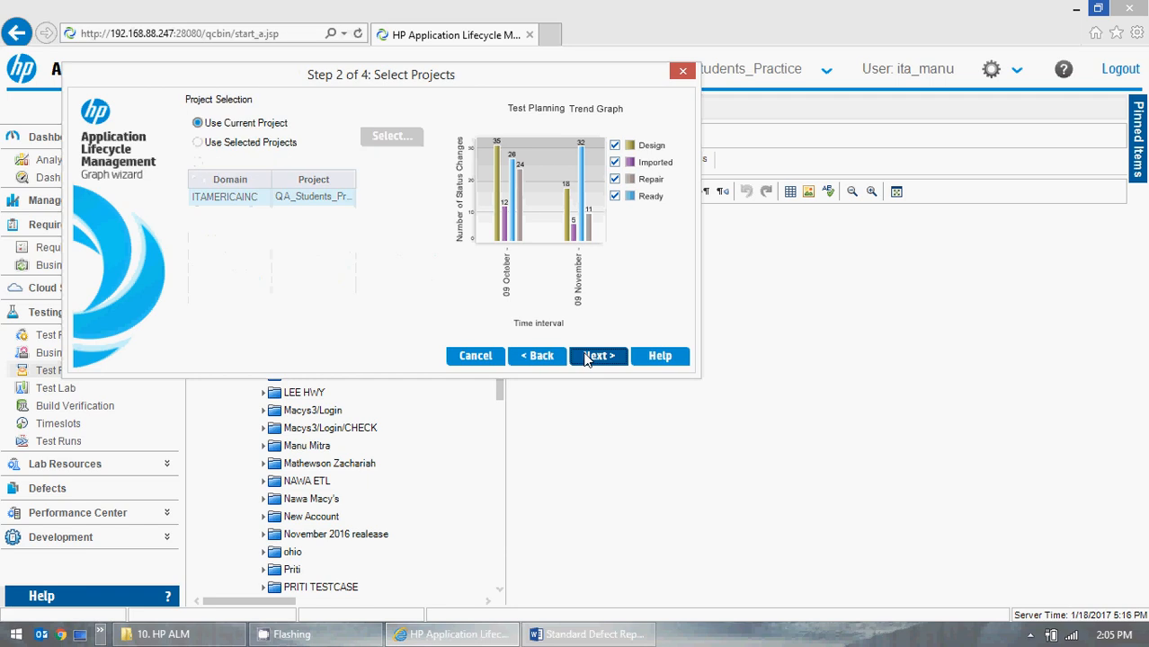
- Generate the tests trend graph for the current project with the dynamic filter Selected, grouped by Status
{"action": "left_click", "coordinate": [592, 358]}
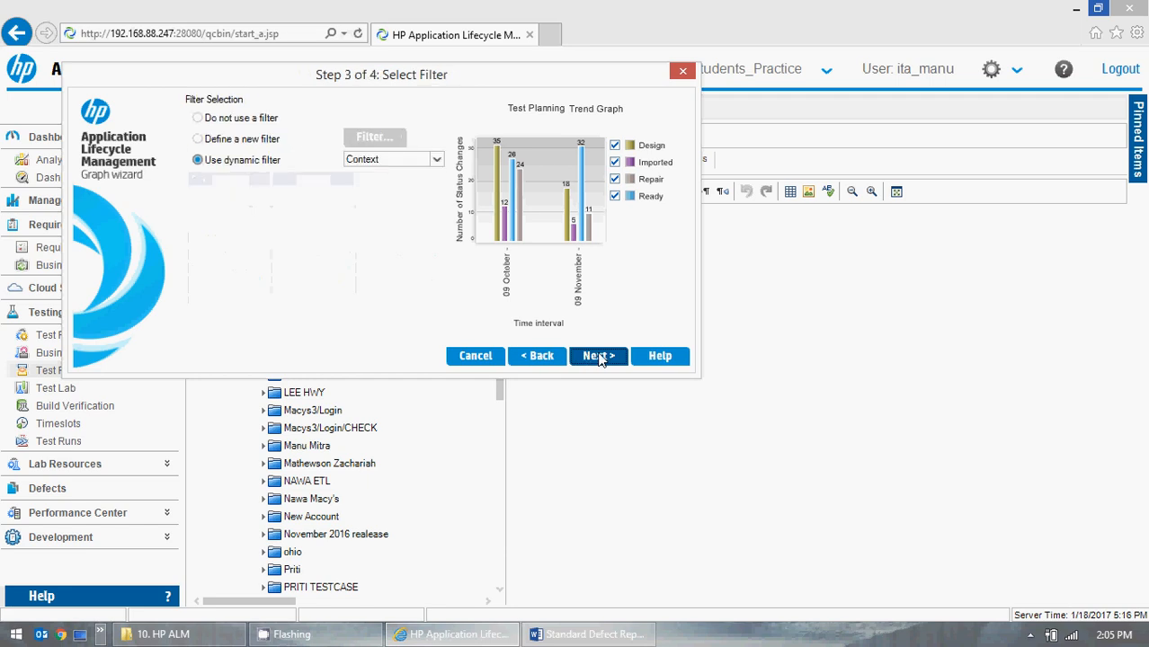
{"action": "left_click", "coordinate": [437, 162]}
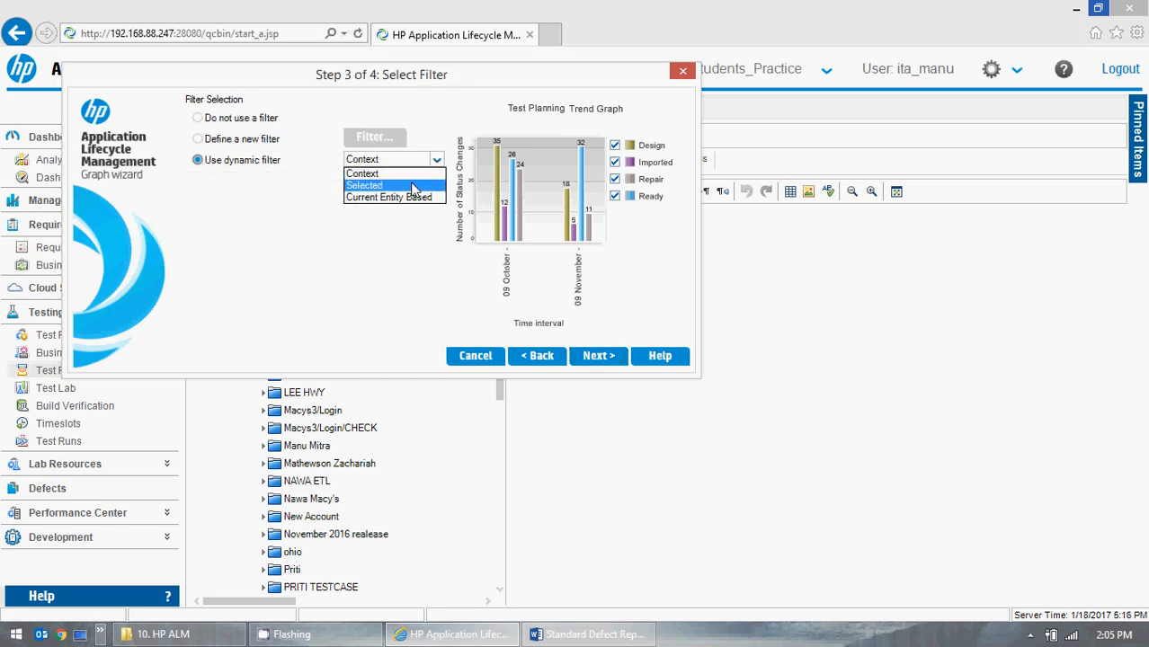
{"action": "left_click", "coordinate": [369, 185]}
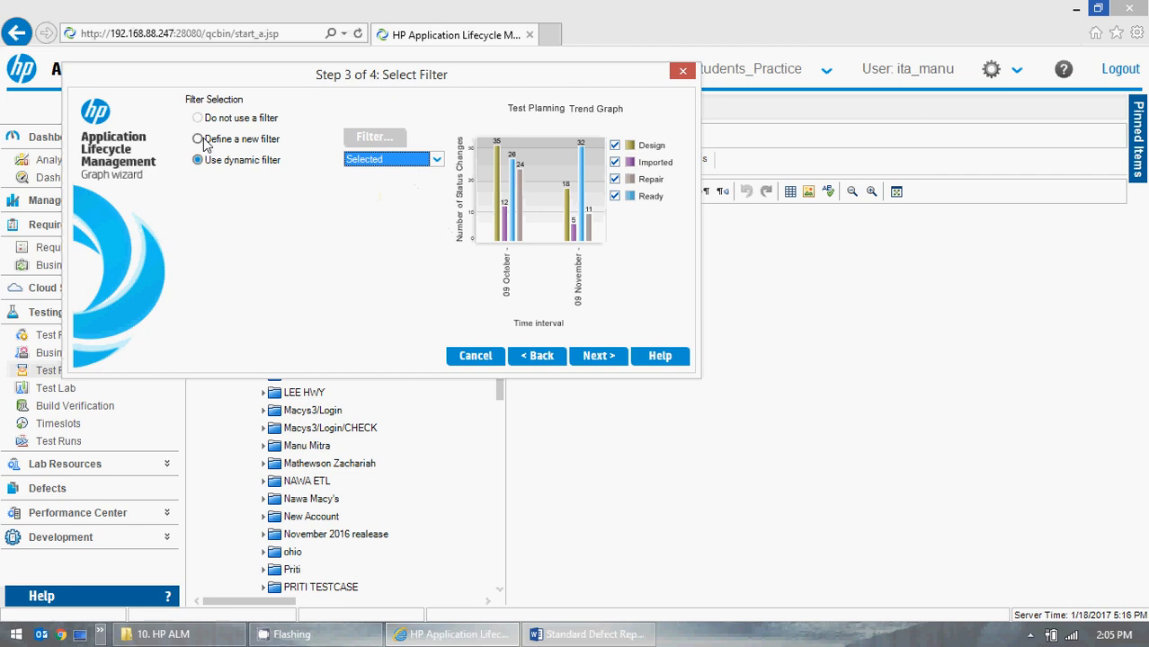
{"action": "left_click", "coordinate": [585, 360]}
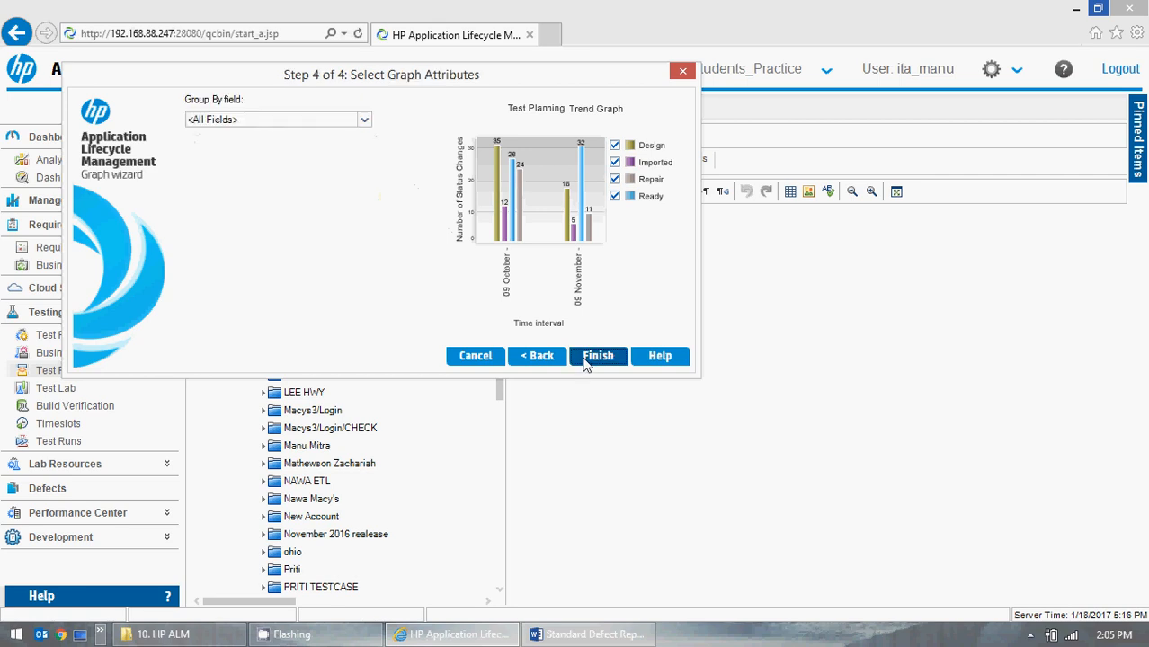
{"action": "left_click", "coordinate": [362, 119]}
{"action": "left_click", "coordinate": [256, 159]}
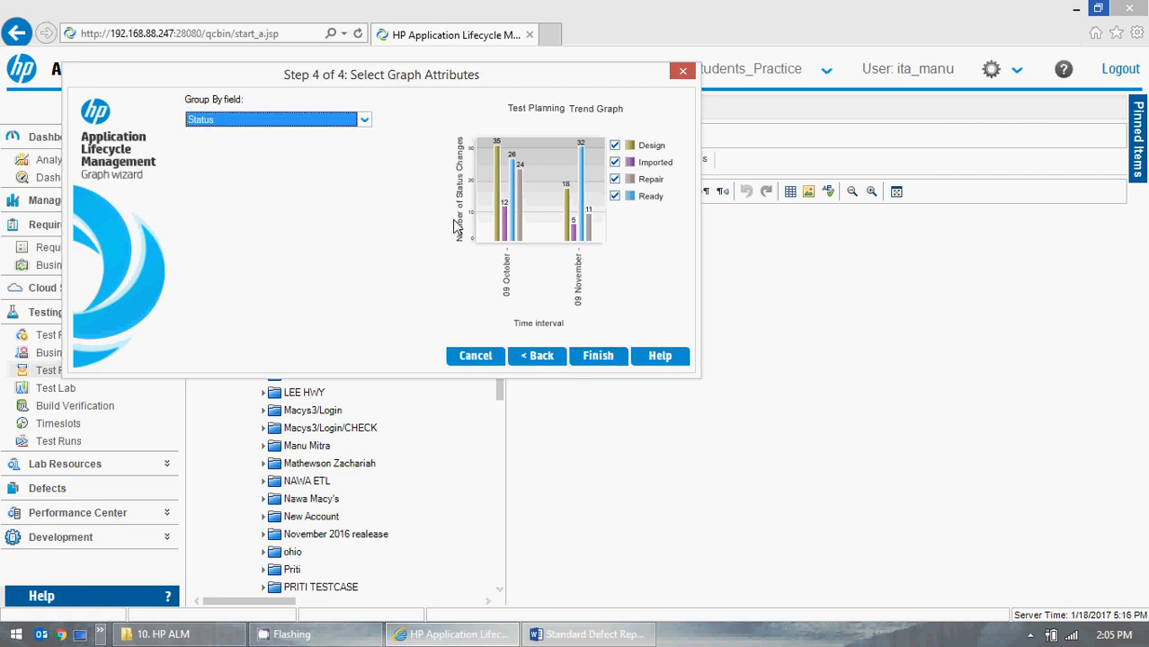
{"action": "left_click", "coordinate": [595, 361]}
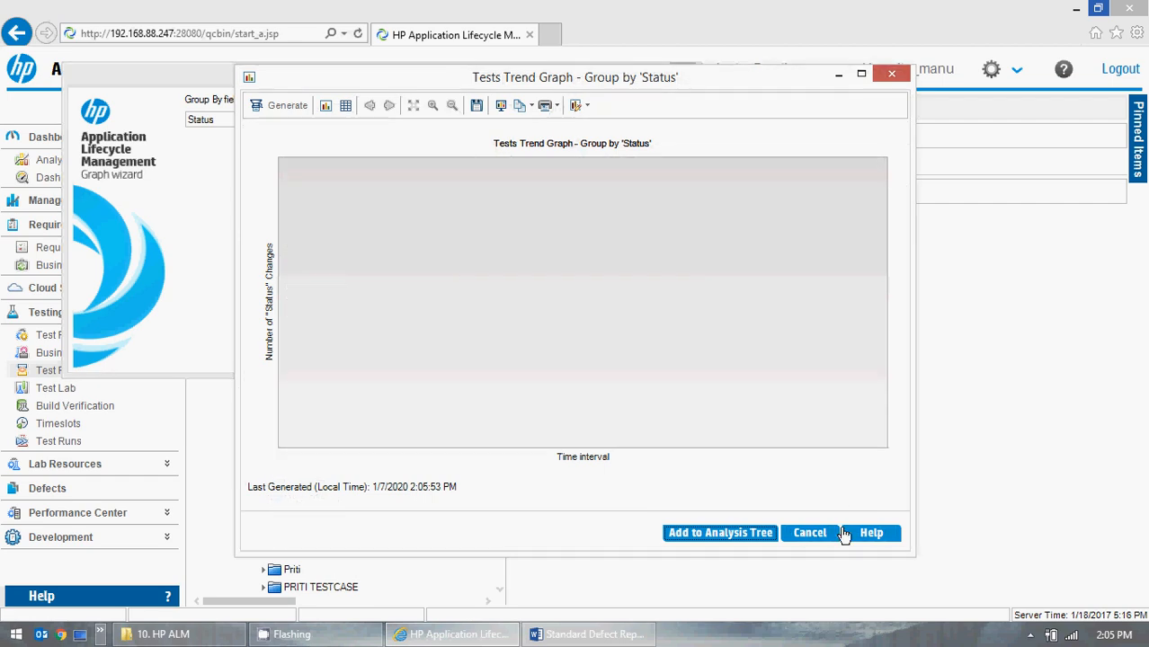
- Generate the same trend graph once more and close both the graph and the Graph Wizard
{"action": "left_click", "coordinate": [814, 534]}
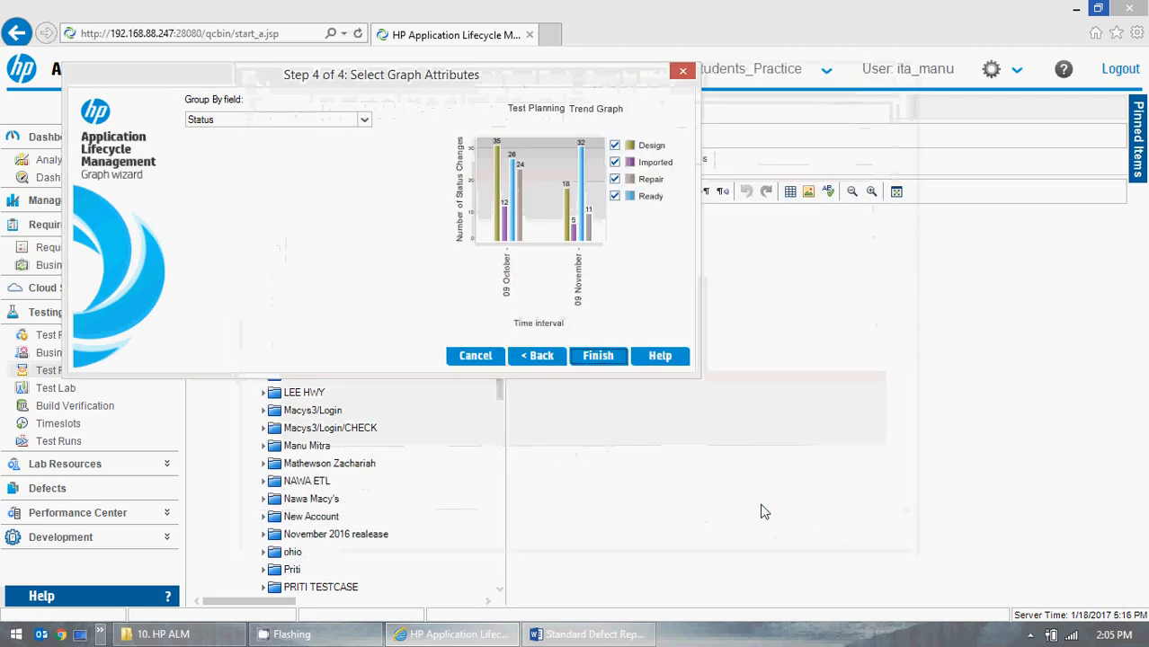
{"action": "left_click", "coordinate": [580, 357]}
{"action": "left_click", "coordinate": [810, 533]}
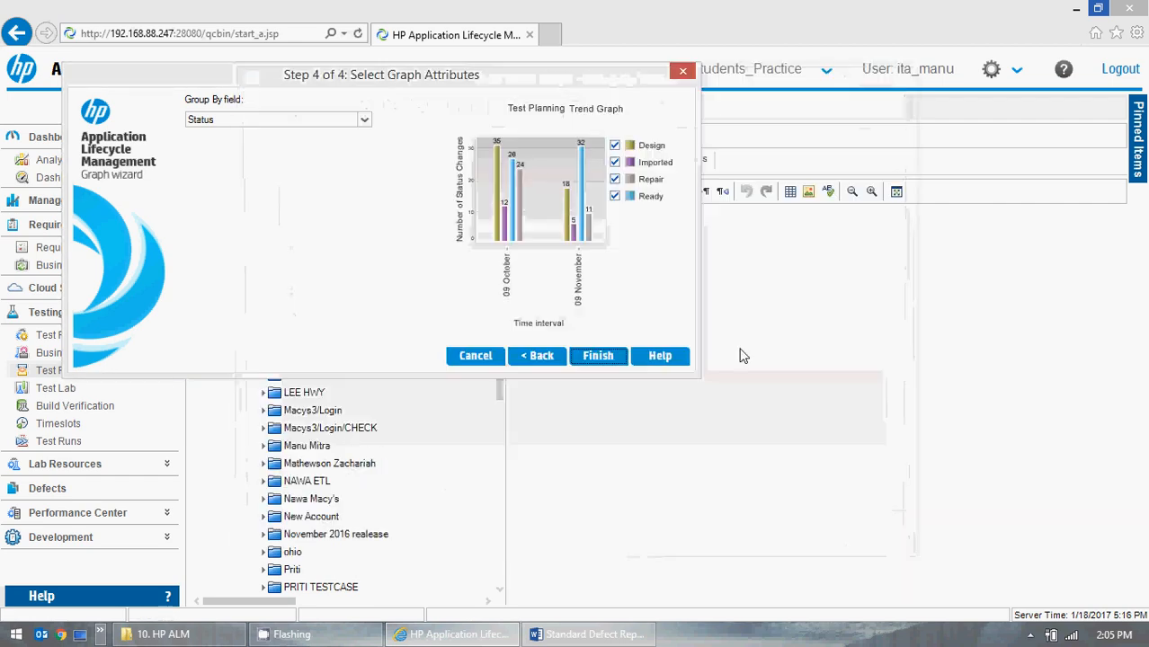
{"action": "left_click", "coordinate": [681, 76]}
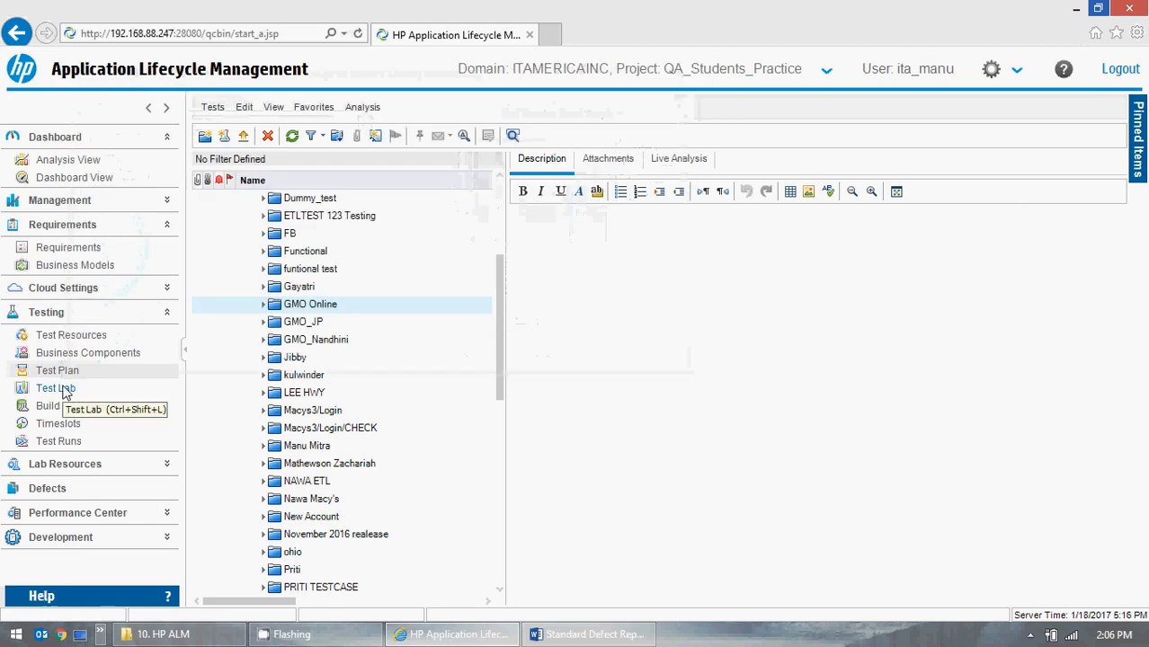
- Select the Chrome Browser test in the GMO Online folder and generate the 'Tests Progress - Group by 'Status'' graph
{"action": "left_click", "coordinate": [257, 311]}
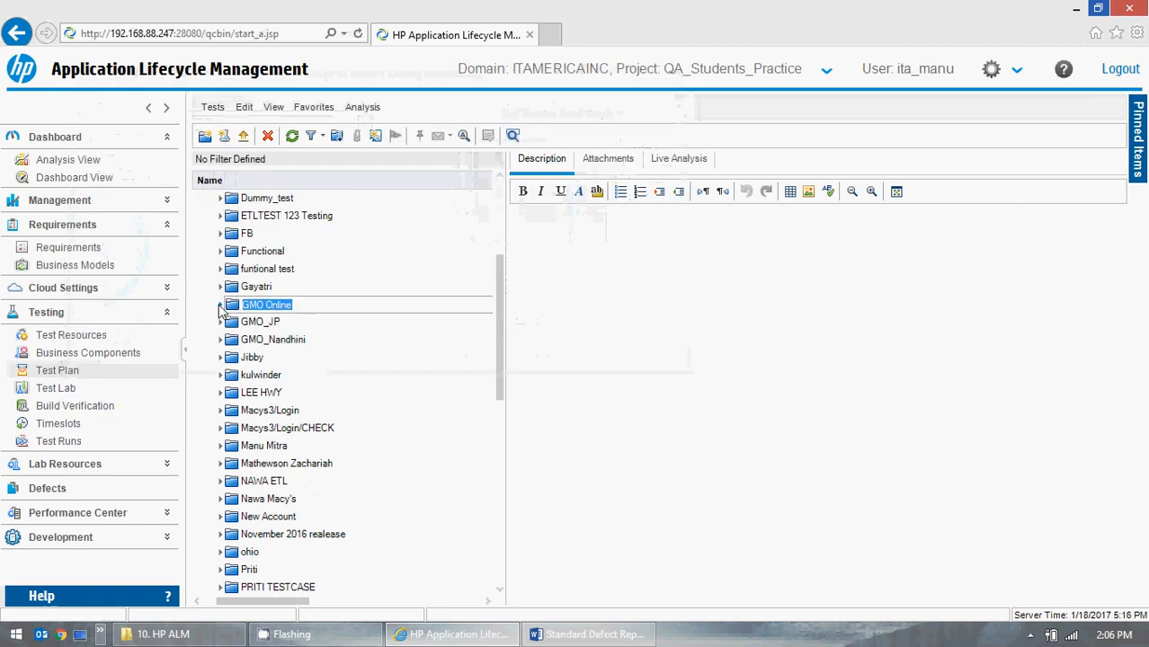
{"action": "left_click", "coordinate": [220, 305]}
{"action": "left_click", "coordinate": [283, 321]}
{"action": "left_click", "coordinate": [368, 109]}
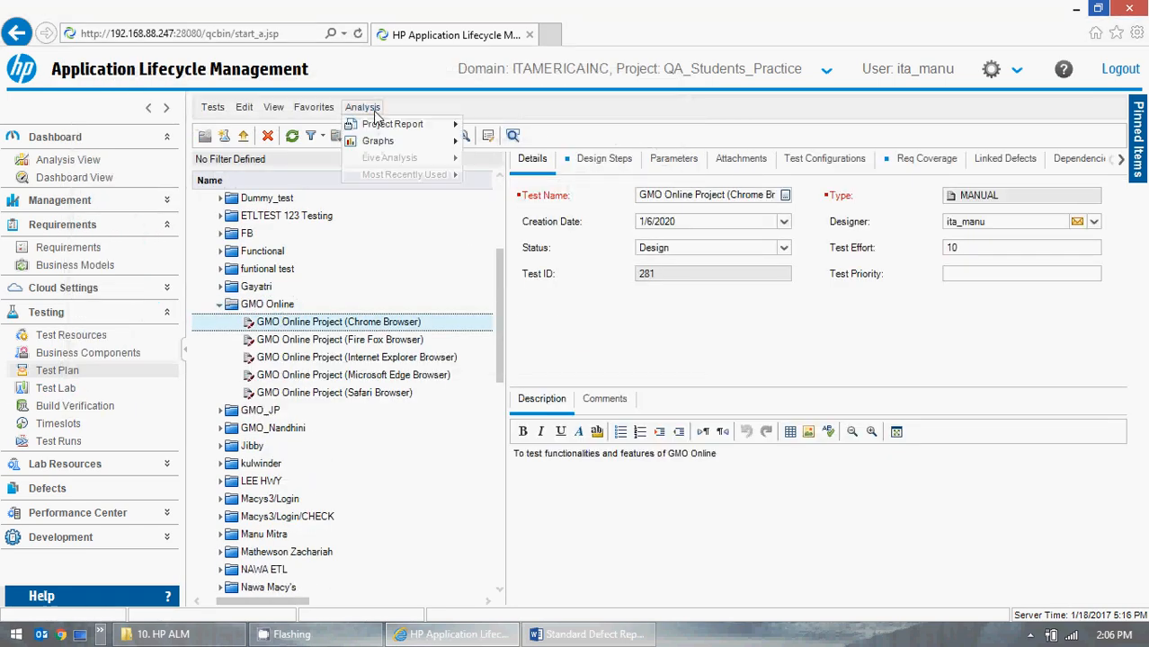
{"action": "mouse_move", "coordinate": [388, 148]}
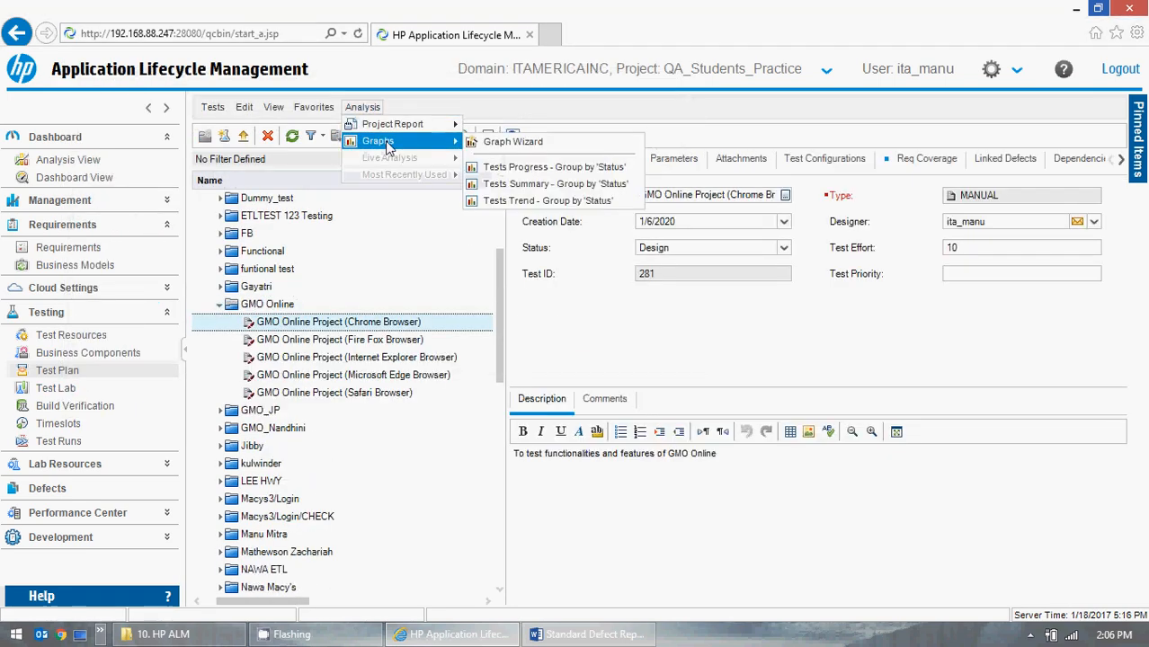
{"action": "left_click", "coordinate": [590, 170]}
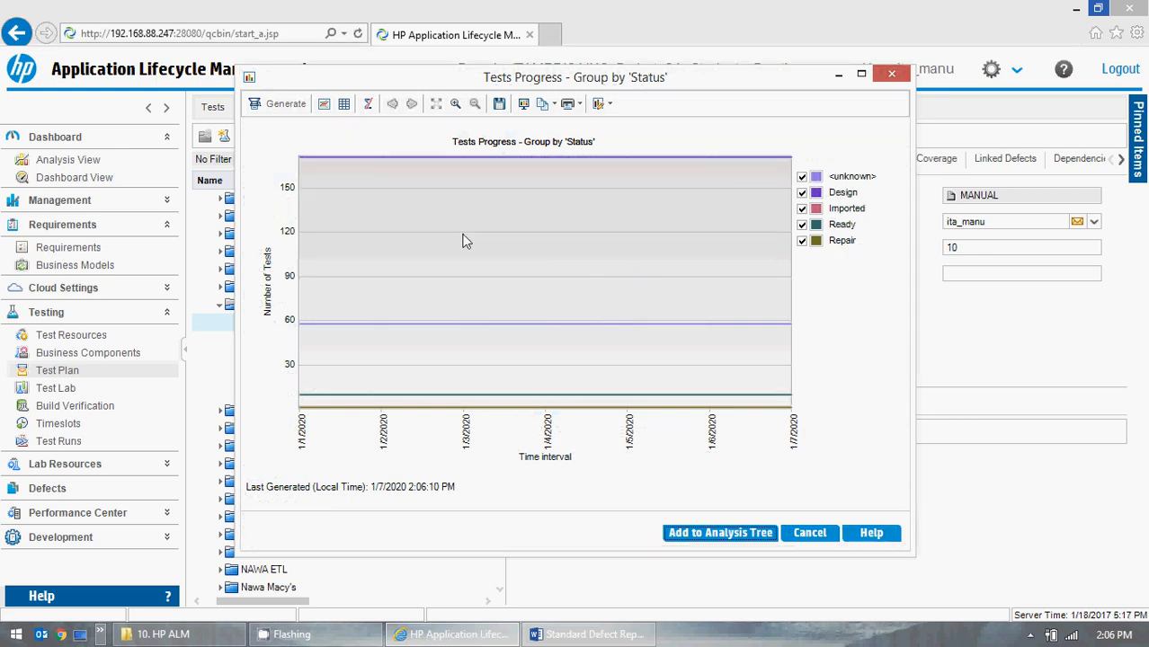
{"action": "left_click", "coordinate": [286, 106]}
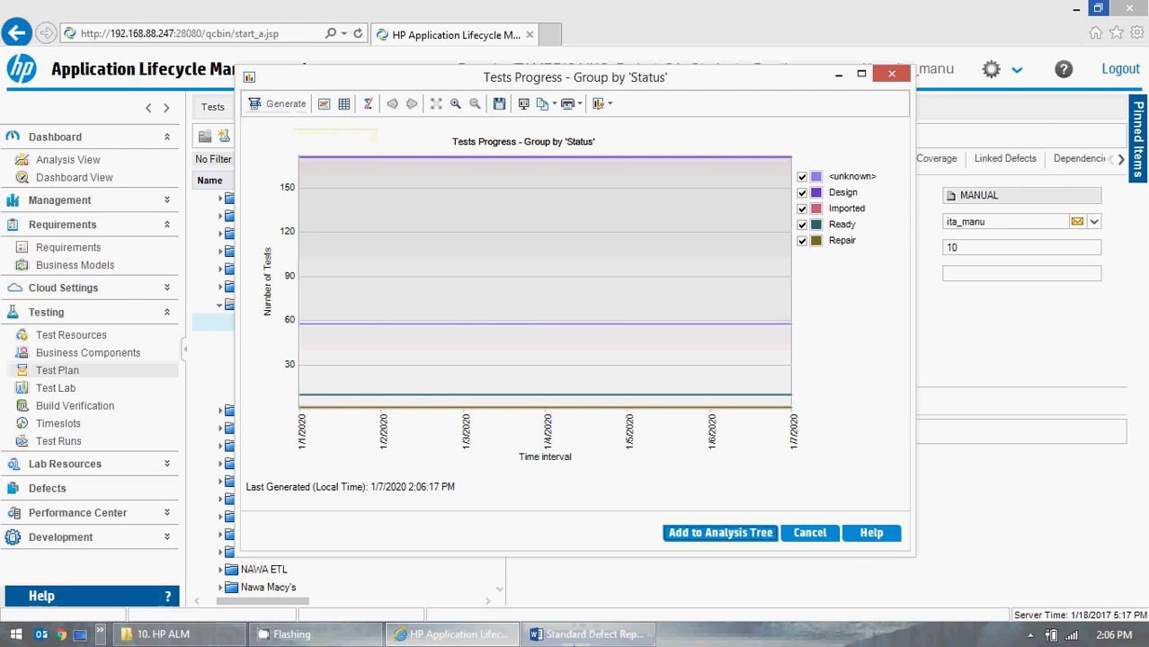
- Switch to Word and close the Standard Defect Report document
{"action": "left_click", "coordinate": [584, 636]}
{"action": "left_click", "coordinate": [1132, 10]}
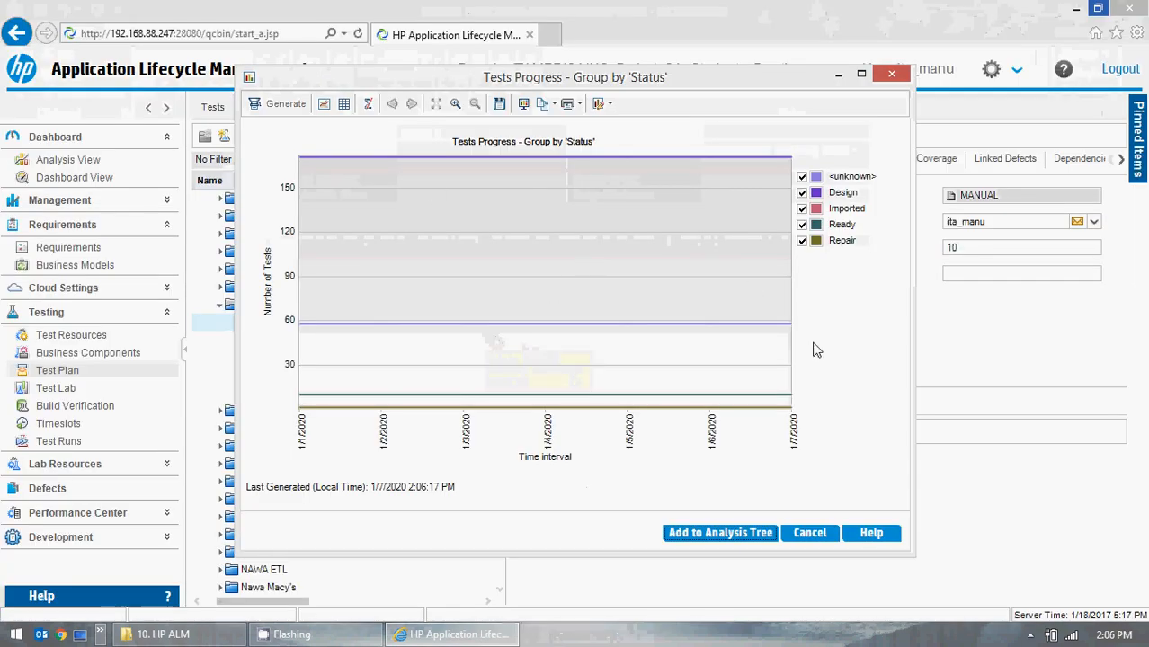
- Save the tests progress graph to the Desktop as the JPEG file report_2 without replacing Report.jpg, and close the graph
{"action": "left_click", "coordinate": [497, 104]}
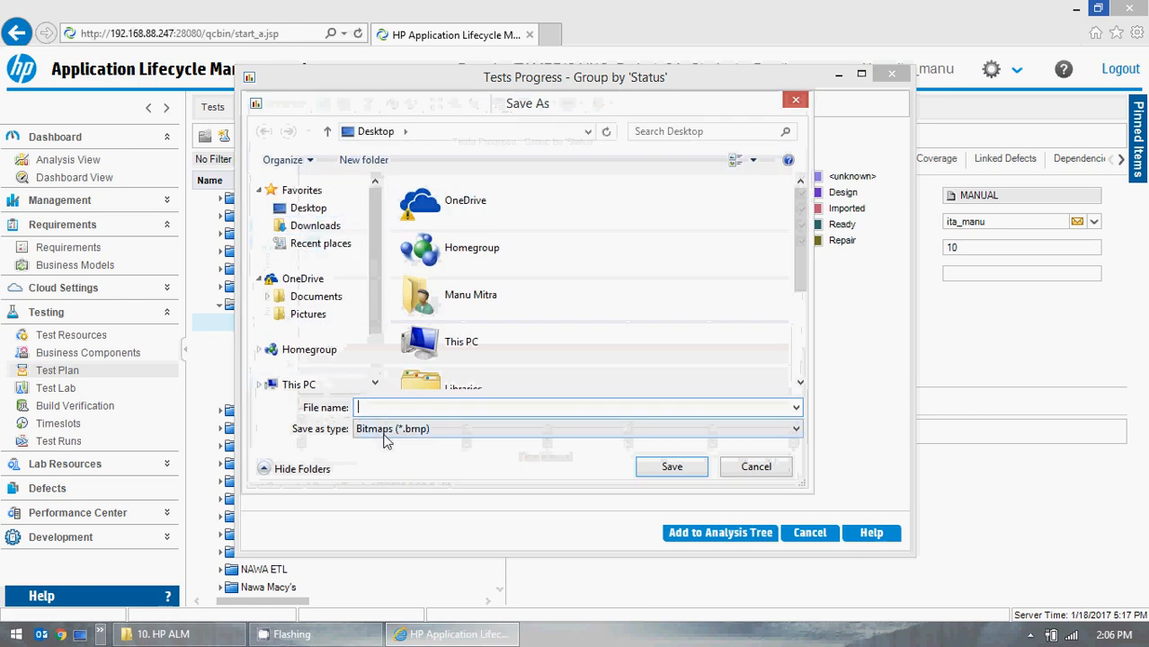
{"action": "left_click", "coordinate": [387, 430]}
{"action": "left_click", "coordinate": [386, 459]}
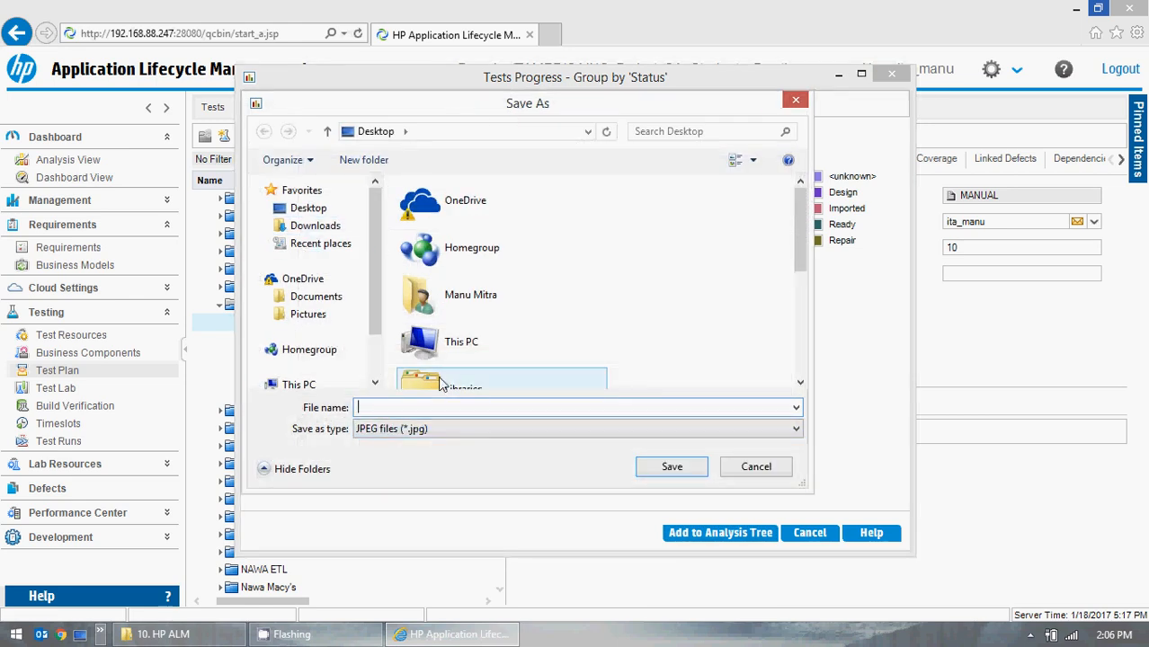
{"action": "type", "text": "report"}
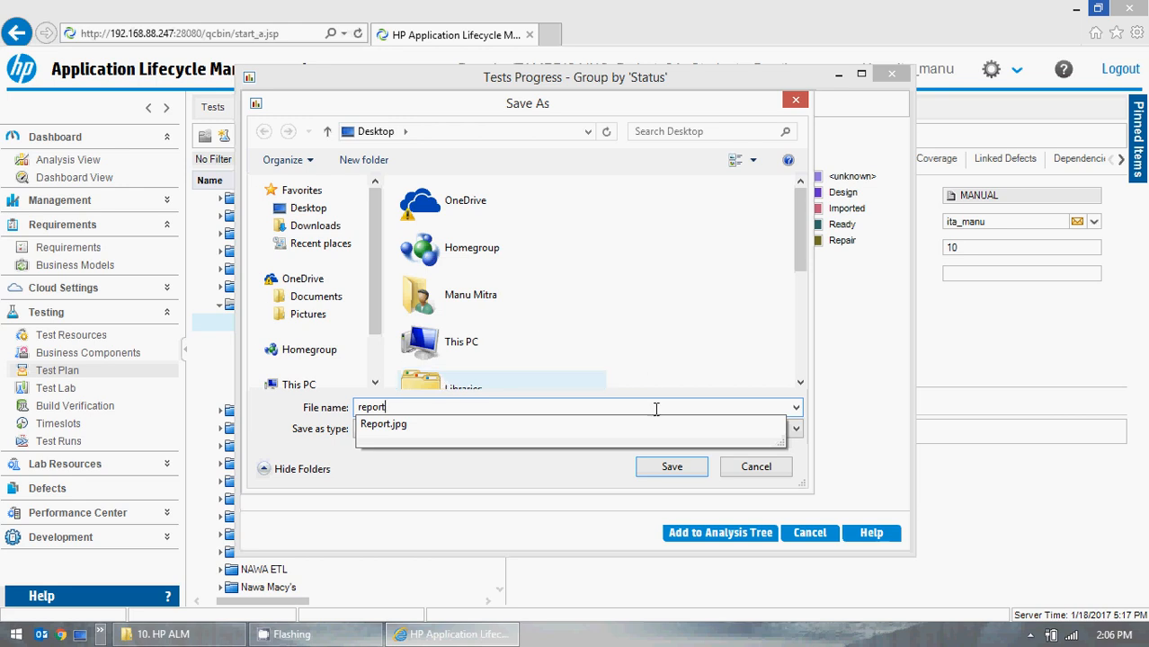
{"action": "left_click", "coordinate": [670, 470]}
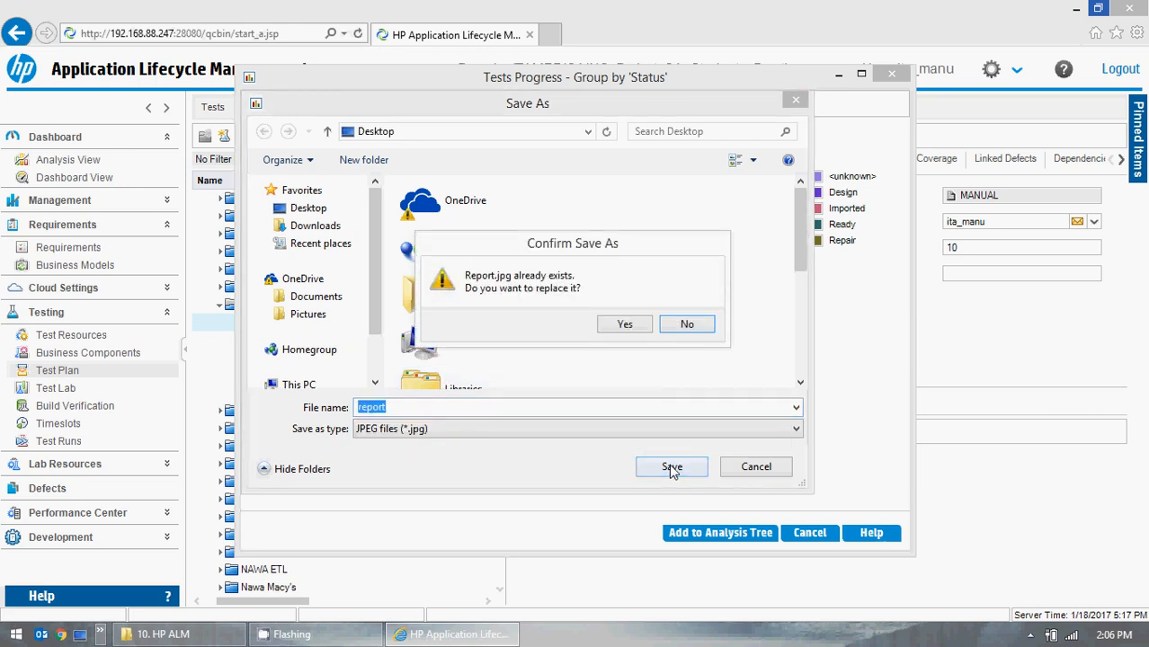
{"action": "left_click", "coordinate": [681, 324]}
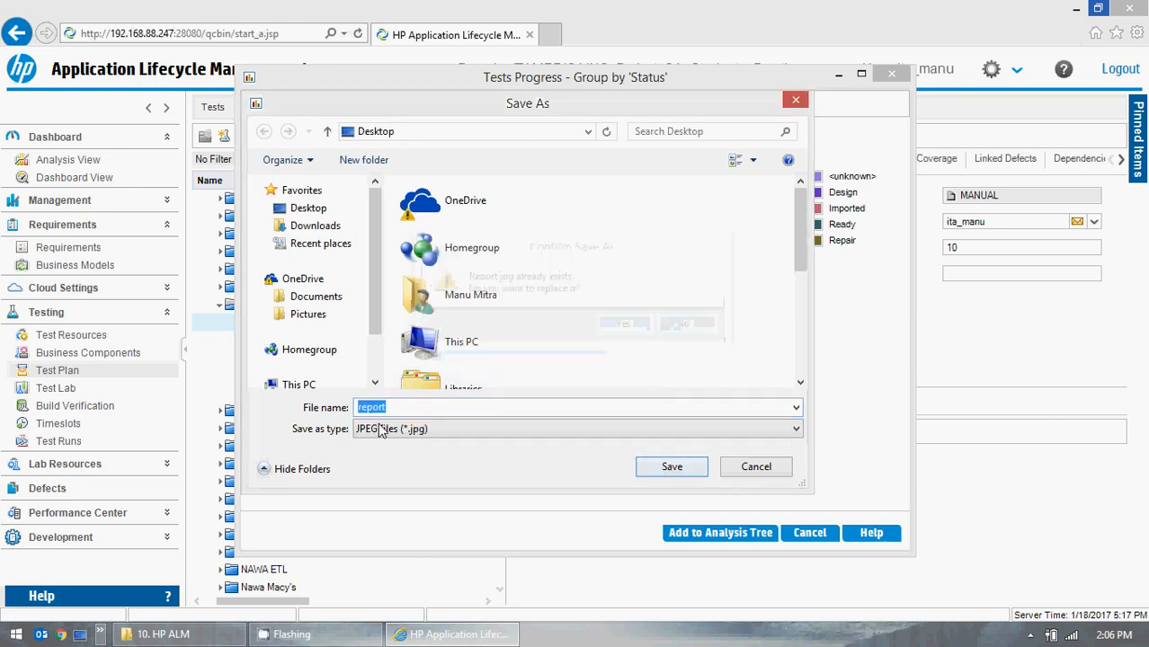
{"action": "left_click", "coordinate": [399, 407]}
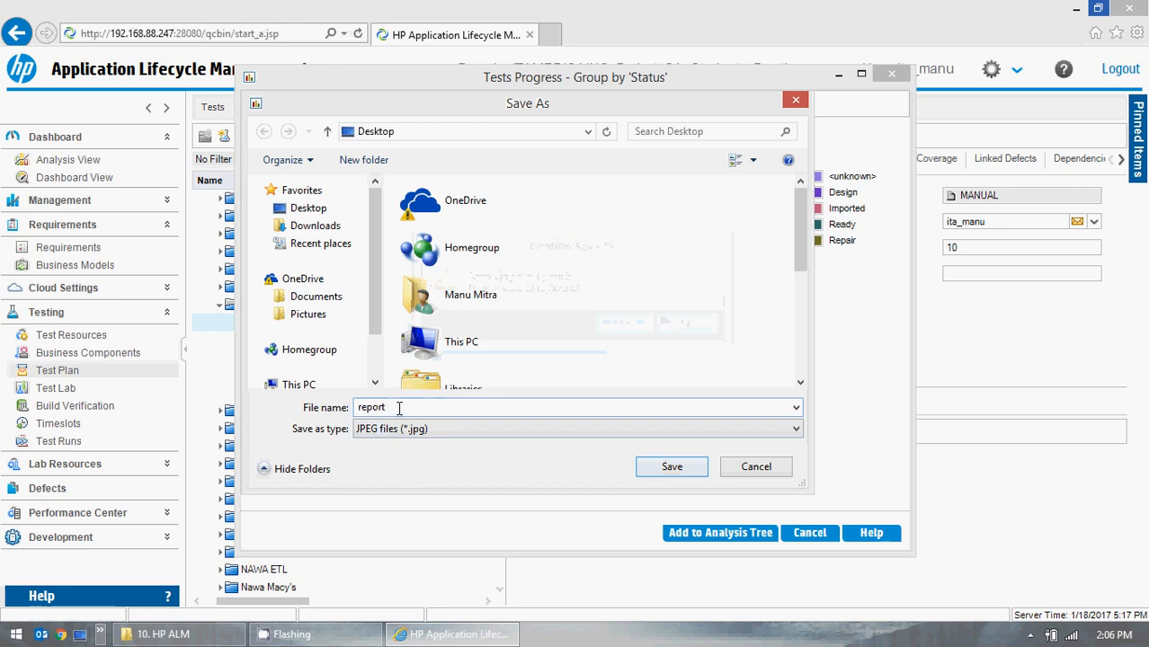
{"action": "type", "text": "_2"}
{"action": "left_click", "coordinate": [658, 467]}
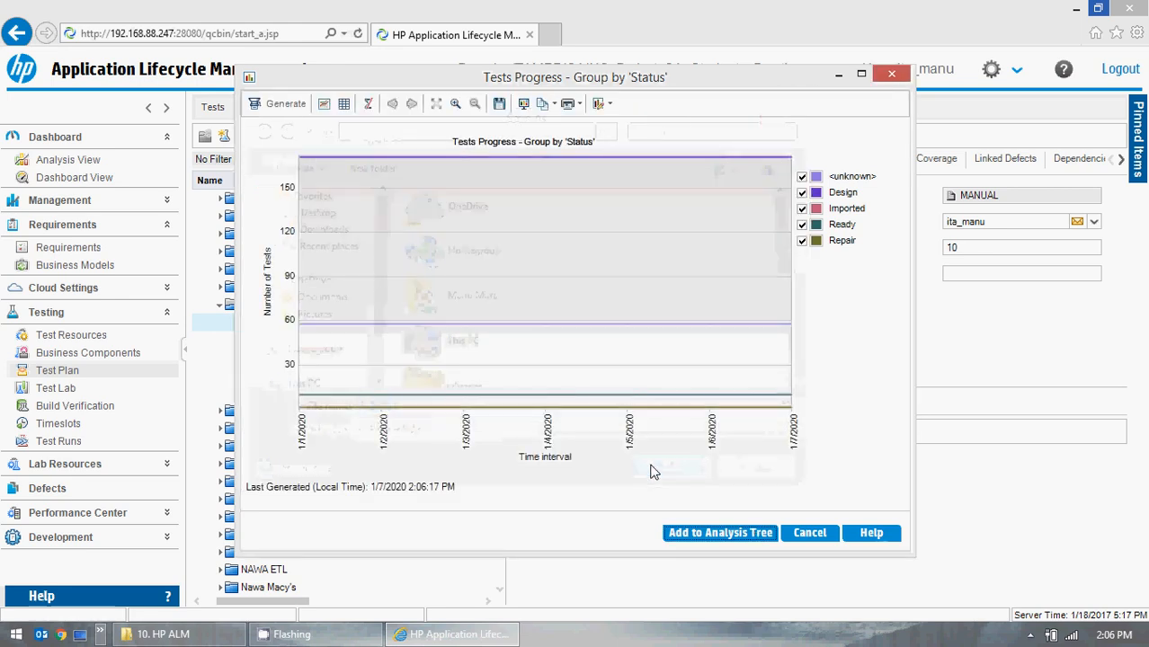
{"action": "left_click", "coordinate": [836, 537]}
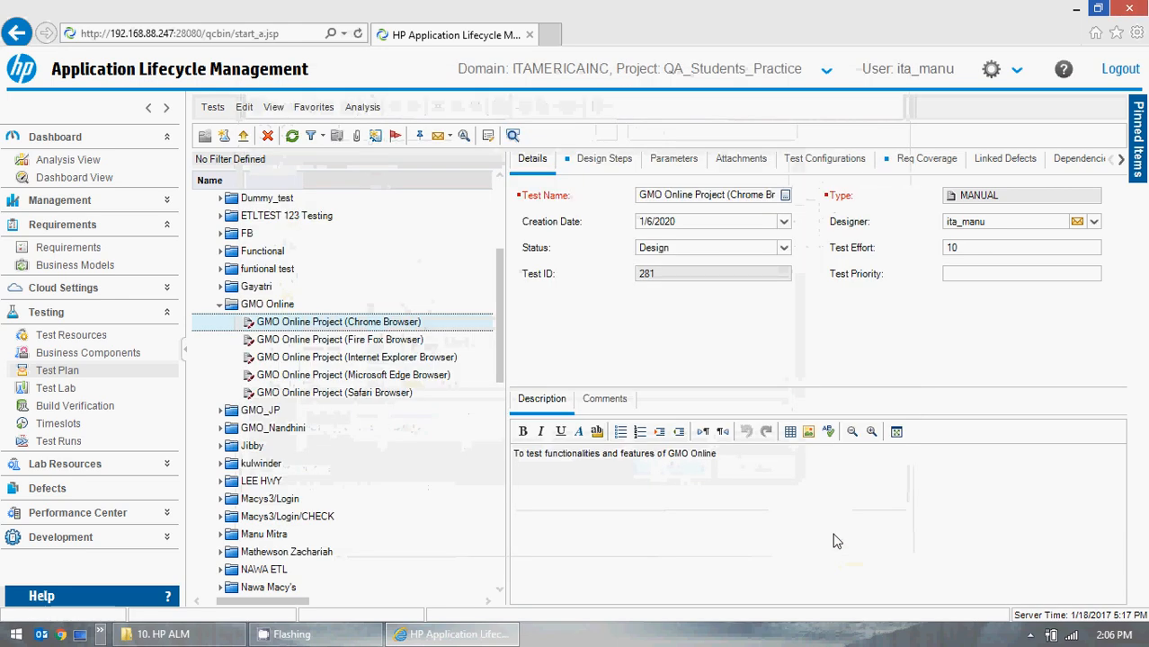
- View the saved report_2.jpg from the desktop, close the image viewer and return to HP ALM
{"action": "left_click", "coordinate": [1072, 9]}
{"action": "double_click", "coordinate": [286, 230]}
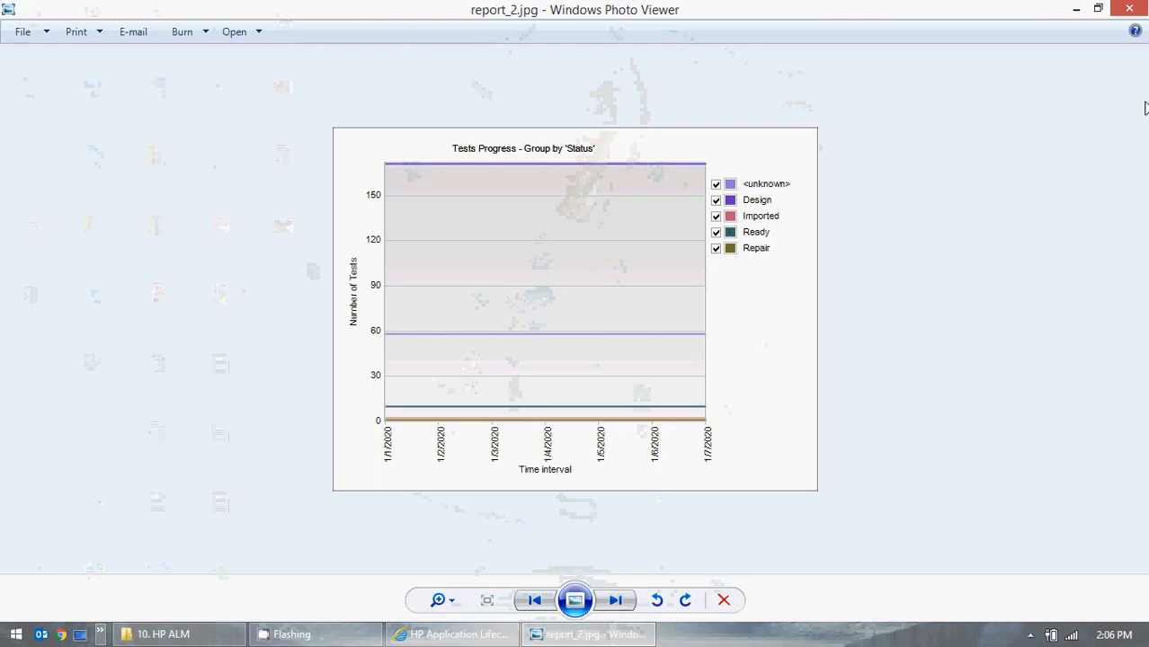
{"action": "left_click", "coordinate": [1129, 8]}
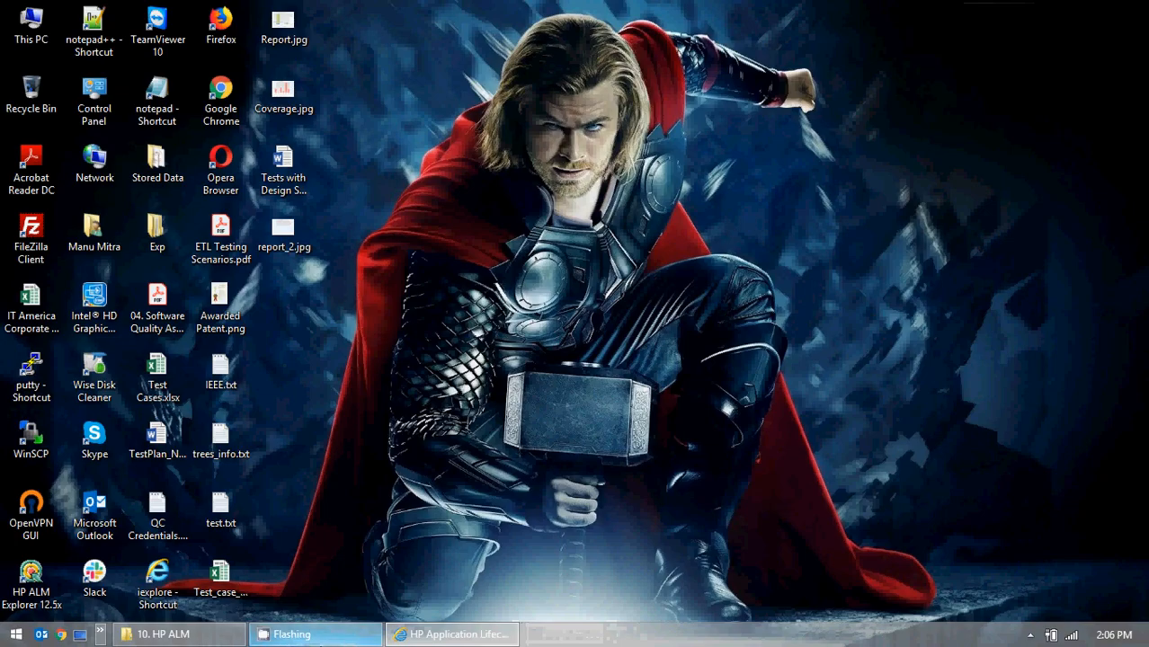
{"action": "left_click", "coordinate": [452, 635]}
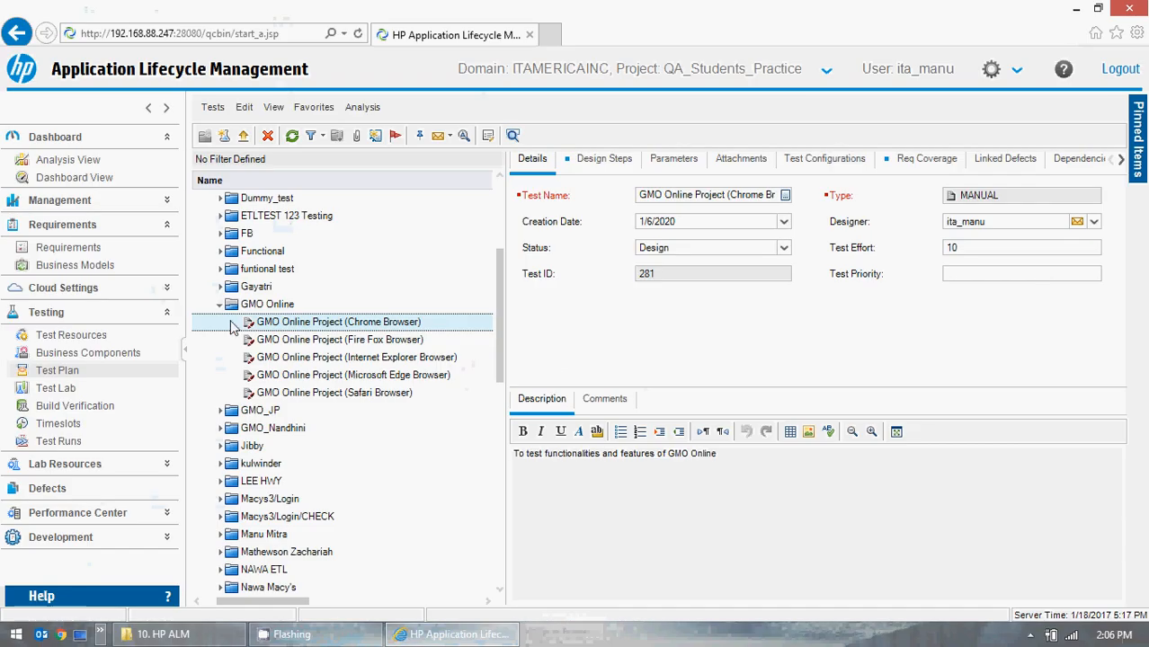
- Collapse the GMO Online folder, visit the Analysis View and return to the Test Plan module
{"action": "left_click", "coordinate": [217, 308]}
{"action": "left_click", "coordinate": [217, 307]}
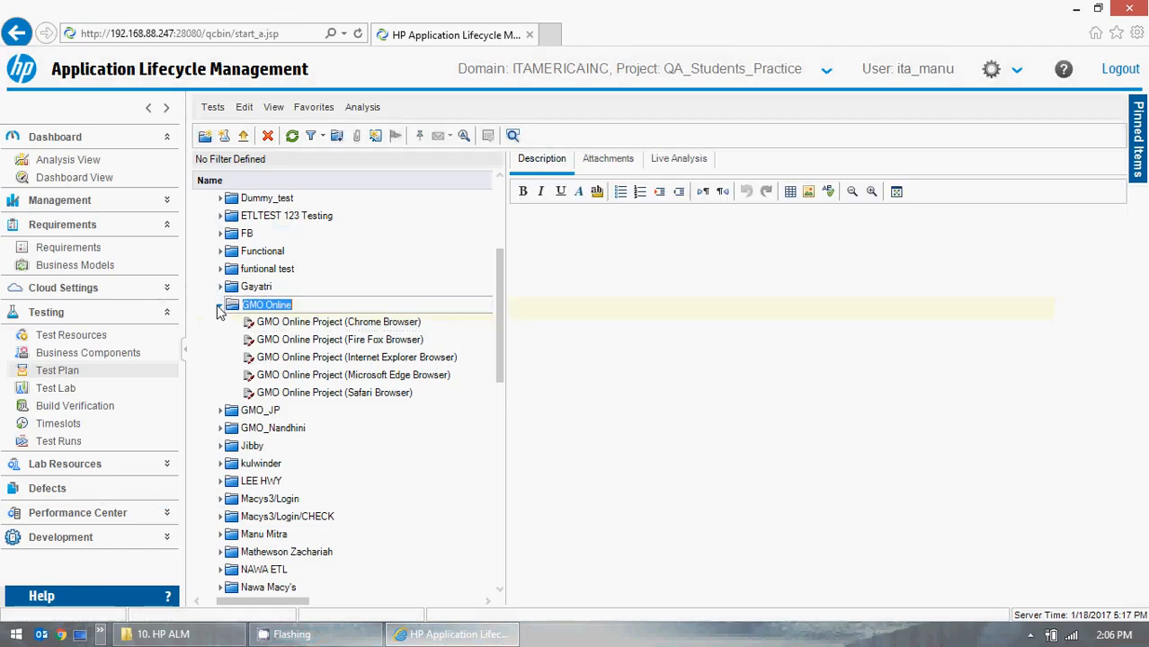
{"action": "left_click", "coordinate": [217, 308]}
{"action": "left_click", "coordinate": [54, 161]}
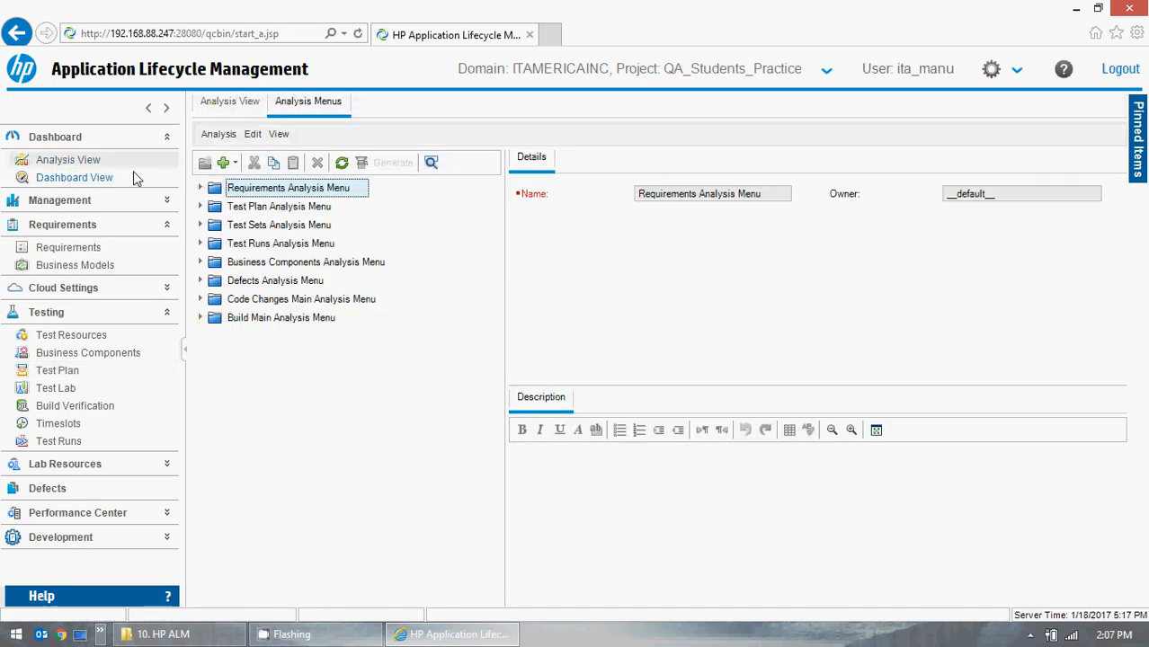
{"action": "left_click", "coordinate": [57, 371]}
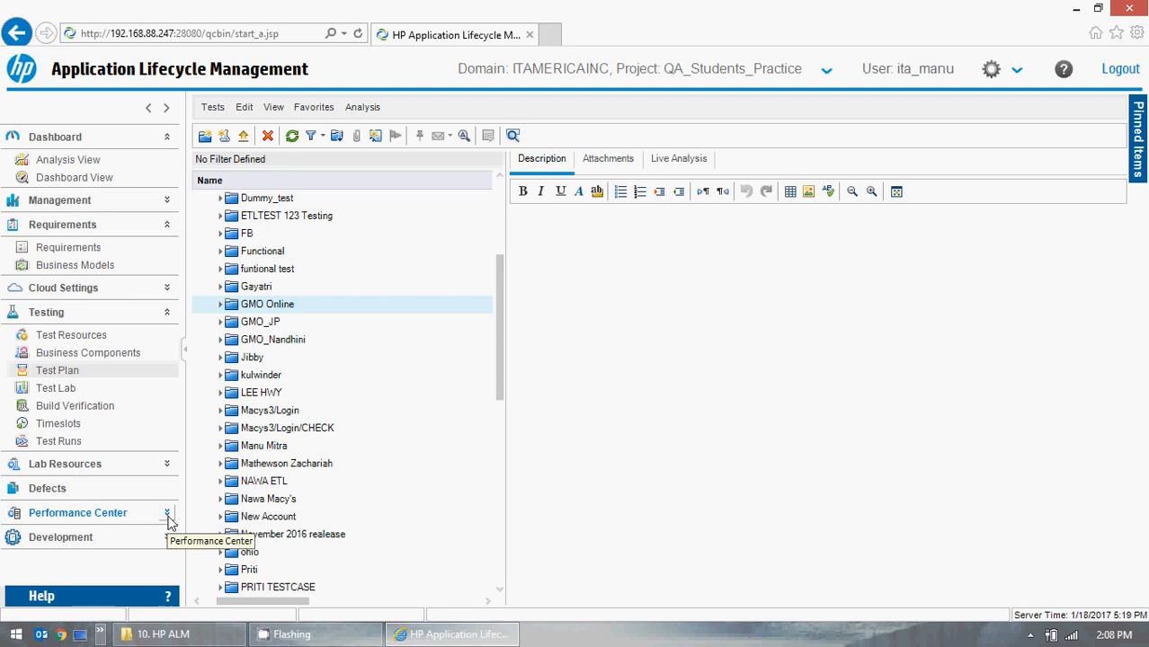
- Collapse the Dashboard, Requirements and Testing groups in the module navigation
{"action": "left_click", "coordinate": [166, 137]}
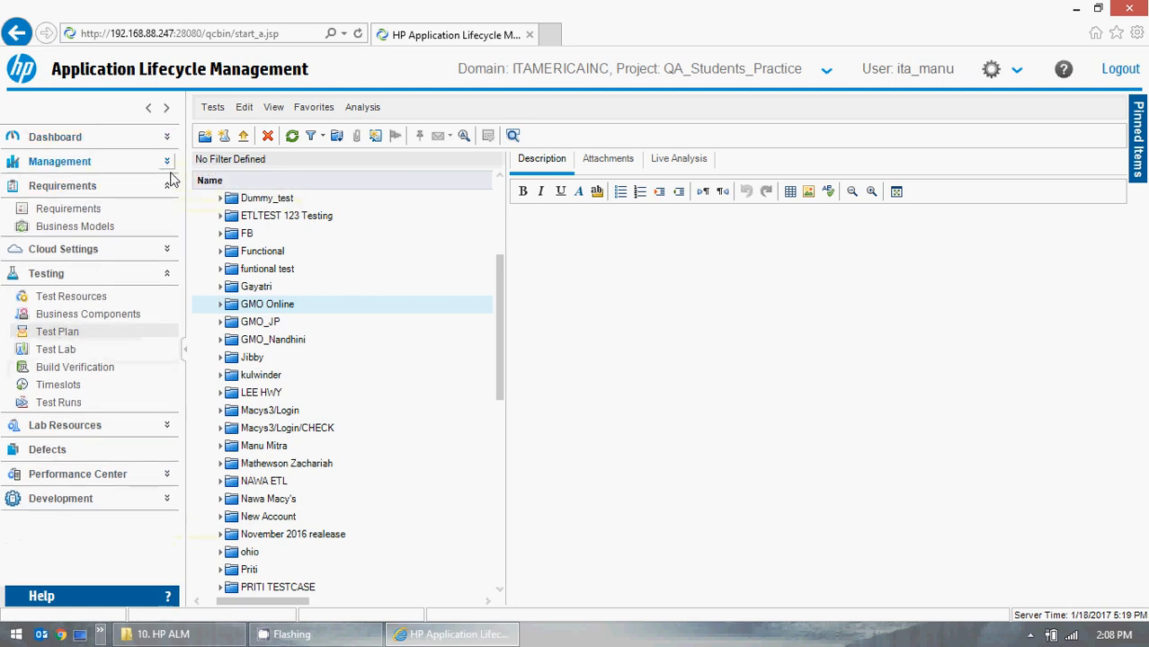
{"action": "left_click", "coordinate": [167, 186]}
{"action": "left_click", "coordinate": [167, 235]}
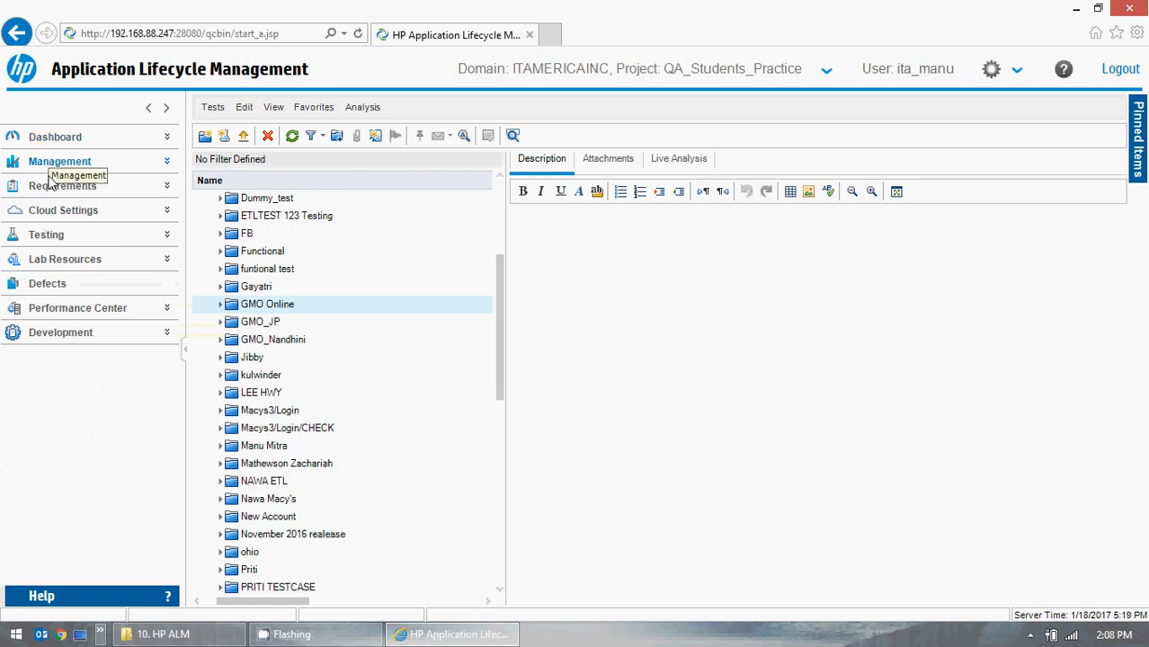
- Expand the Management group and open the Releases module
{"action": "left_click", "coordinate": [168, 162]}
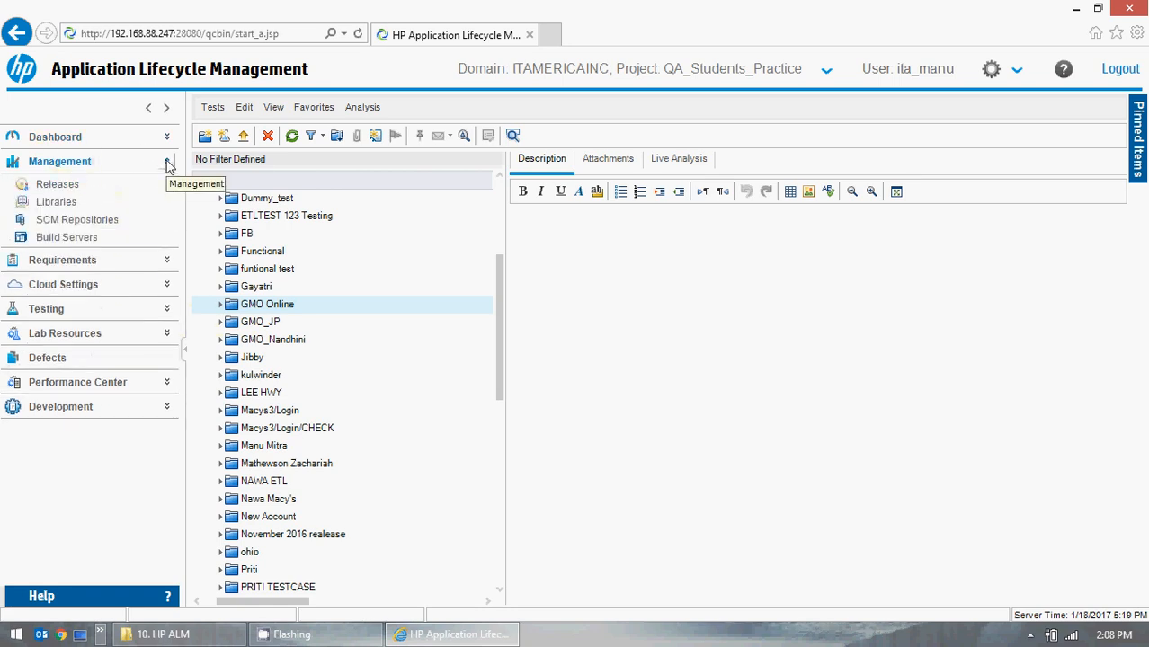
{"action": "left_click", "coordinate": [167, 163]}
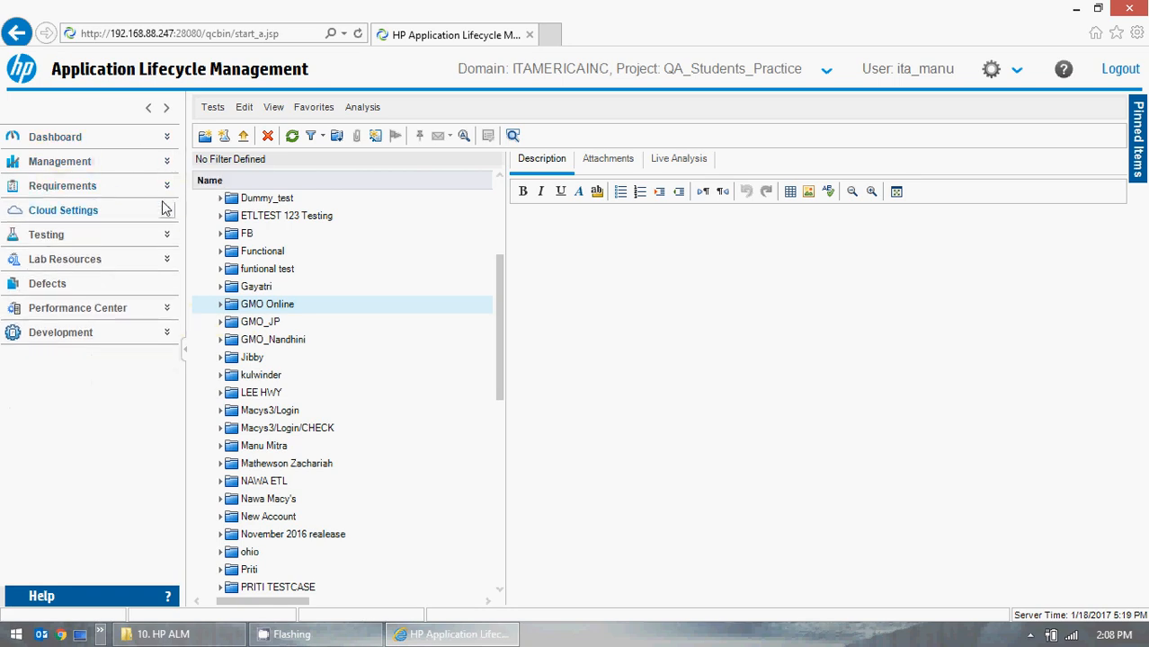
{"action": "left_click", "coordinate": [168, 163]}
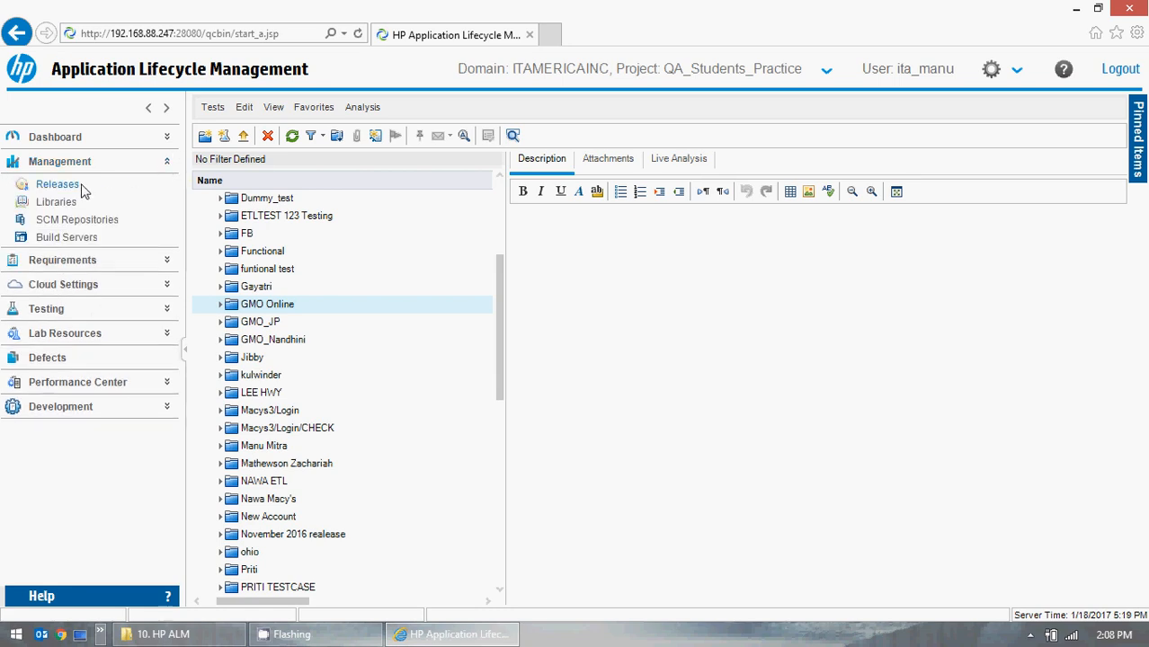
{"action": "left_click", "coordinate": [72, 187]}
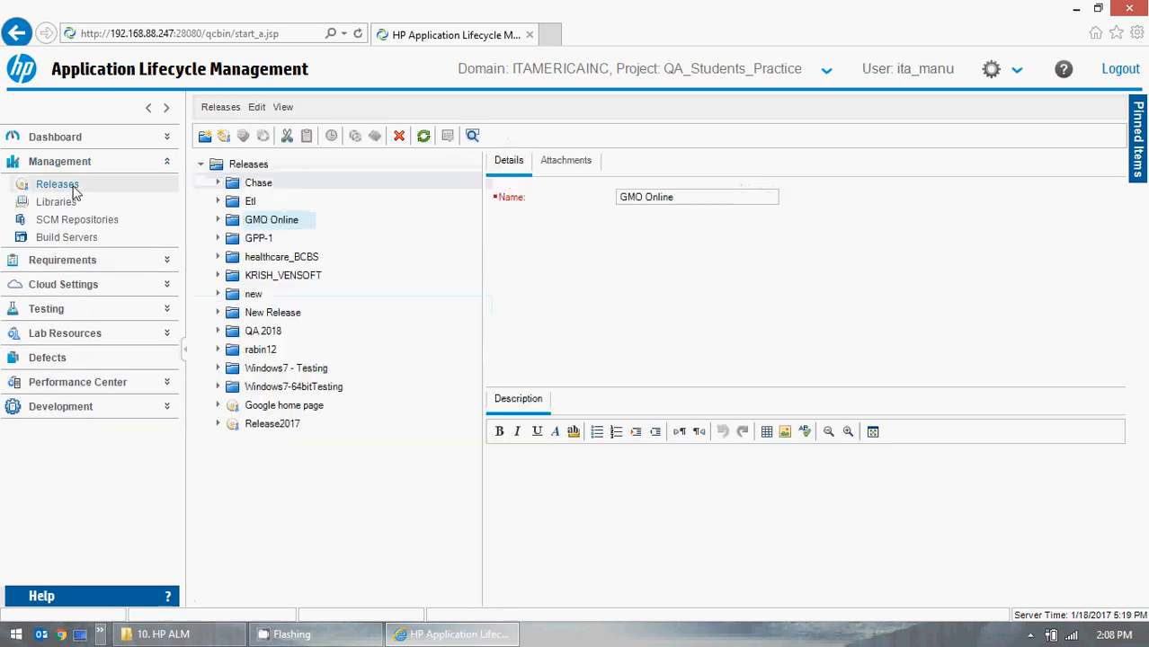
- Review the GMO Online release folder's Sprint 1 release with its Milestone - 1 and Cycle -1 entries, and collapse the folder
{"action": "left_click", "coordinate": [218, 221]}
{"action": "left_click", "coordinate": [233, 238]}
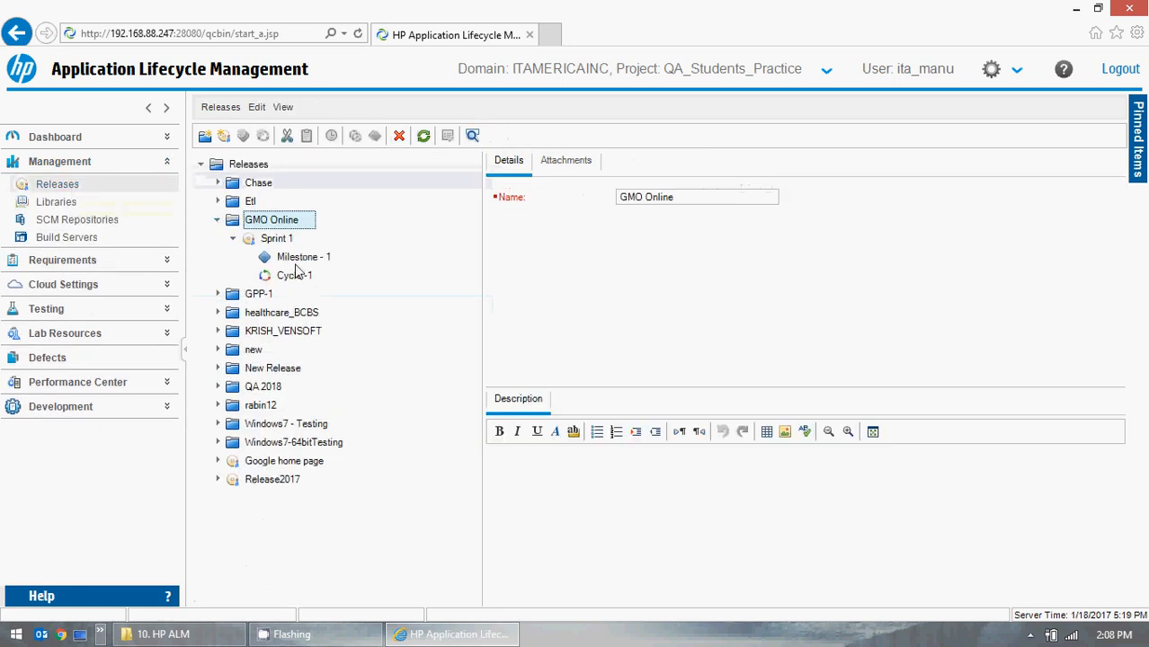
{"action": "left_click", "coordinate": [297, 259]}
{"action": "left_click", "coordinate": [295, 277]}
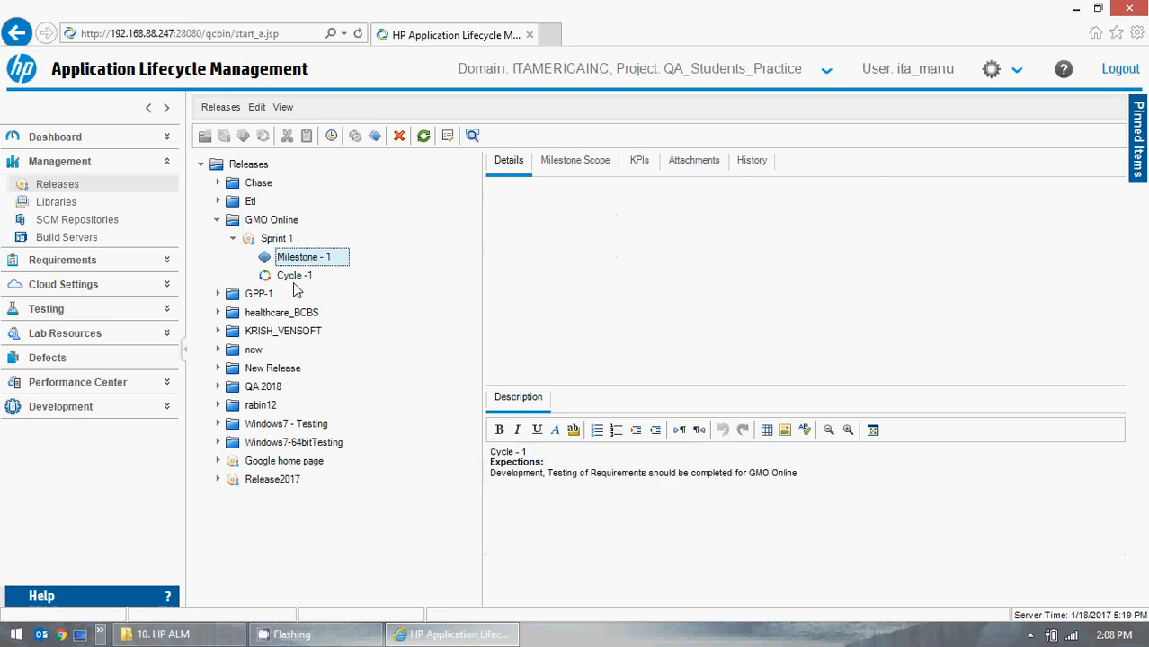
{"action": "left_click", "coordinate": [279, 239]}
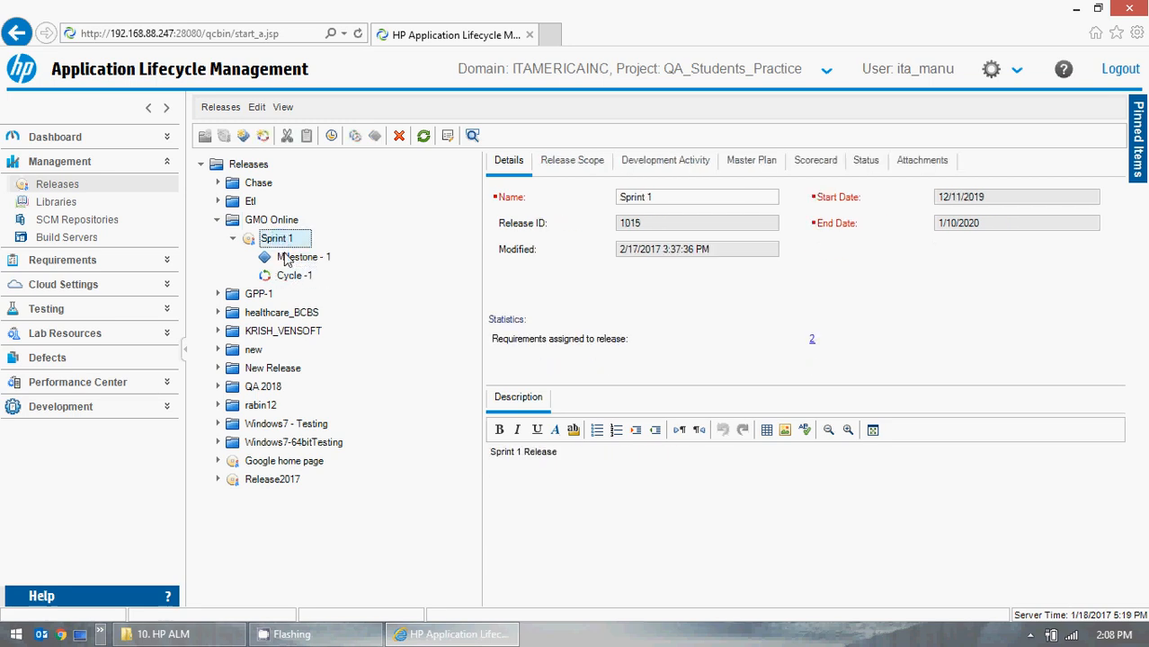
{"action": "left_click", "coordinate": [217, 220]}
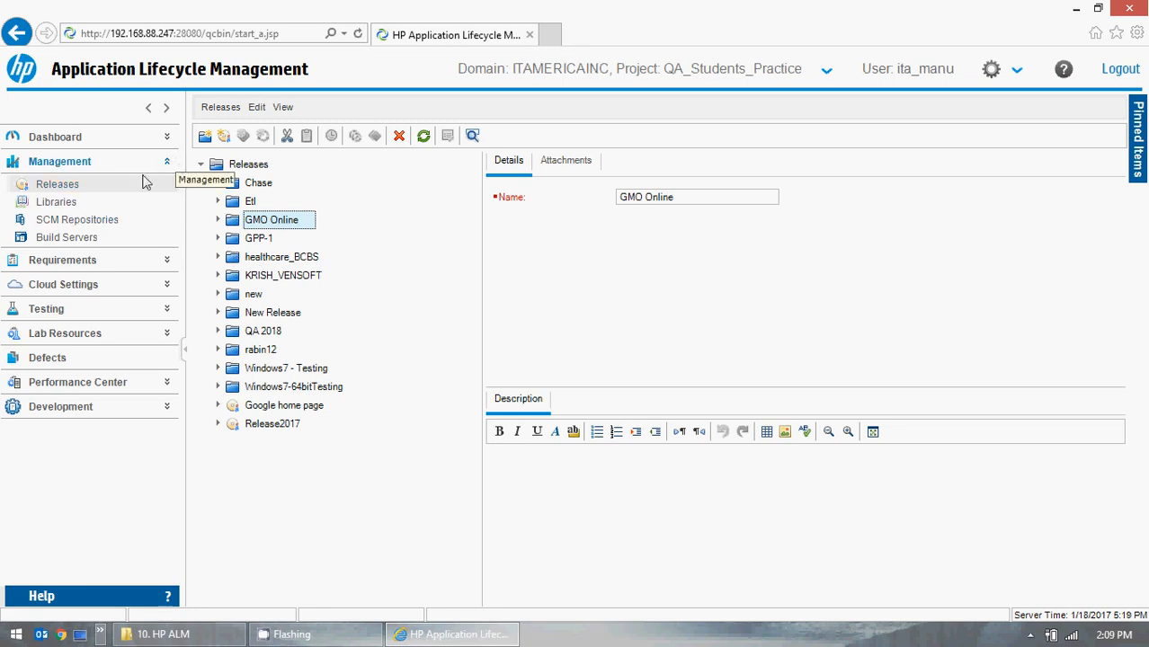
- Visit the Libraries and SCM Repositories modules, and view and cancel the New SCM Repository dialog
{"action": "left_click", "coordinate": [85, 205]}
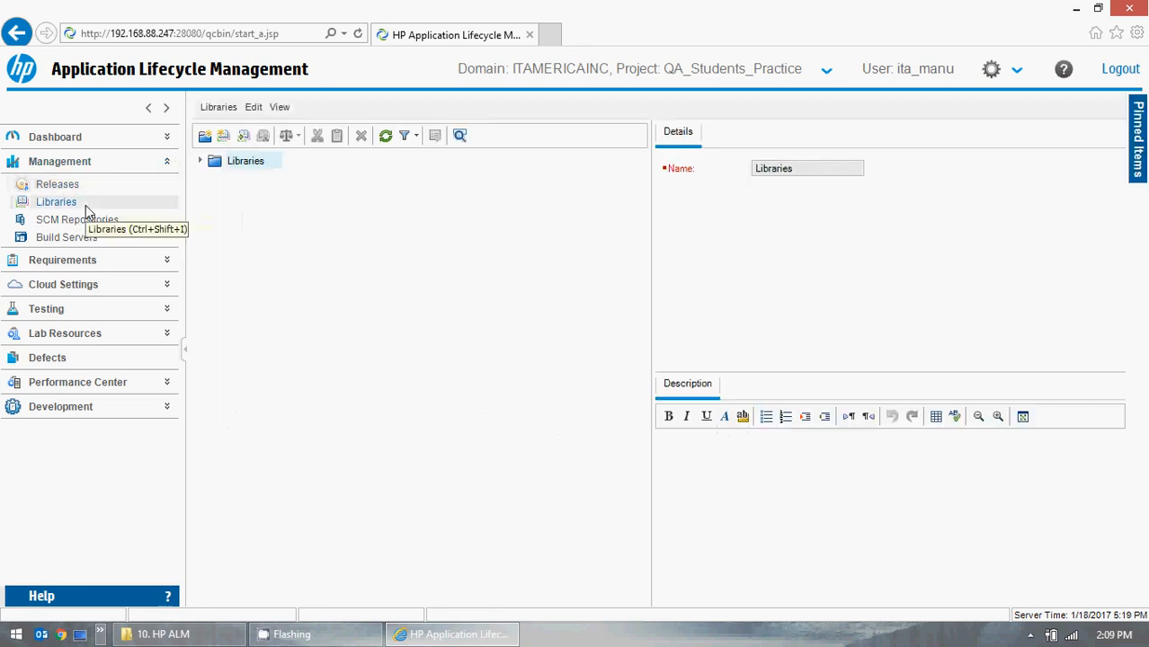
{"action": "left_click", "coordinate": [81, 225]}
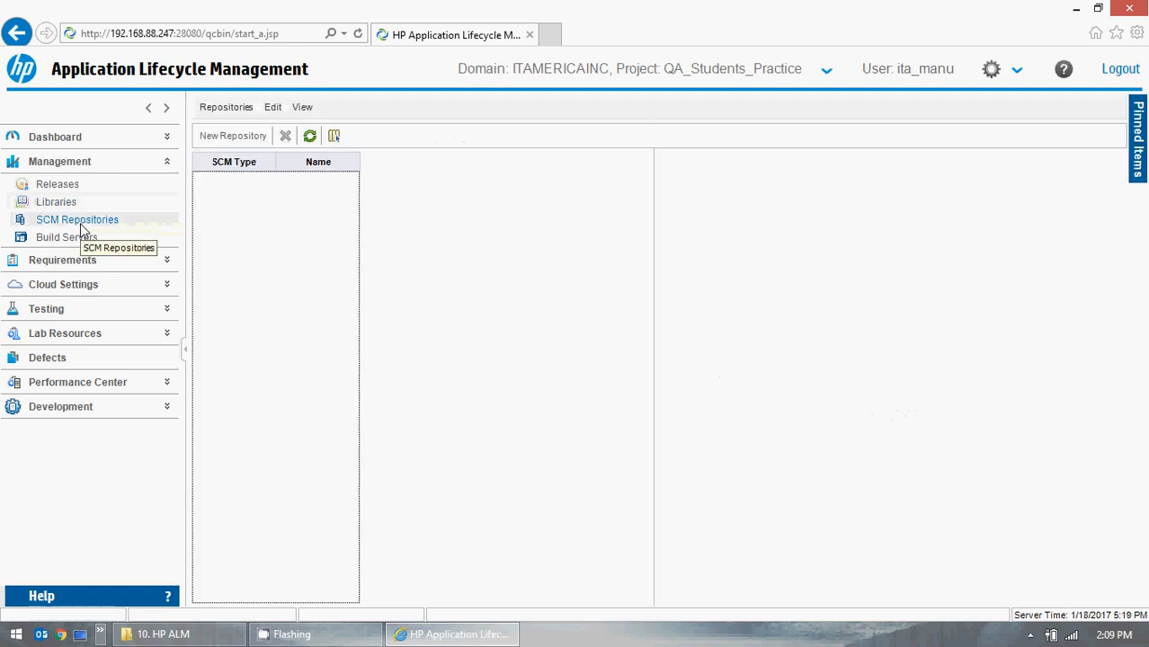
{"action": "left_click", "coordinate": [216, 142]}
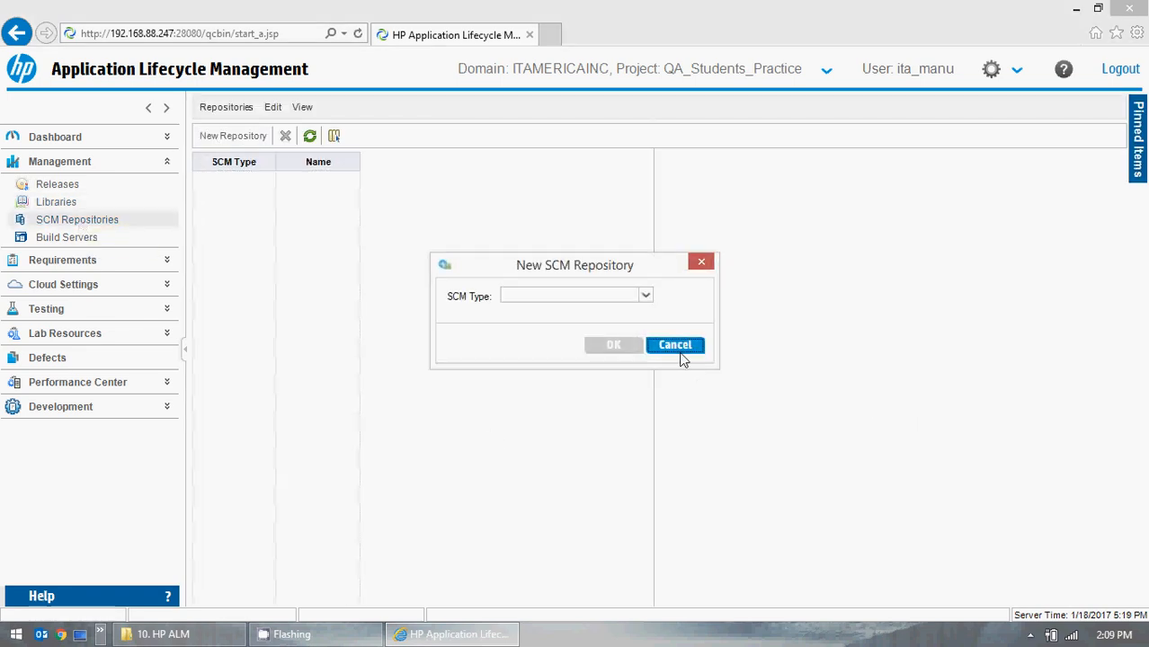
{"action": "left_click", "coordinate": [676, 348]}
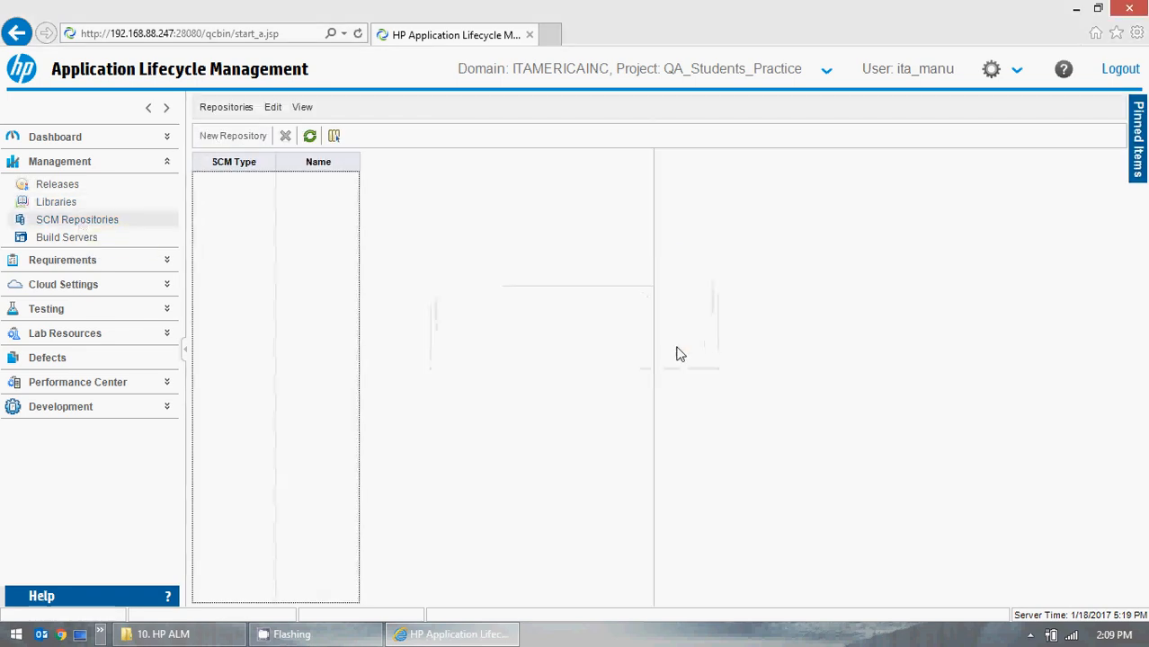
- Visit the Build Servers module, view and cancel the New Build Server dialog, and collapse the Management group
{"action": "left_click", "coordinate": [92, 240]}
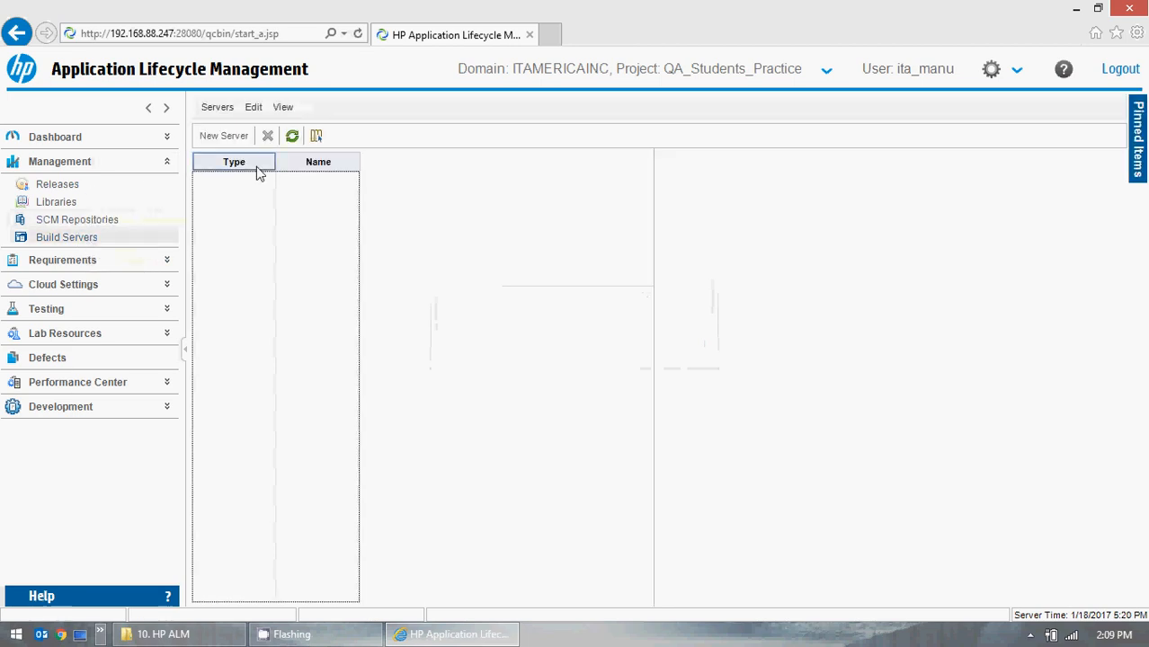
{"action": "left_click", "coordinate": [224, 137]}
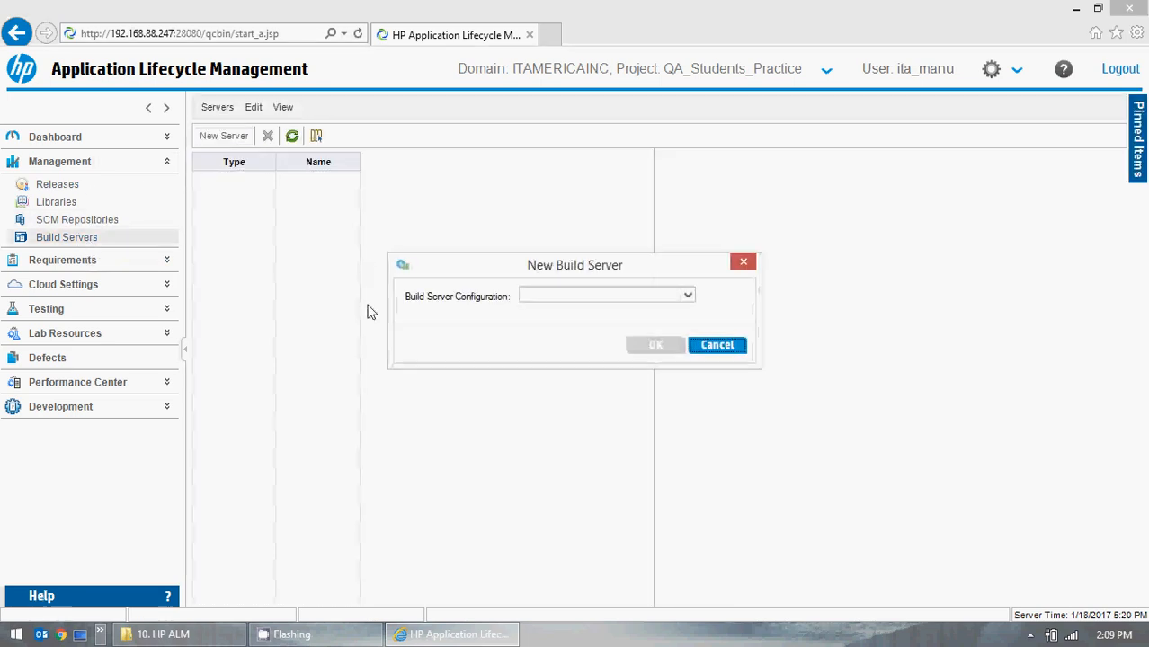
{"action": "left_click", "coordinate": [717, 345]}
{"action": "left_click", "coordinate": [164, 162]}
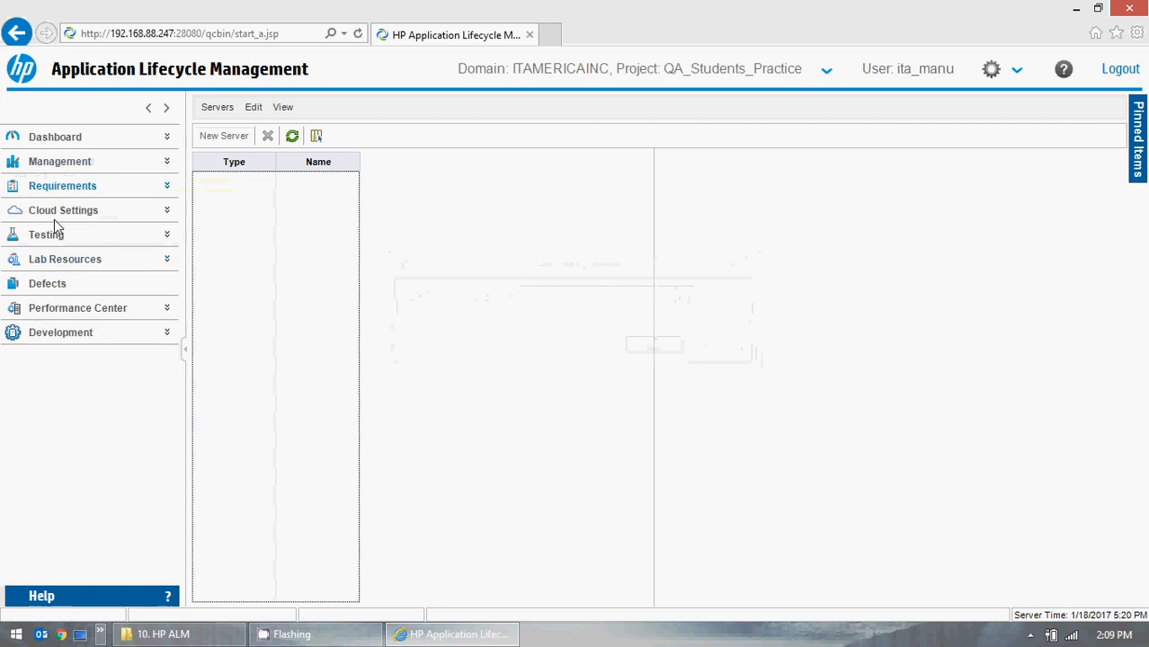
- Look through the Development group's Builds module with its Go To Build dialog and the Code Changes module, and collapse the group
{"action": "left_click", "coordinate": [165, 334]}
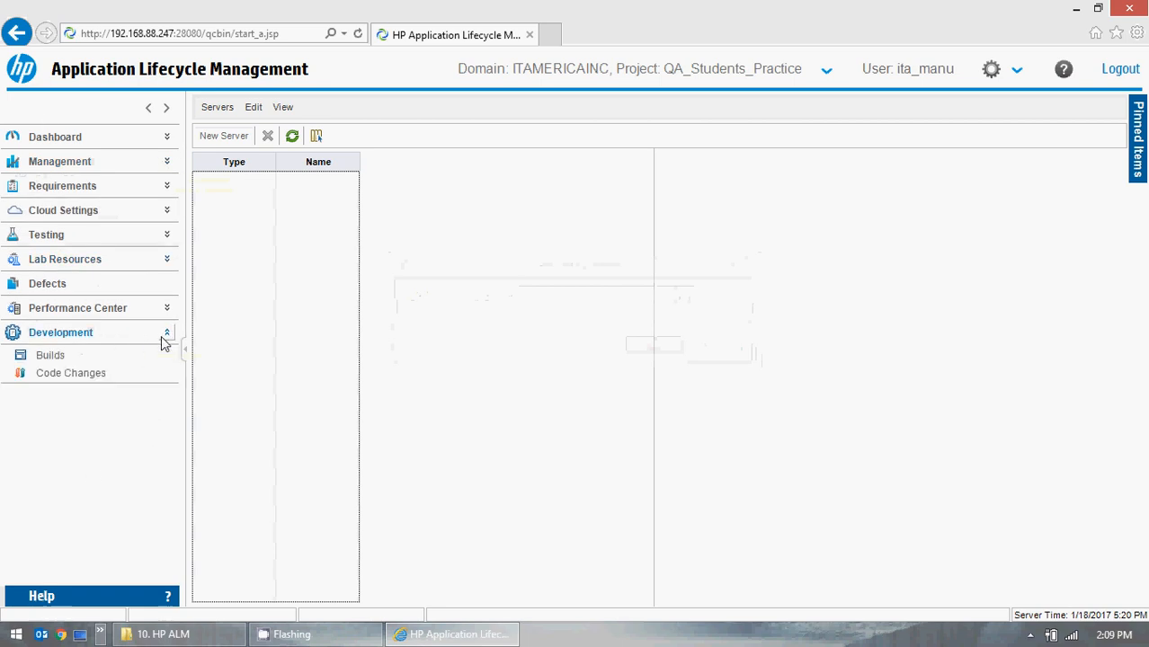
{"action": "left_click", "coordinate": [51, 355]}
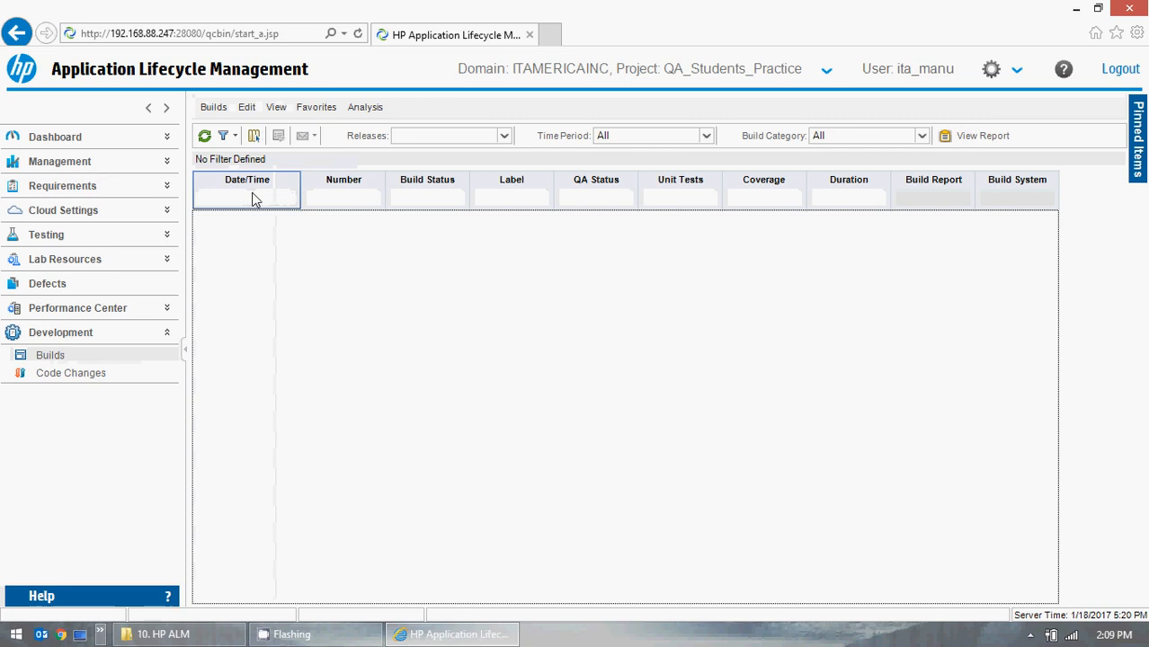
{"action": "left_click", "coordinate": [214, 107]}
{"action": "left_click", "coordinate": [218, 121]}
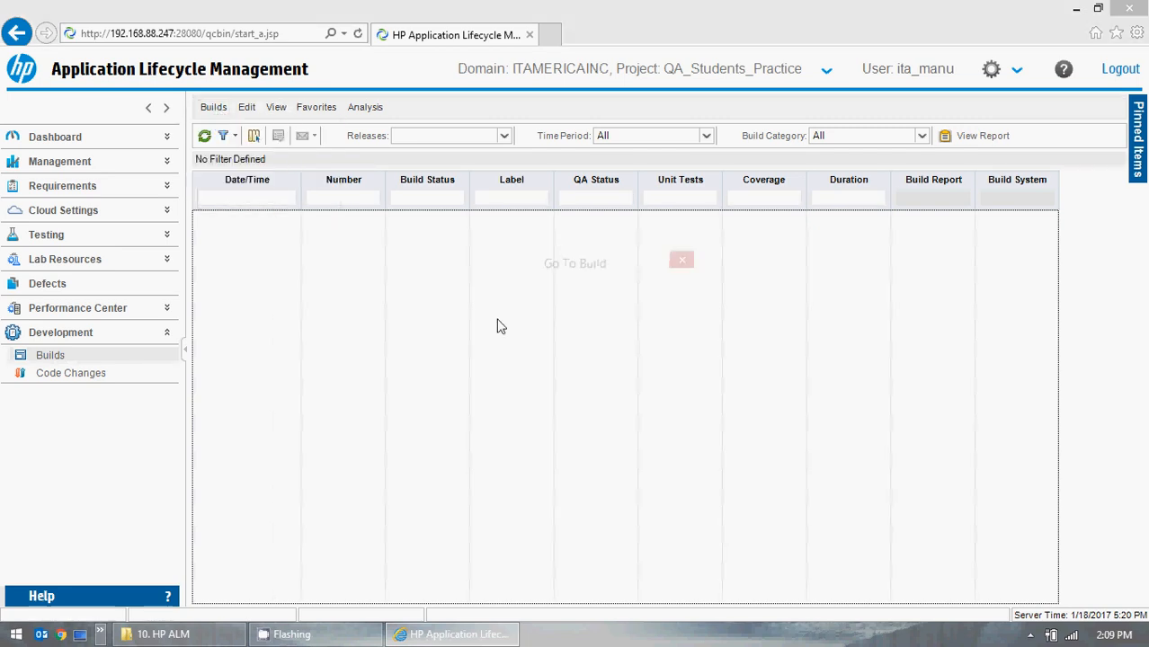
{"action": "left_click", "coordinate": [625, 348]}
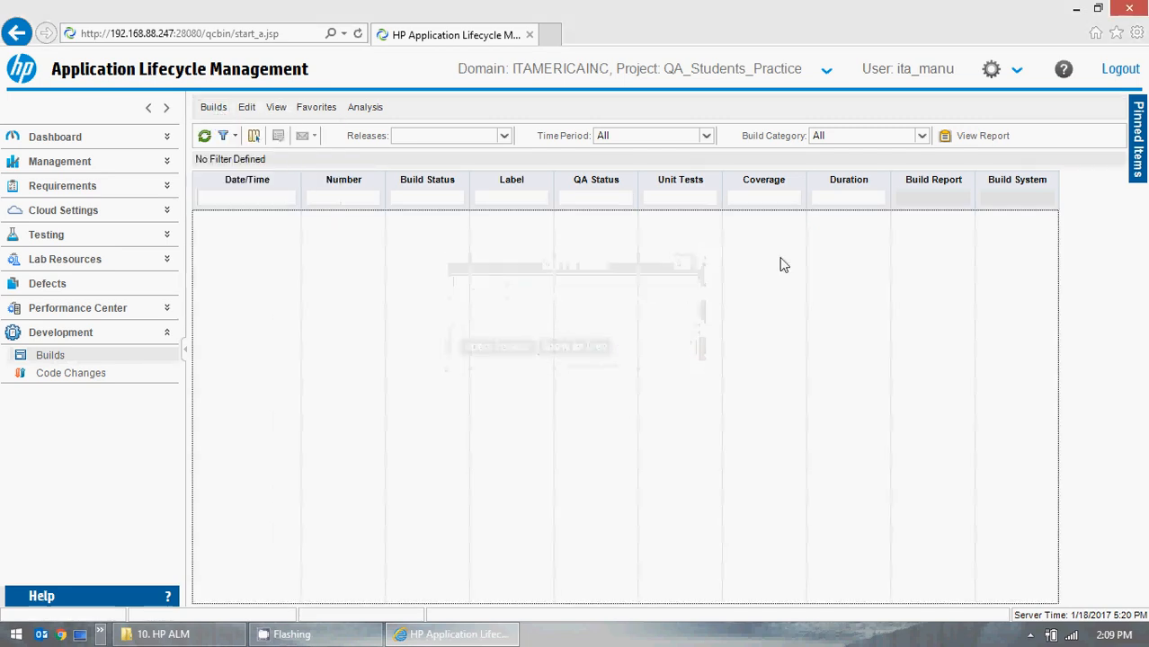
{"action": "left_click", "coordinate": [77, 375]}
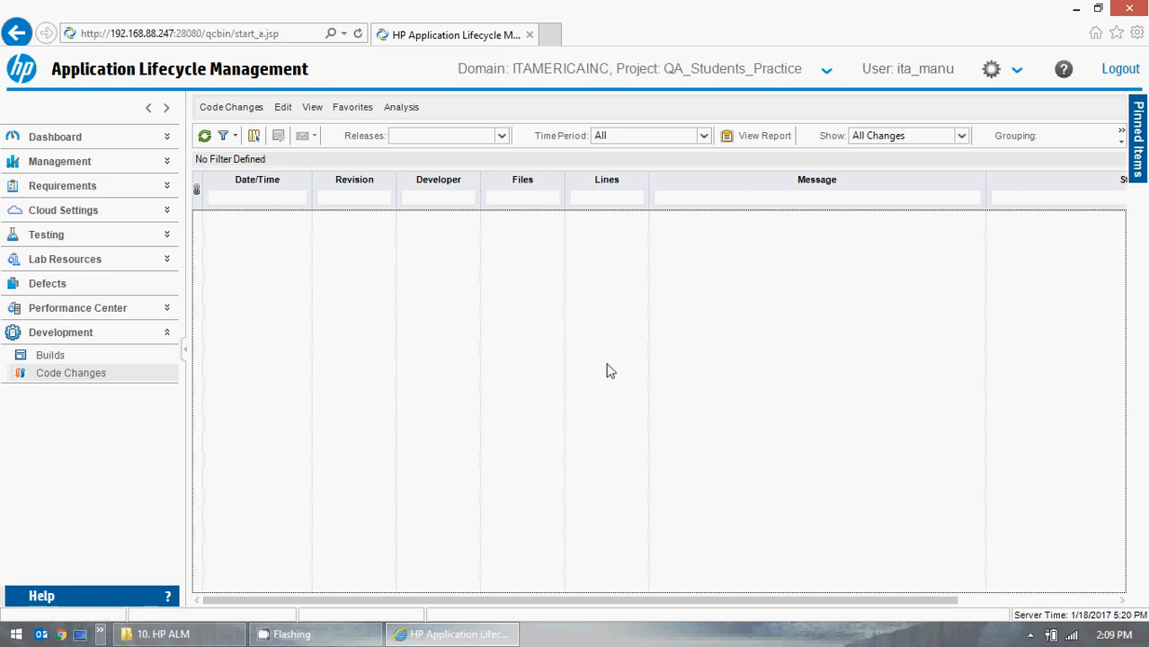
{"action": "left_click", "coordinate": [167, 335]}
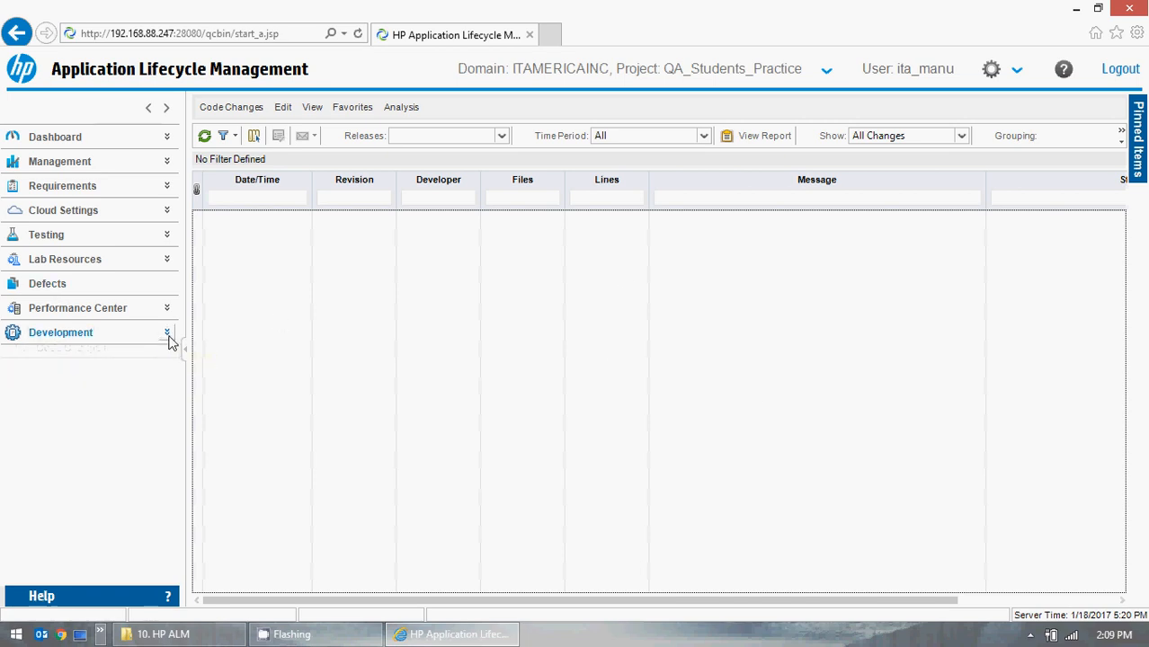
- Expand the Testing group and open the Test Lab module
{"action": "left_click", "coordinate": [167, 235]}
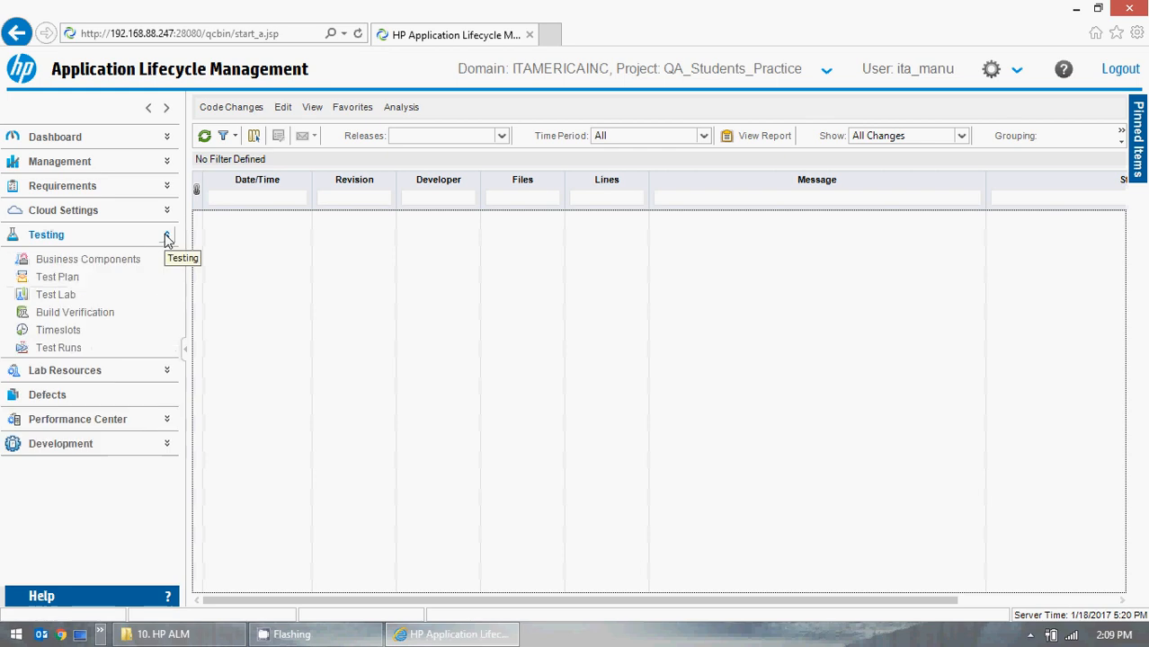
{"action": "left_click", "coordinate": [68, 297]}
{"action": "left_click", "coordinate": [56, 309]}
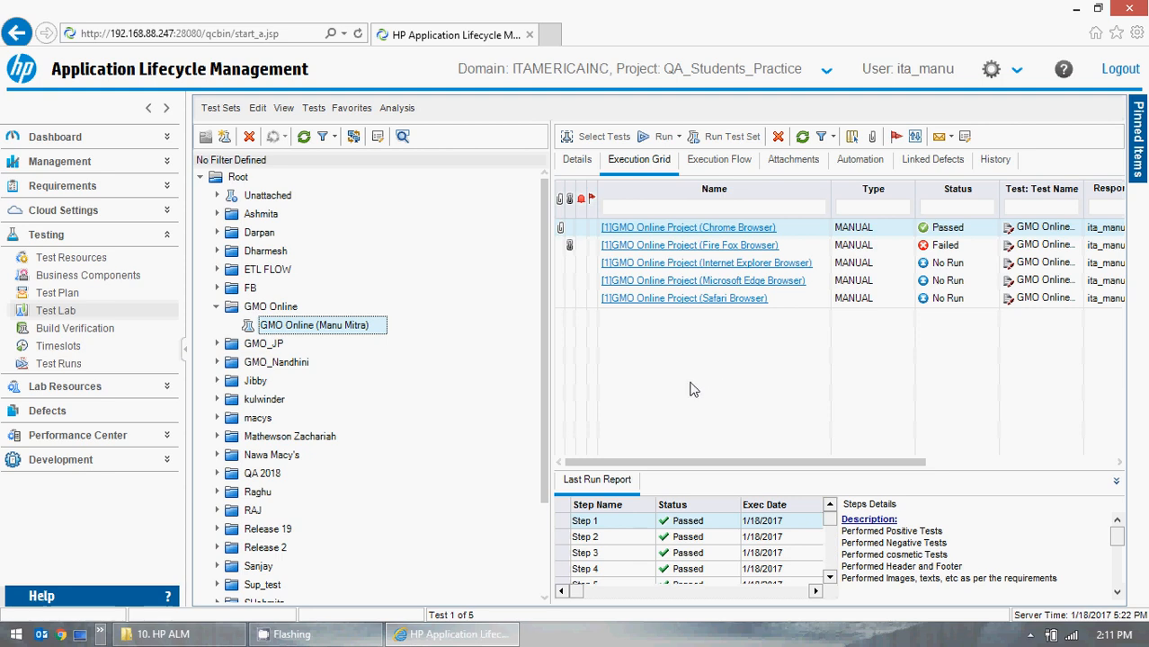
{"action": "left_click", "coordinate": [1031, 635]}
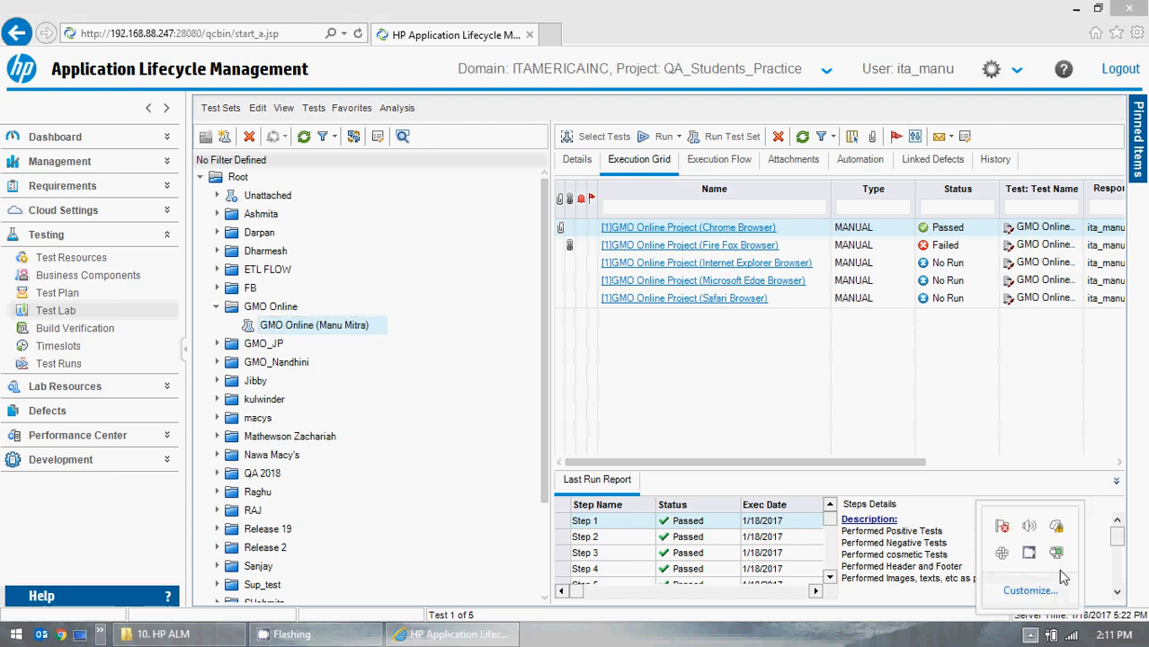
{"action": "right_click", "coordinate": [1036, 552]}
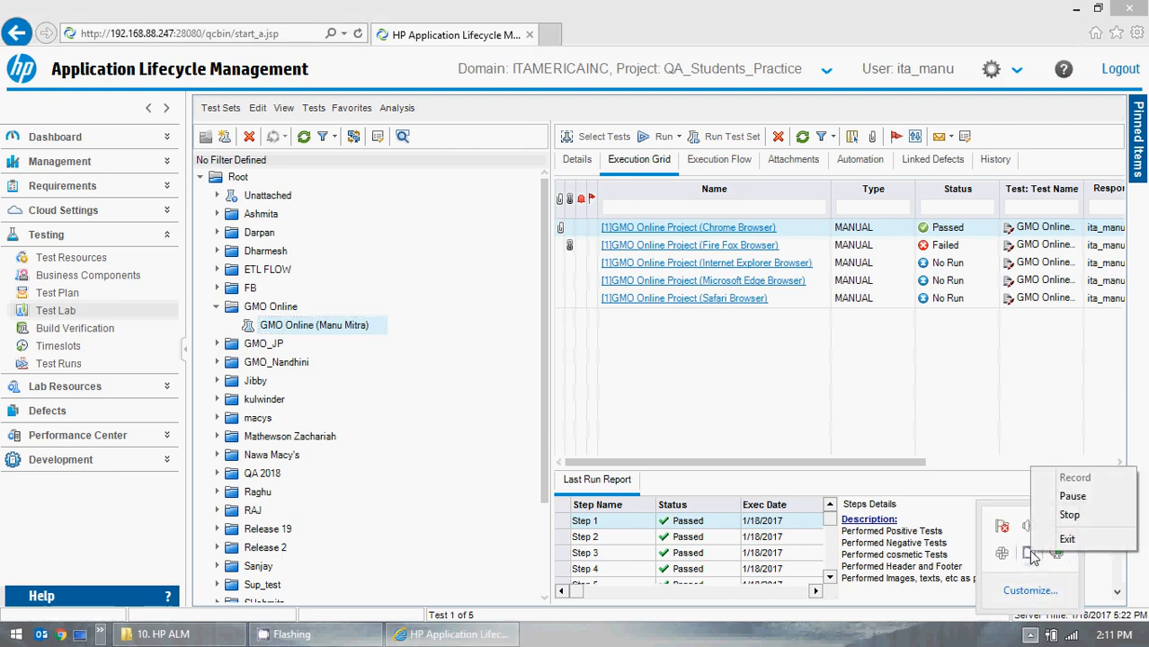
{"action": "left_click", "coordinate": [1070, 516]}
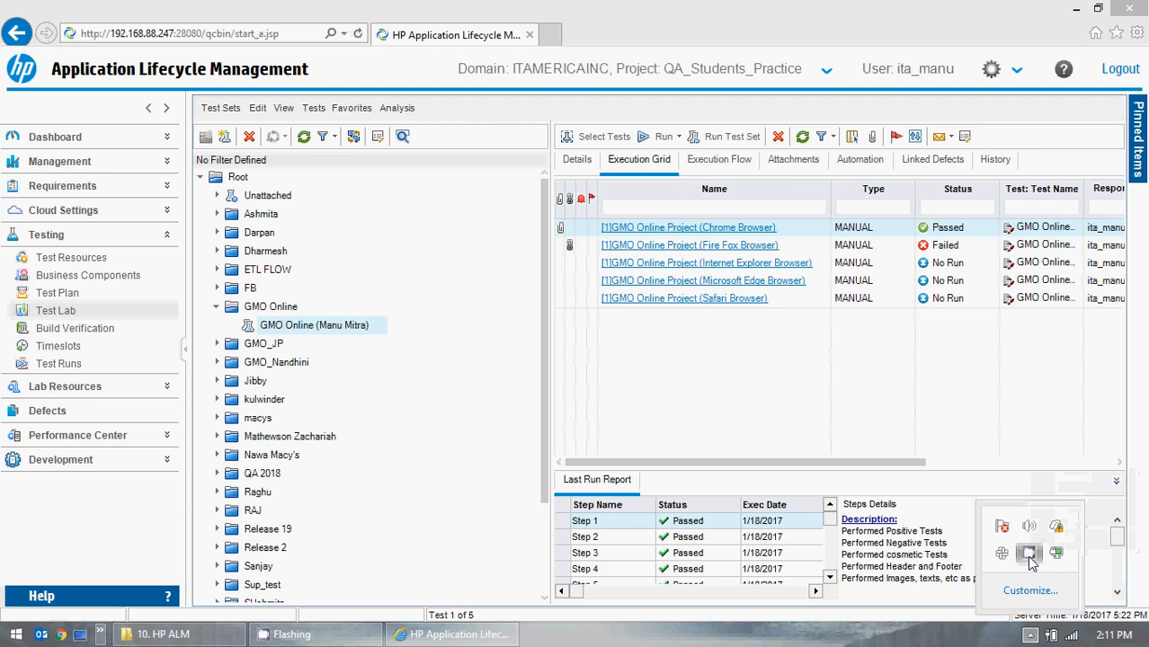
{"action": "right_click", "coordinate": [1030, 558]}
{"action": "left_click", "coordinate": [1059, 522]}
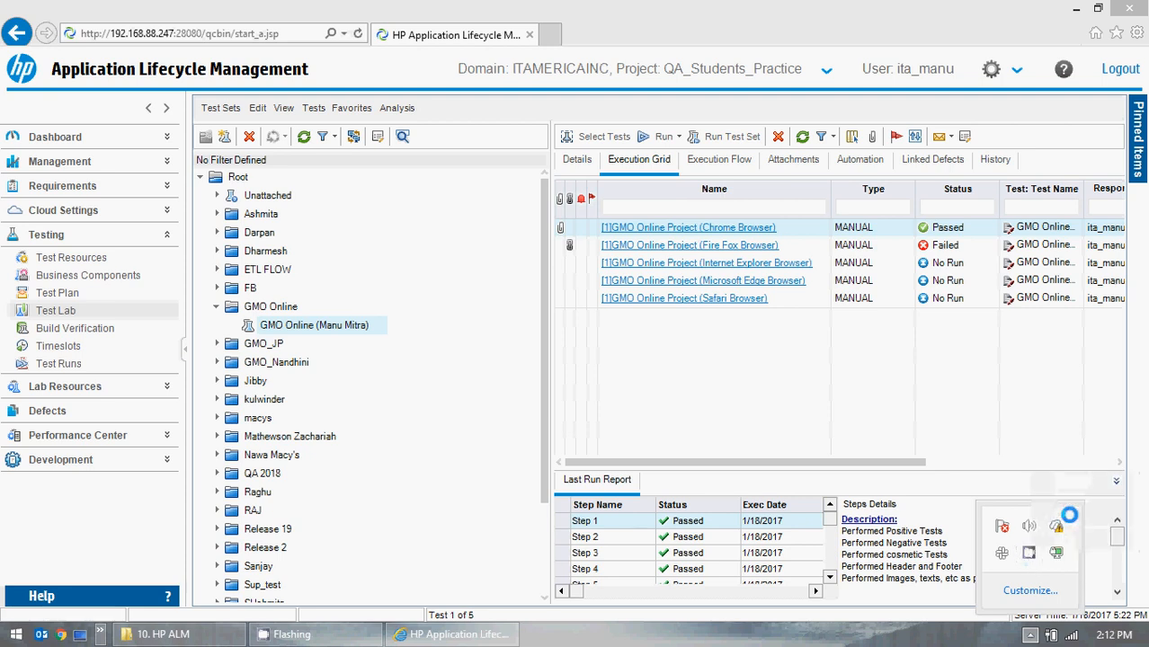
{"action": "right_click", "coordinate": [1031, 552]}
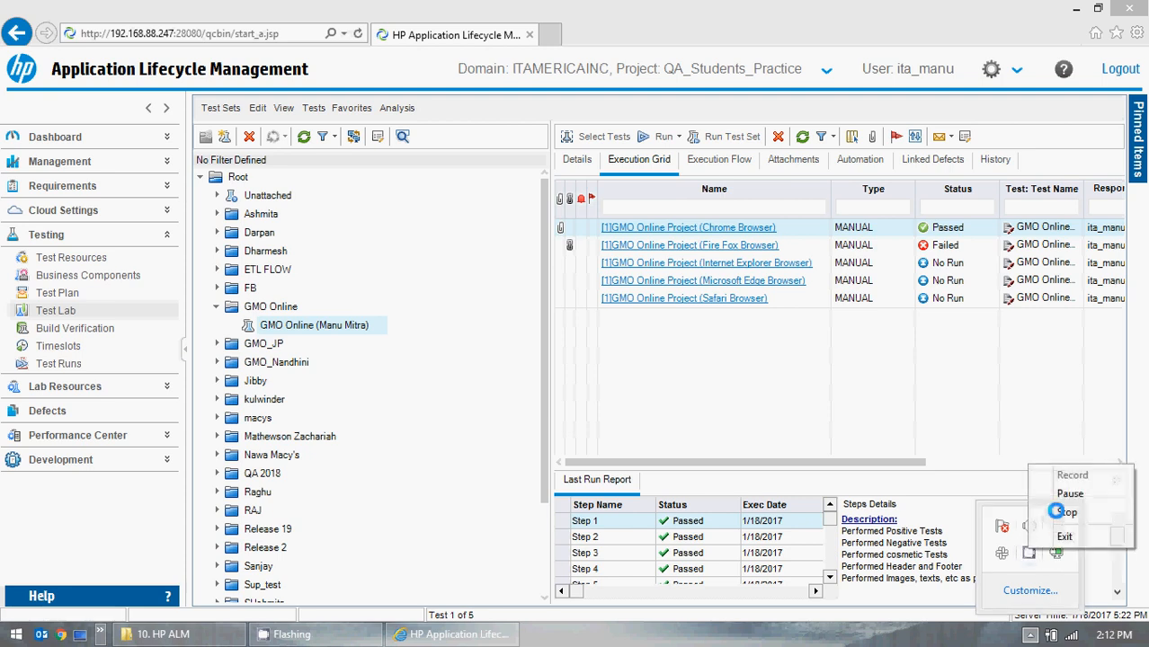
{"action": "left_click", "coordinate": [1062, 511]}
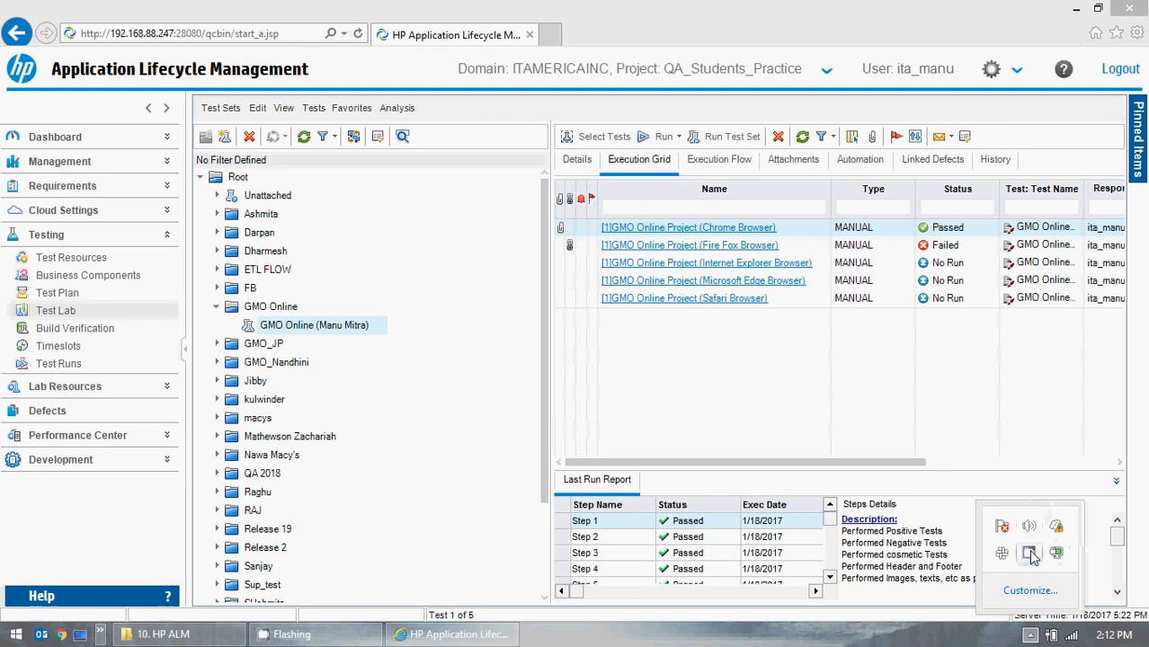